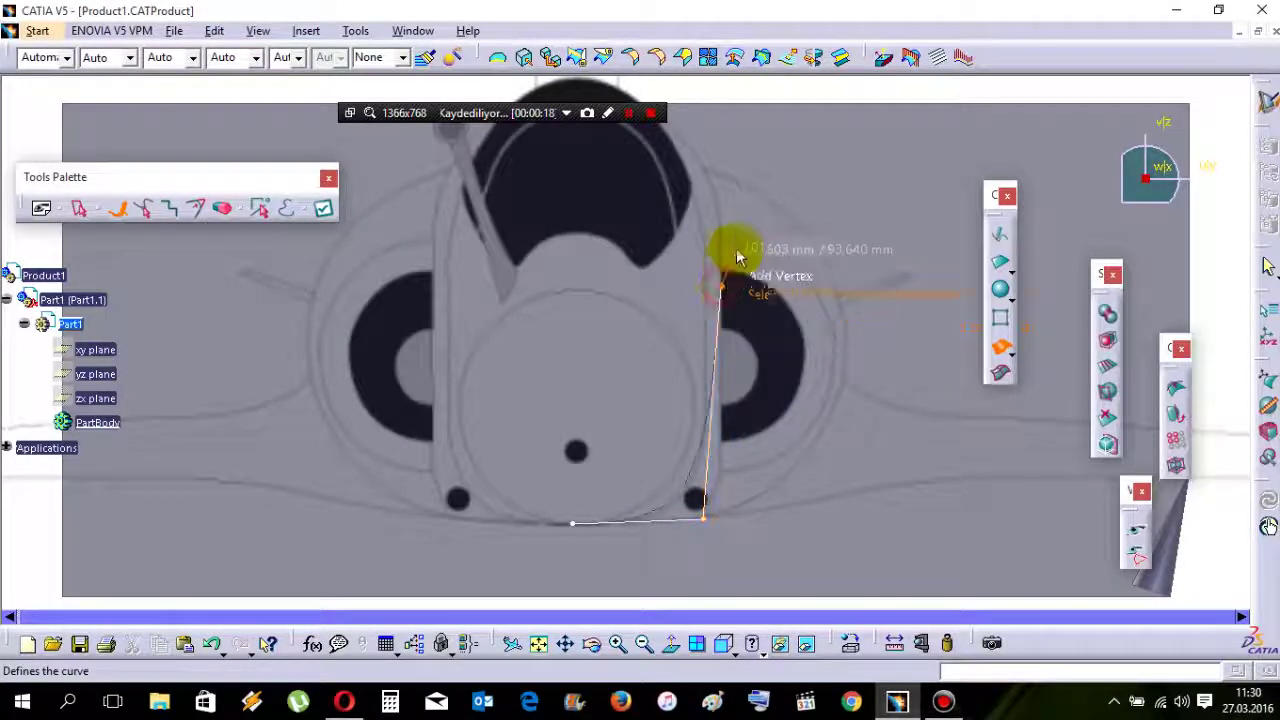
Continue tracing the fuselage outline with vertices up the right side, over the canopy and down to the left intake.
middle_drag(734, 222, 781, 398)
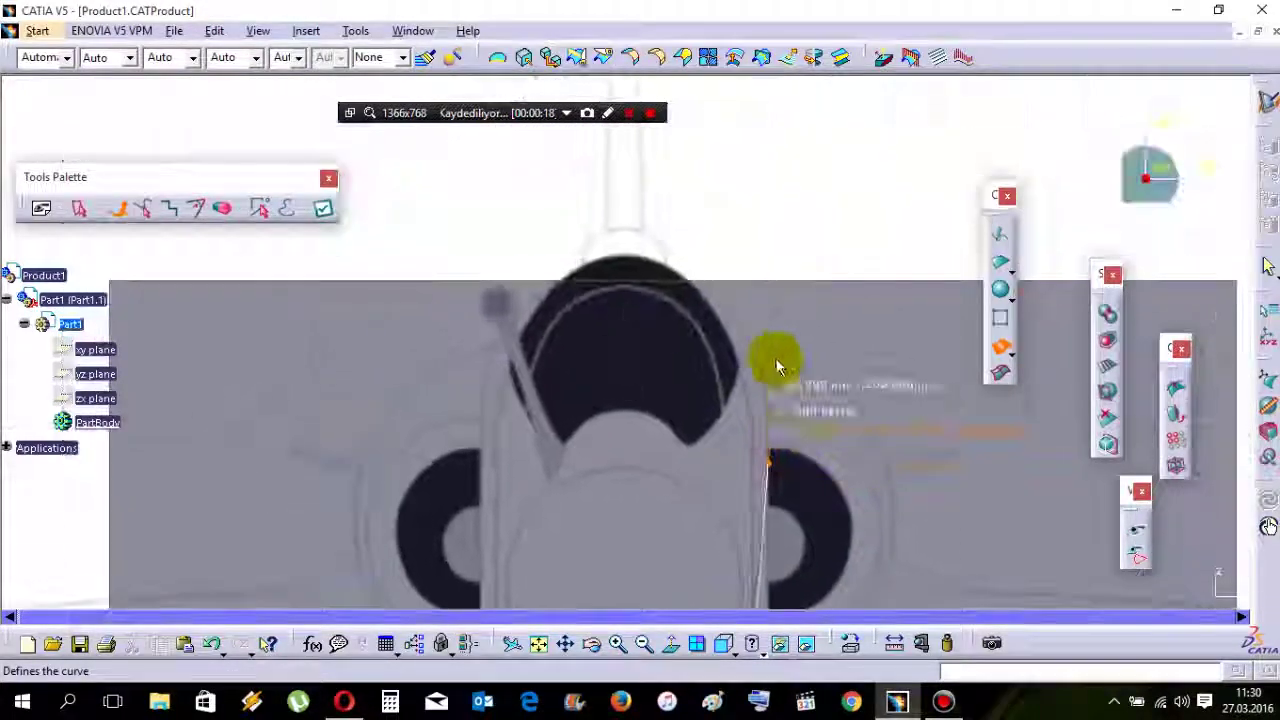
click(722, 300)
middle_drag(722, 300, 711, 261)
click(619, 212)
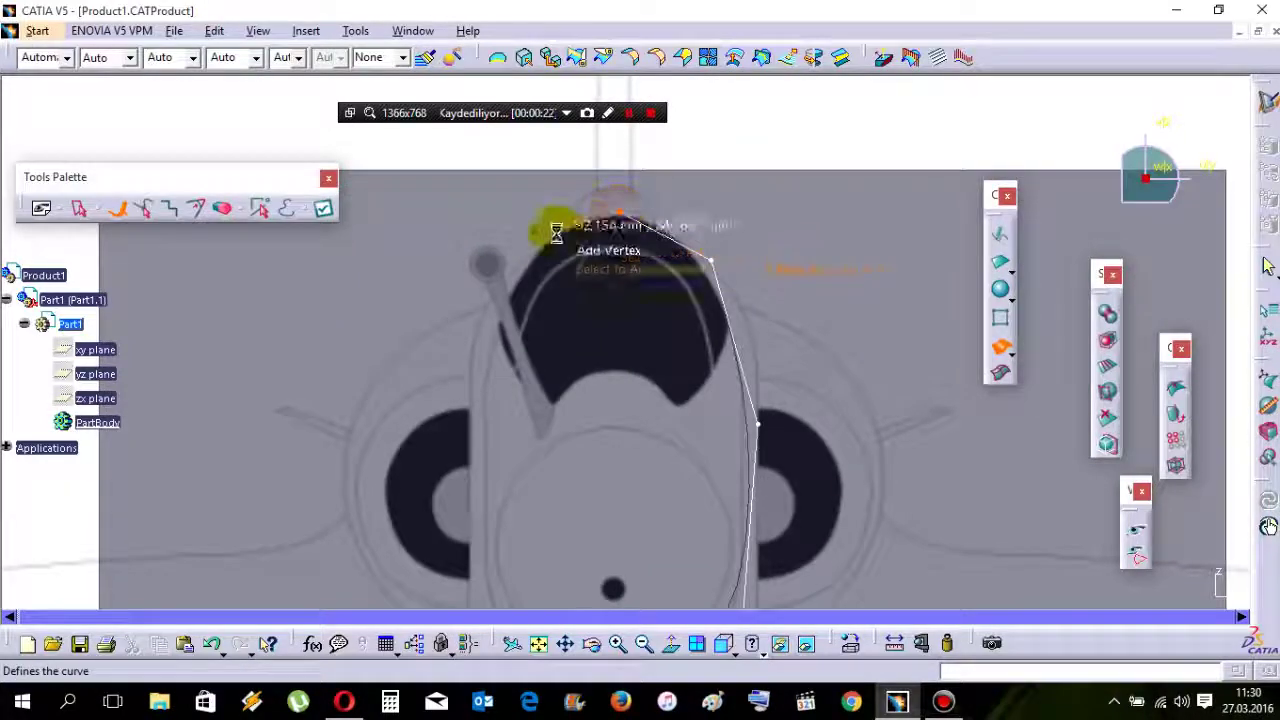
click(489, 303)
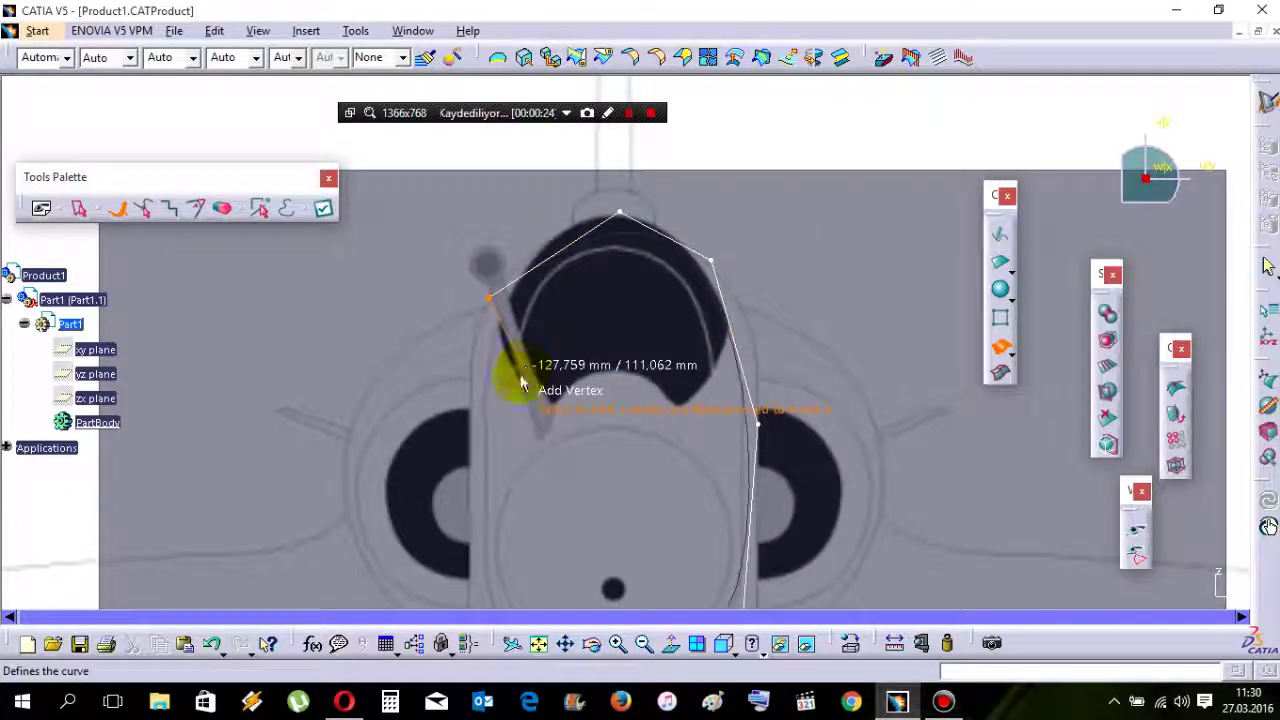
click(471, 424)
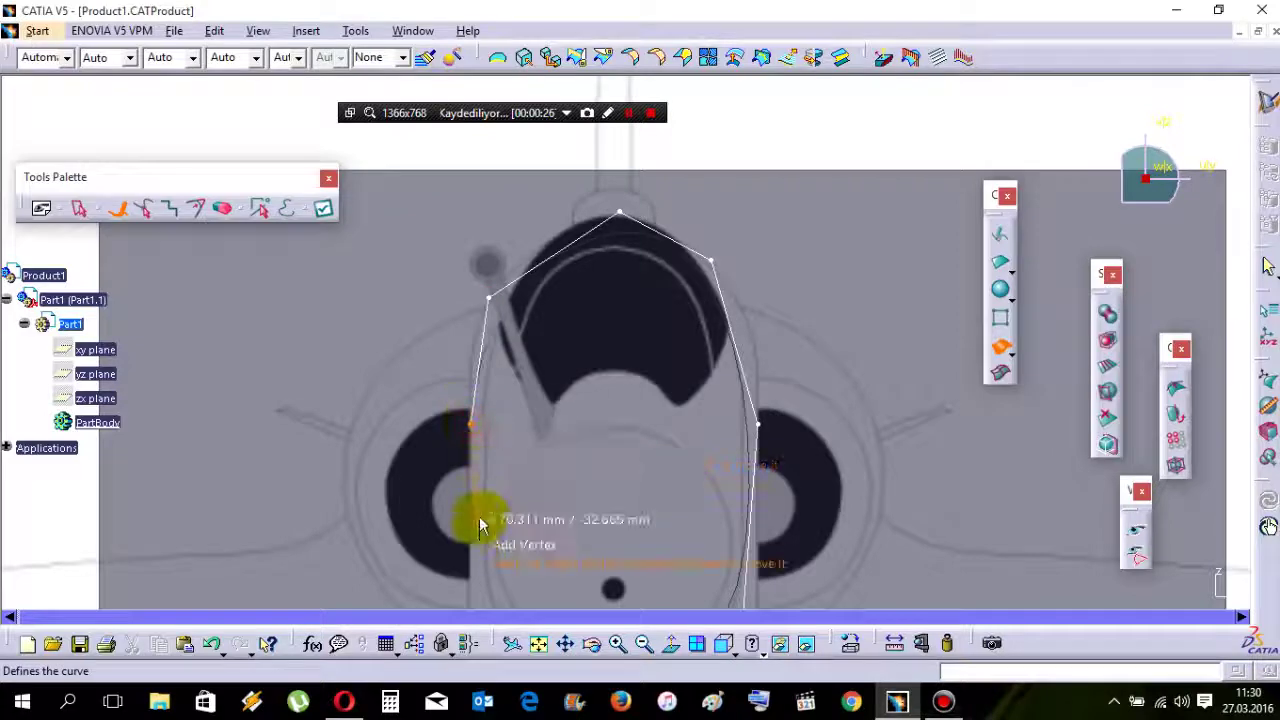
Place the final outline vertex at the fuselage's lower-left corner and close the curve.
middle_drag(485, 524, 526, 376)
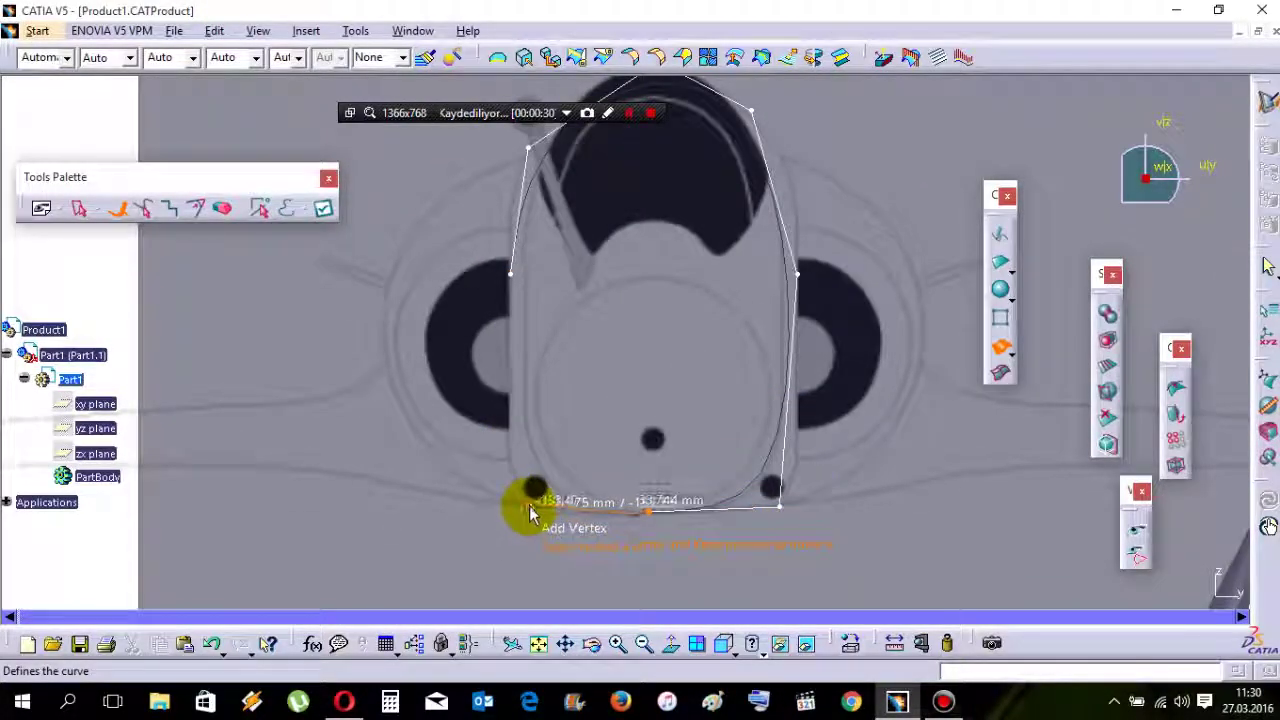
click(529, 506)
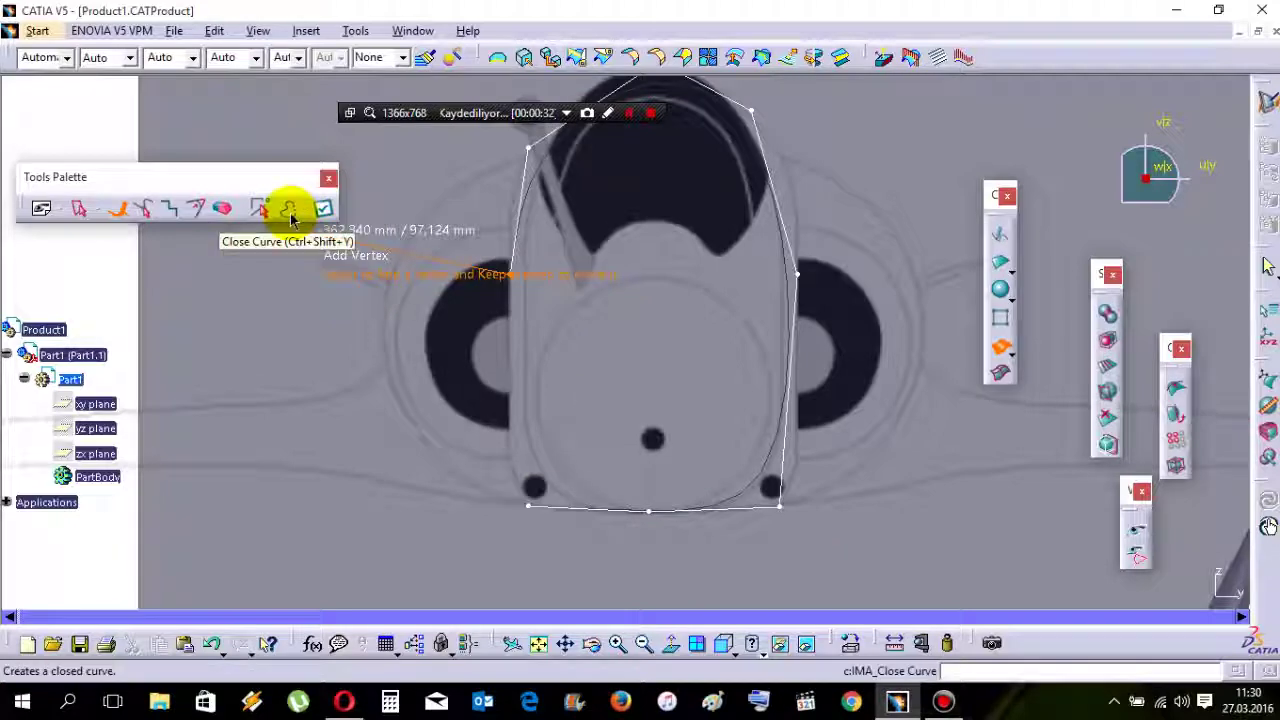
click(329, 215)
middle_drag(620, 292, 628, 416)
key(Escape)
middle_drag(611, 359, 619, 452)
click(535, 523)
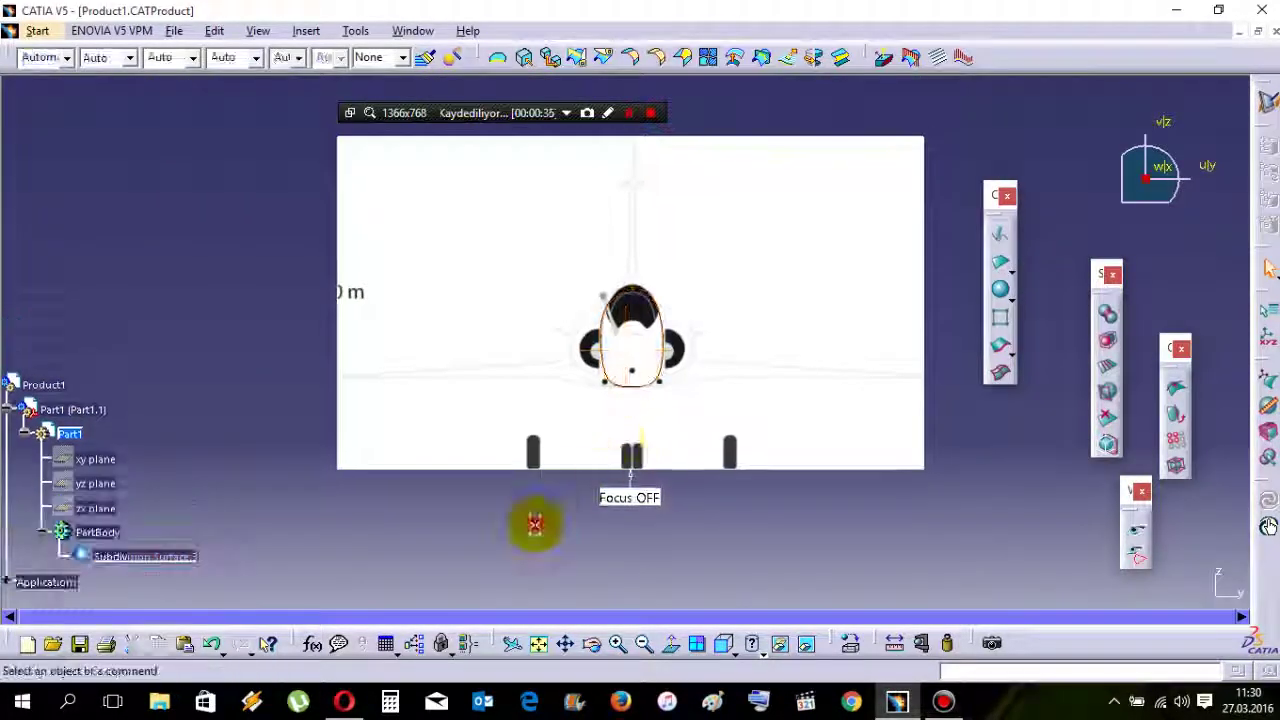
Open the traced subdivision surface for editing and adjust its top vertex vertically so the curve meets the canopy peak.
scroll(325, 377, down, 3)
ctrl+middle_drag(700, 446, 681, 320)
double_click(576, 361)
click(622, 233)
middle_drag(681, 320, 656, 353)
middle_drag(656, 353, 664, 417)
right_click(640, 217)
click(673, 266)
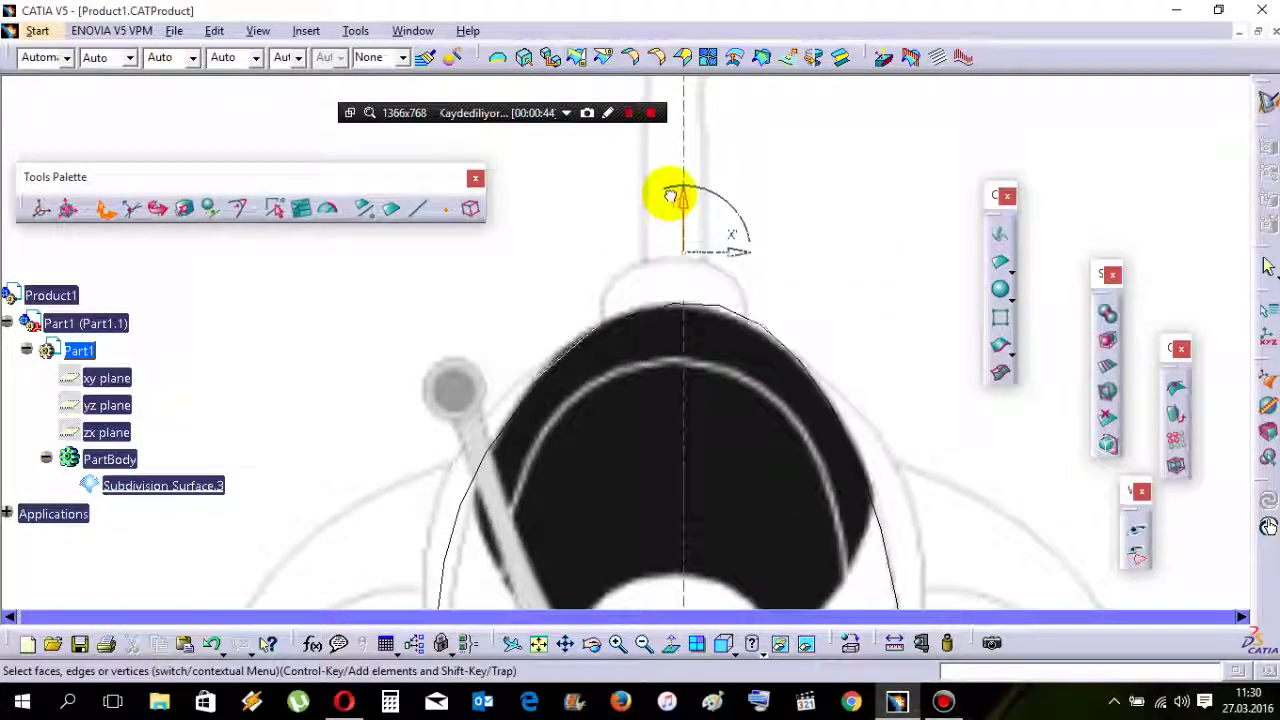
Reposition the outline's right shoulder and right side vertices so the curve follows the fuselage edge on the blueprint.
ctrl+middle_drag(722, 350, 738, 419)
middle_drag(738, 419, 637, 240)
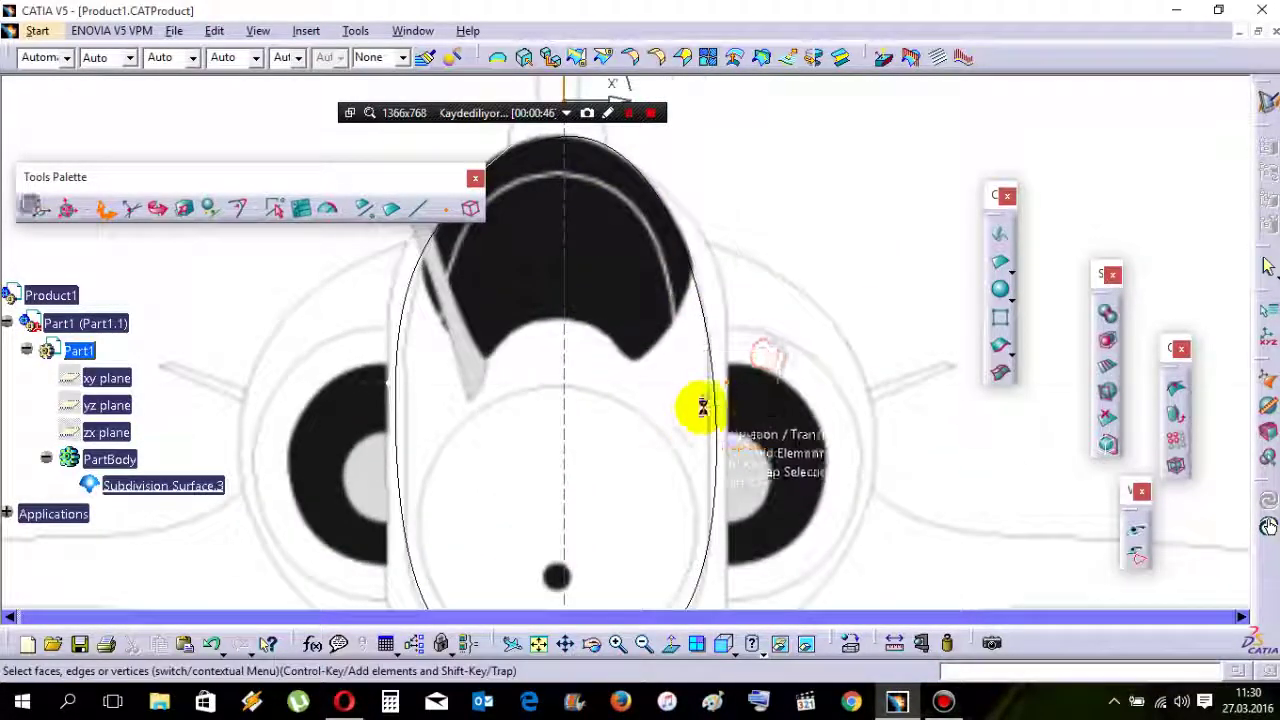
middle_drag(669, 168, 650, 265)
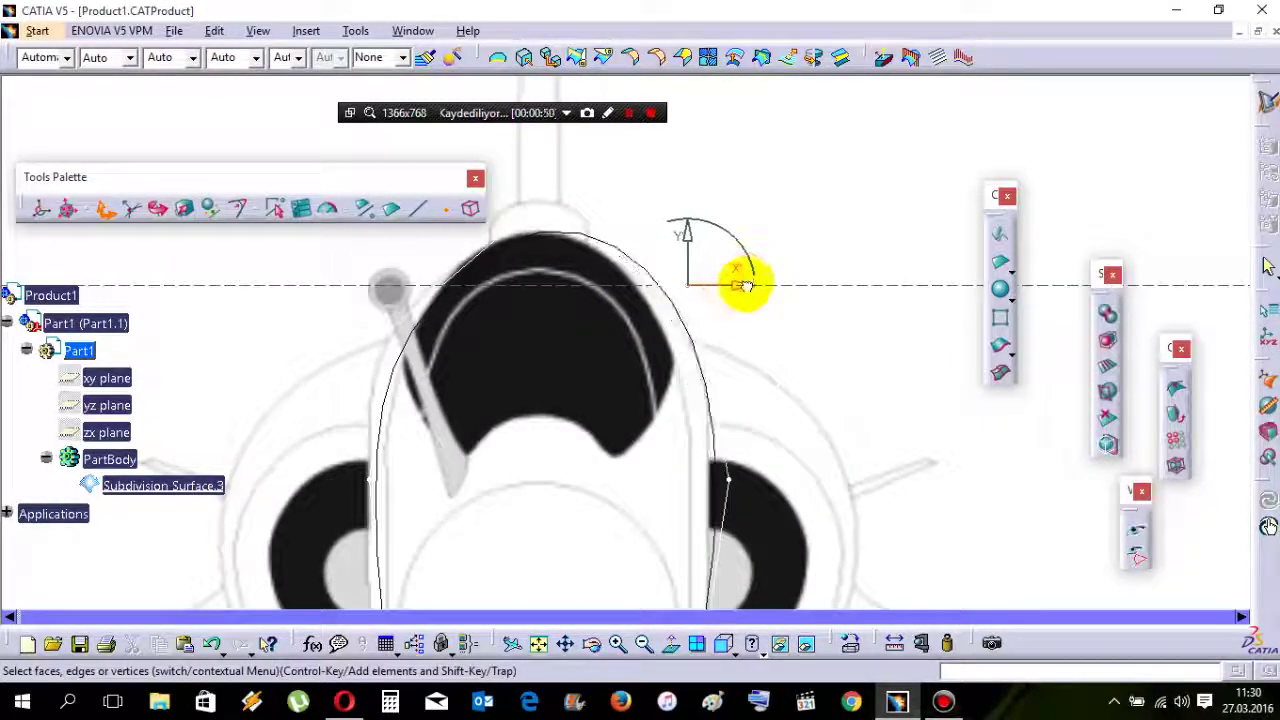
middle_drag(797, 447, 775, 293)
drag(751, 322, 650, 473)
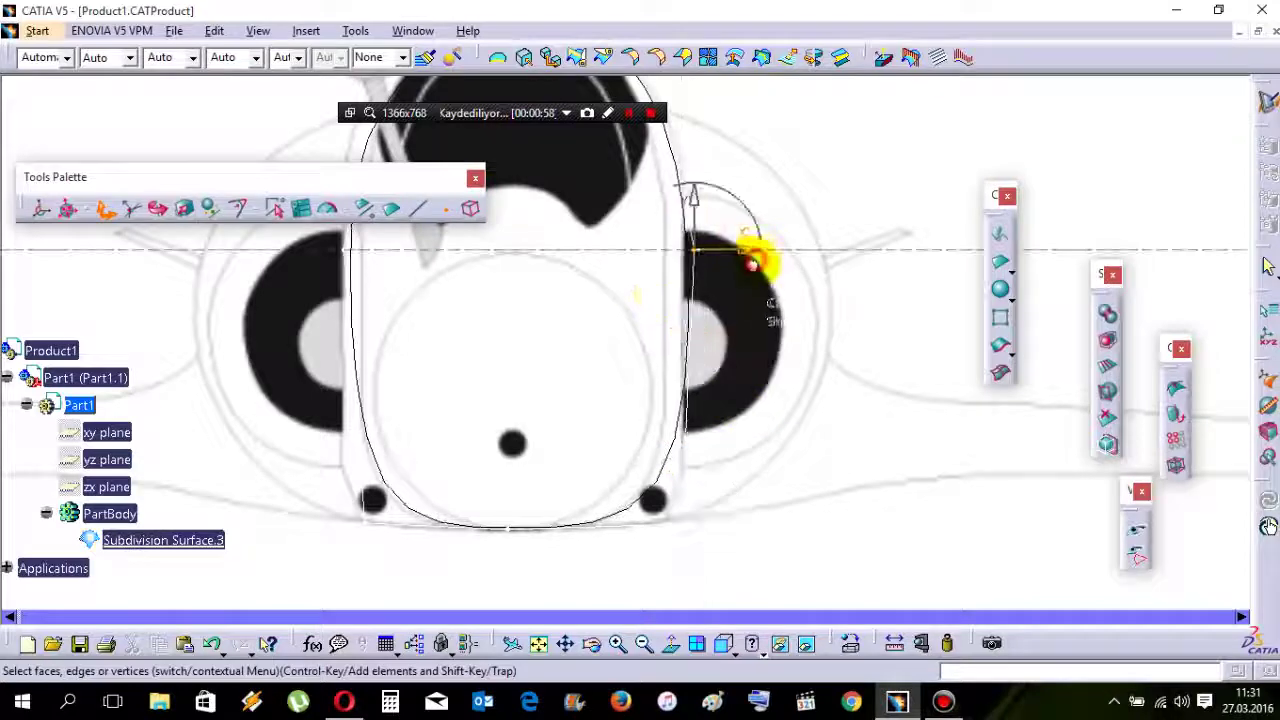
middle_drag(701, 260, 728, 384)
drag(729, 204, 679, 250)
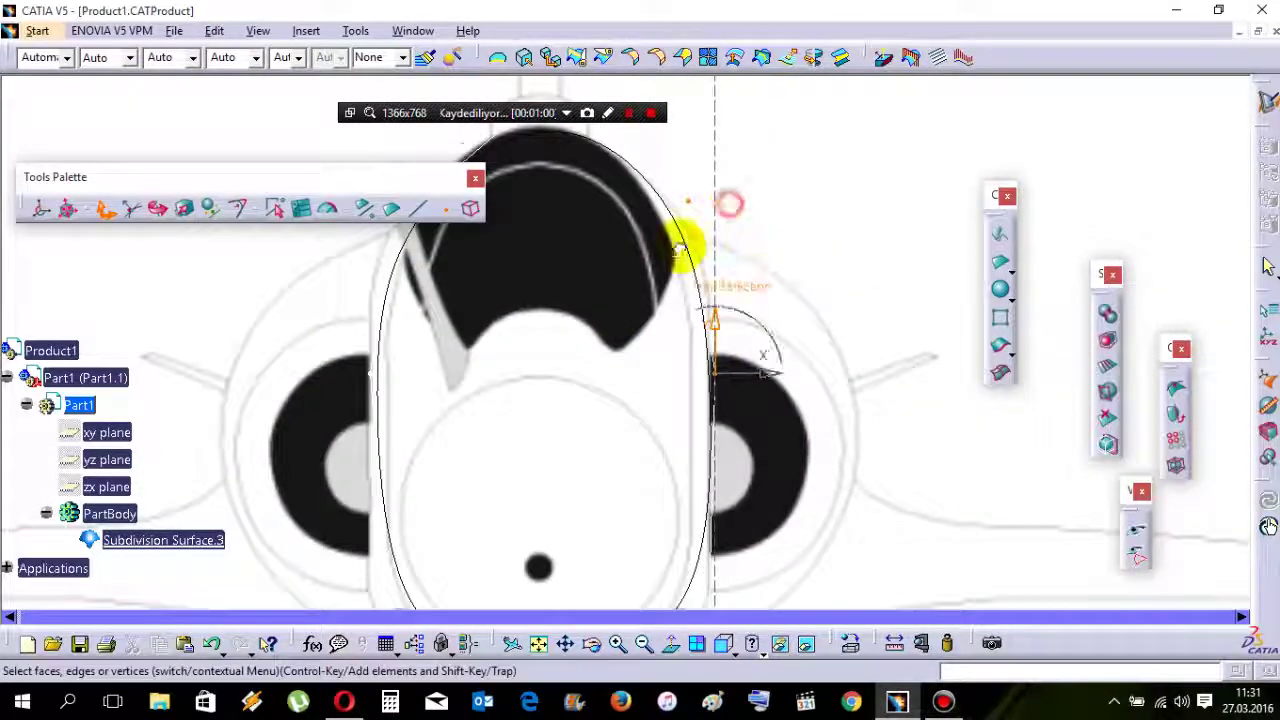
drag(728, 201, 741, 202)
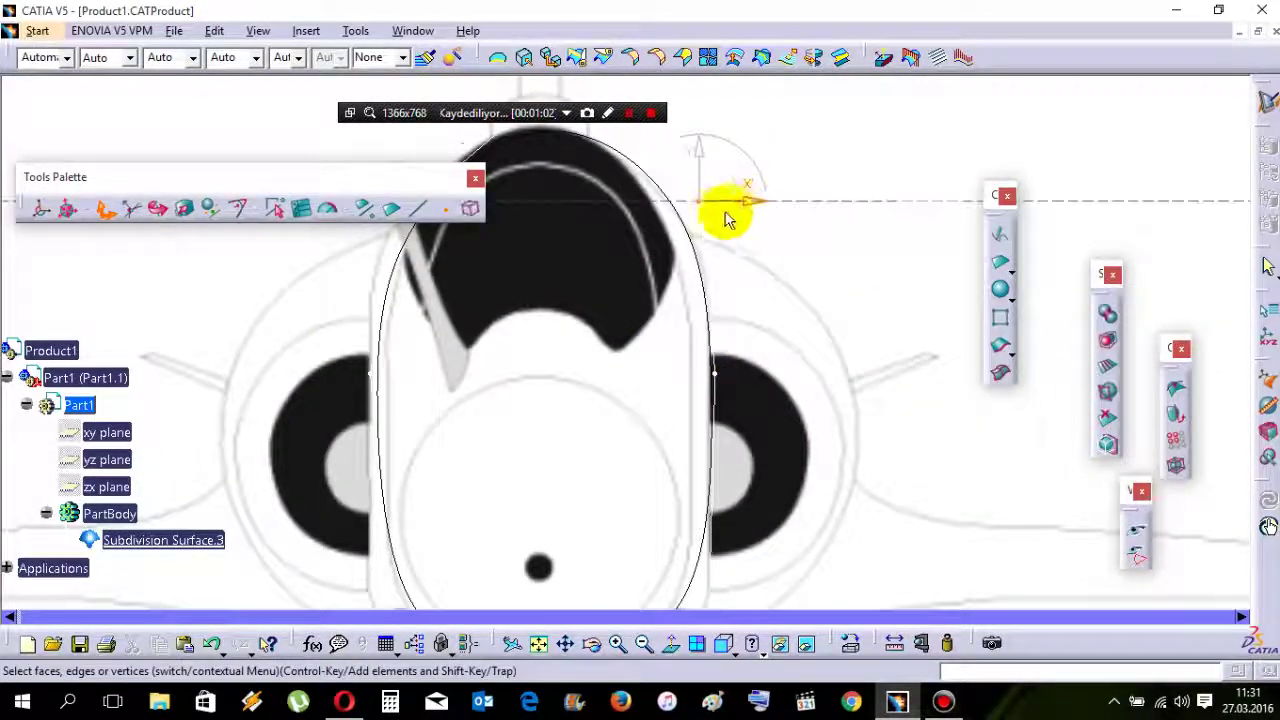
Move the outline's left shoulder vertex to match the fuselage contour beside the canopy.
middle_drag(573, 311, 720, 420)
drag(491, 303, 620, 376)
drag(606, 334, 633, 490)
Trap-select the bottom vertices of the outline, align them at one height, and return to Translation mode.
drag(490, 400, 963, 549)
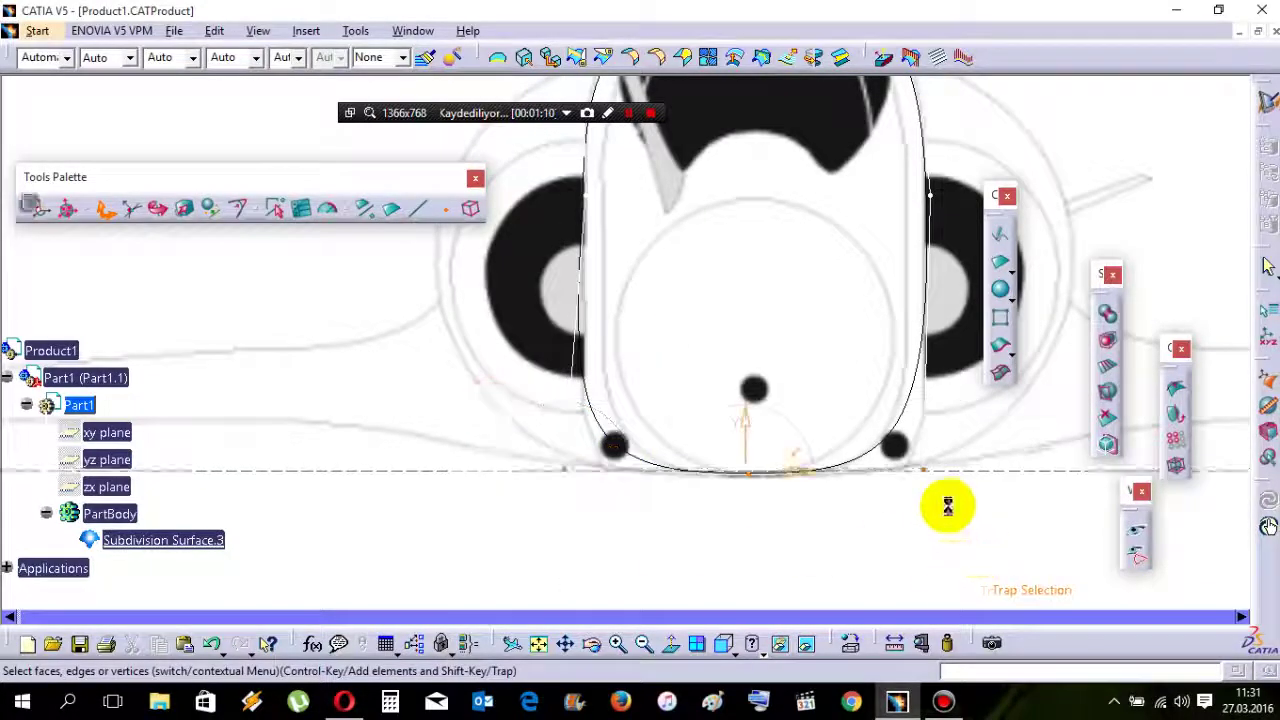
right_click(761, 276)
click(820, 442)
click(820, 445)
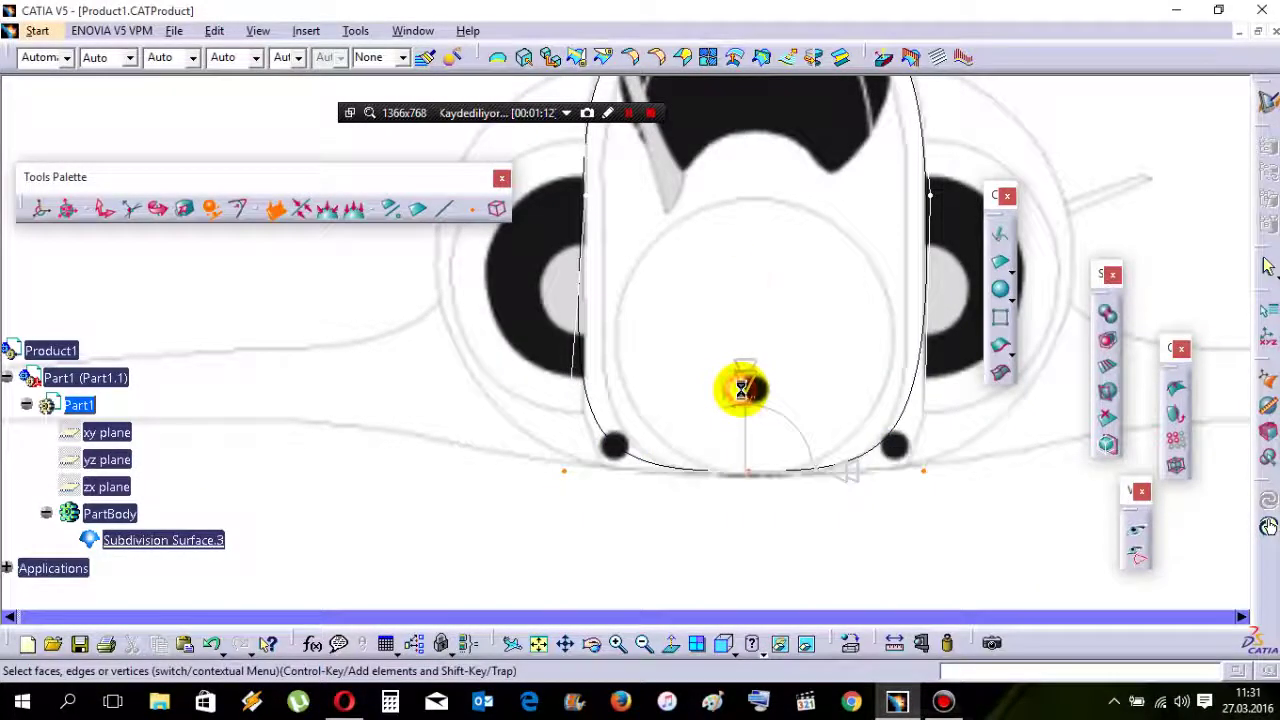
right_click(741, 288)
click(786, 329)
Shift the right side vertex and the lower-left corner vertex horizontally to fit the fuselage edges on the blueprint.
middle_drag(789, 338, 707, 422)
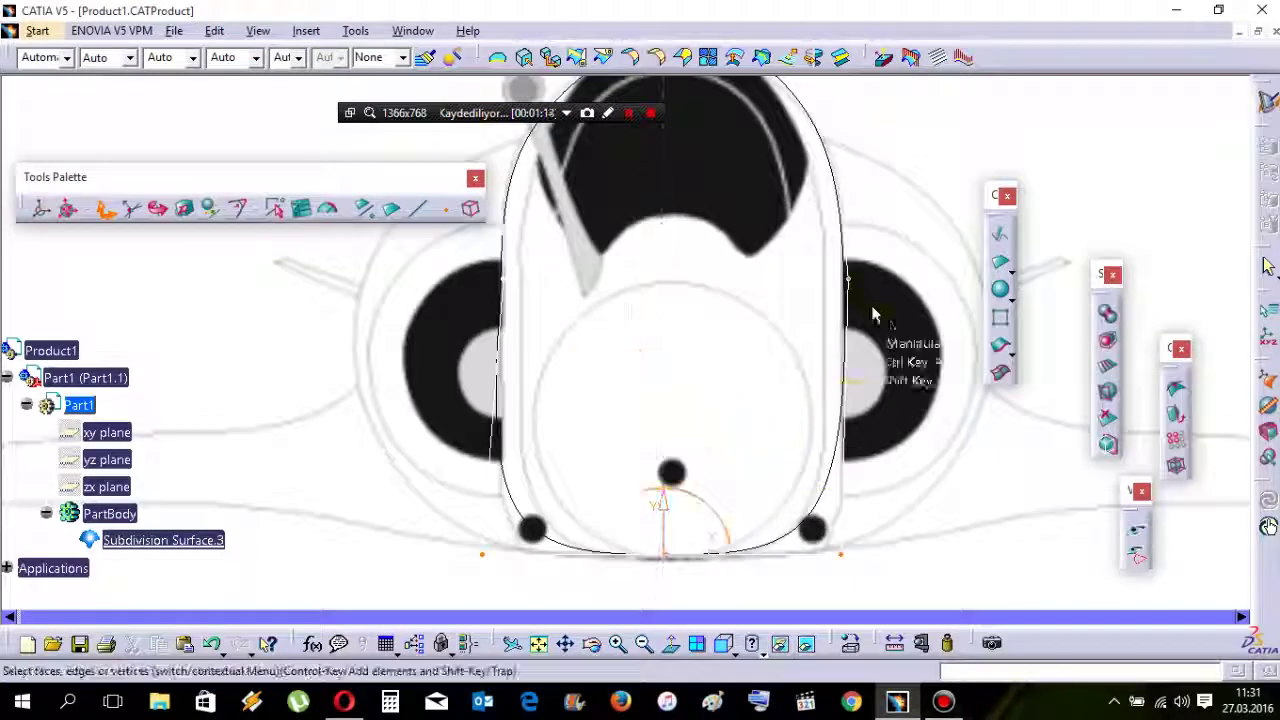
click(898, 281)
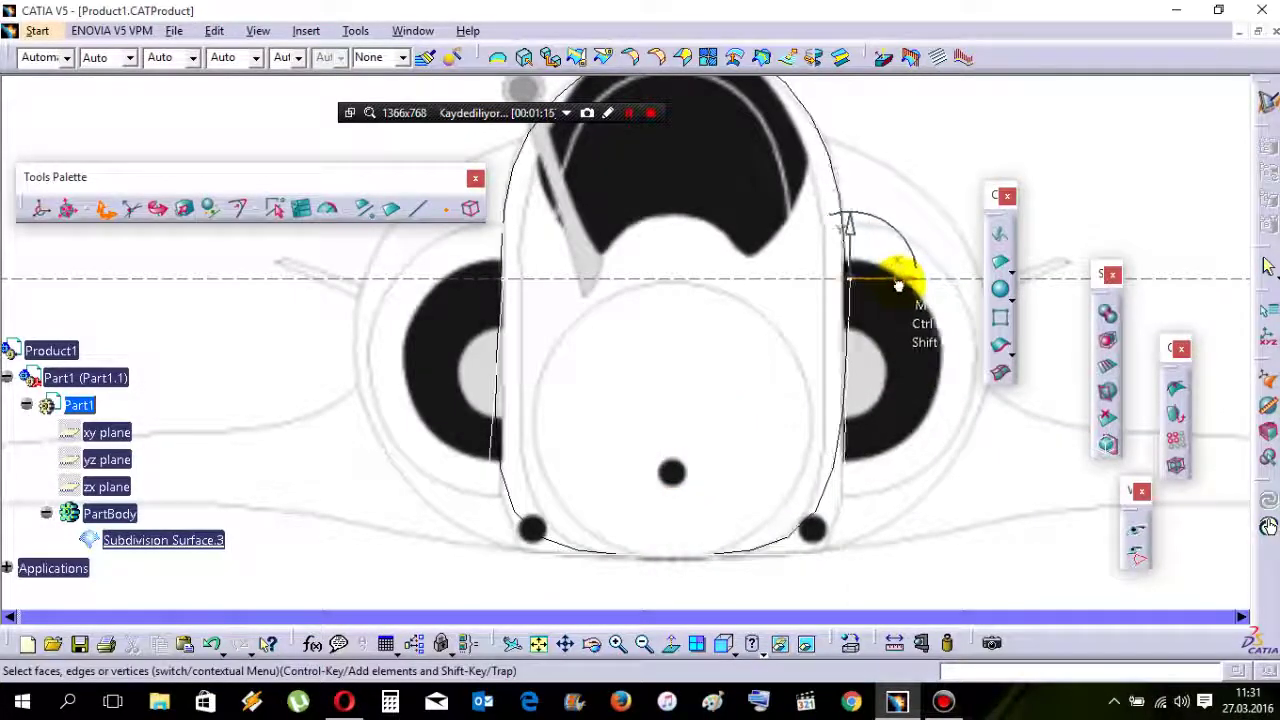
click(512, 362)
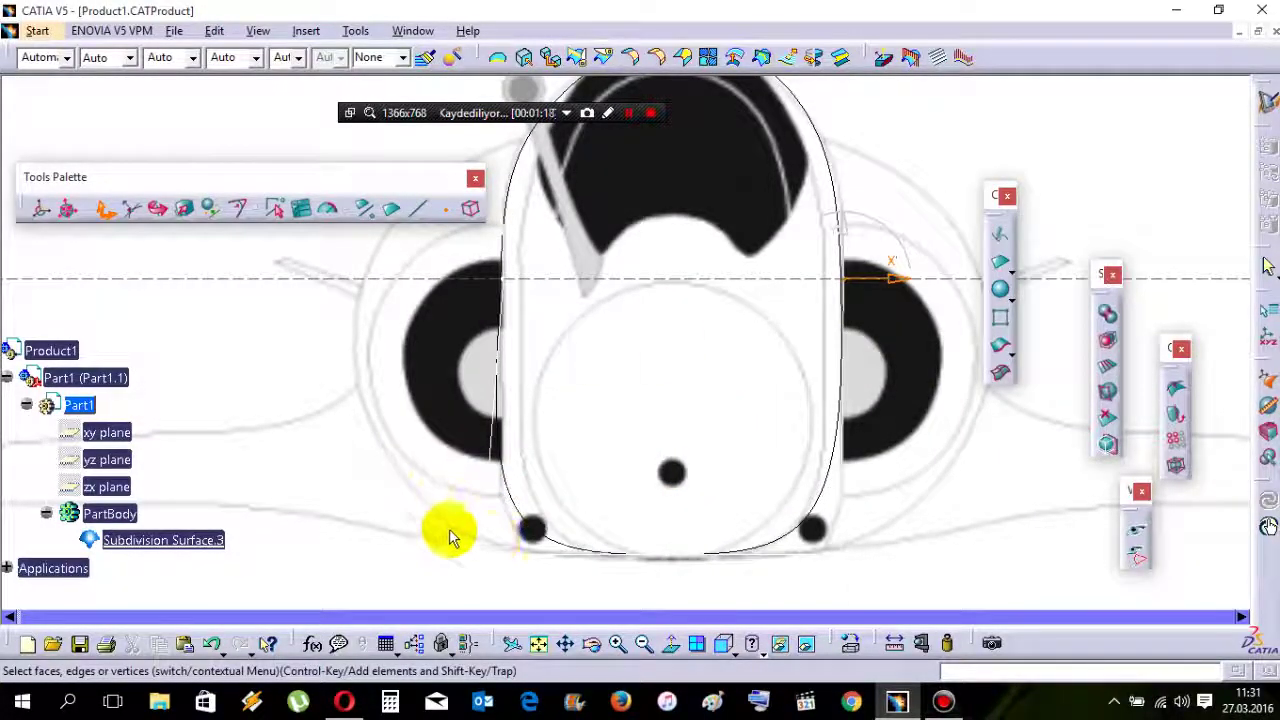
middle_drag(507, 541, 568, 437)
ctrl+middle_drag(570, 490, 517, 442)
click(574, 461)
drag(587, 454, 596, 456)
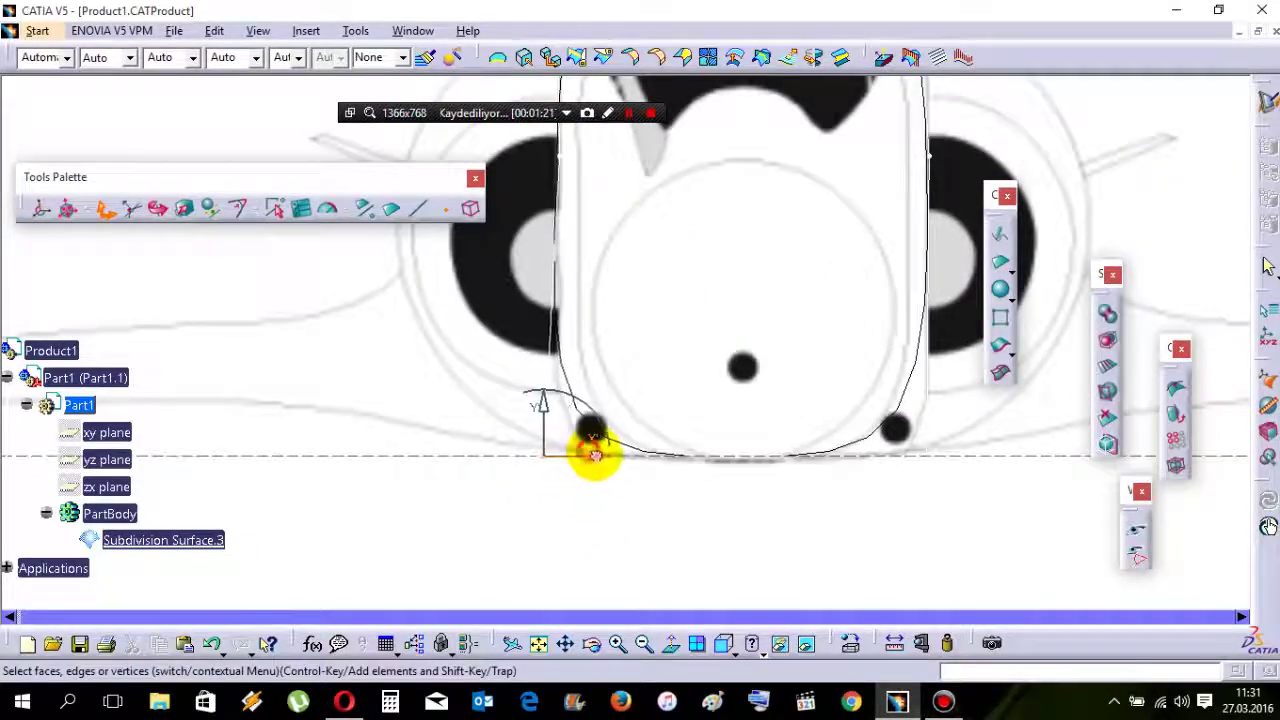
Align the left and right shoulder vertices beside the canopy at the same height, then return to Translation mode.
middle_drag(638, 308, 660, 514)
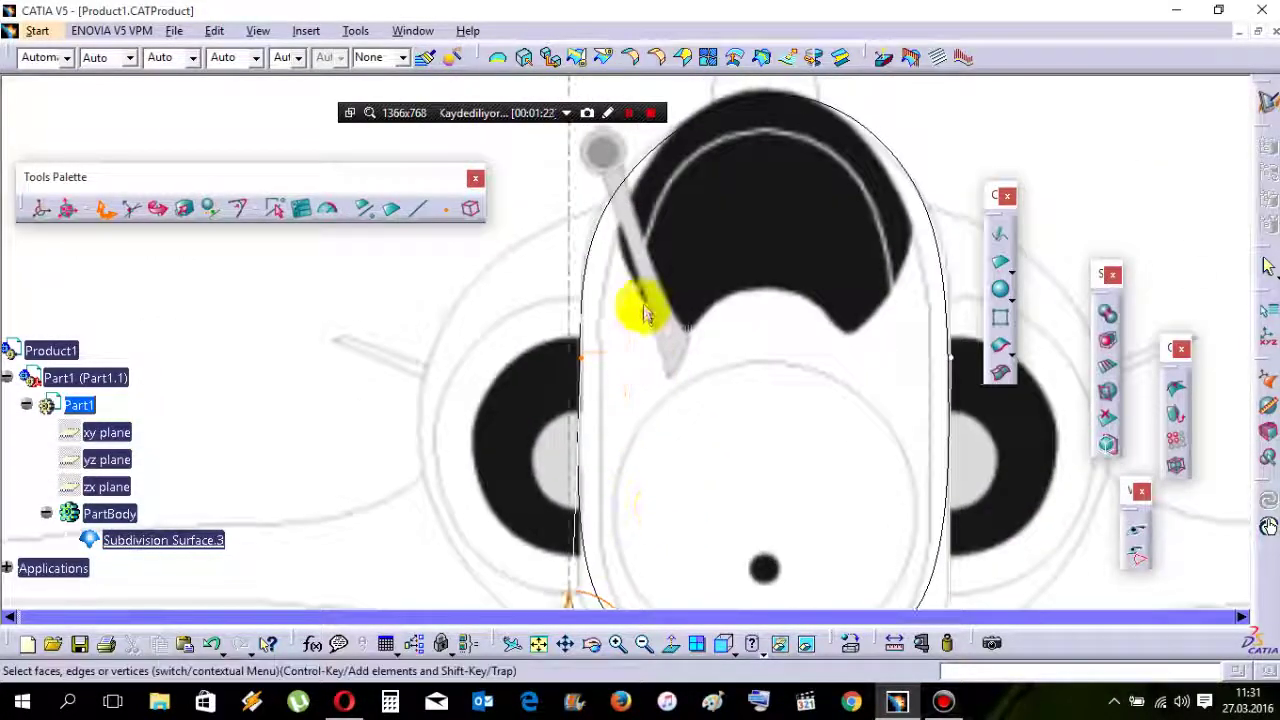
right_click(803, 337)
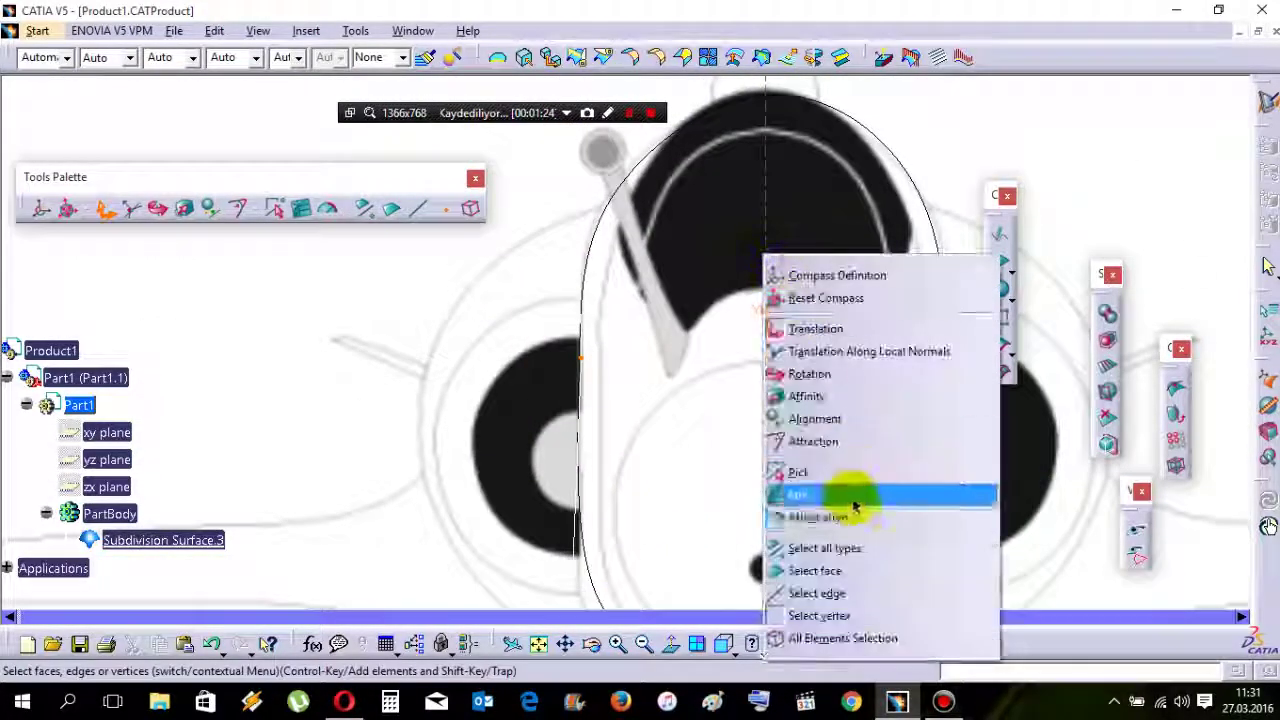
click(818, 424)
middle_drag(777, 283, 718, 460)
drag(924, 335, 432, 385)
click(696, 274)
right_click(728, 173)
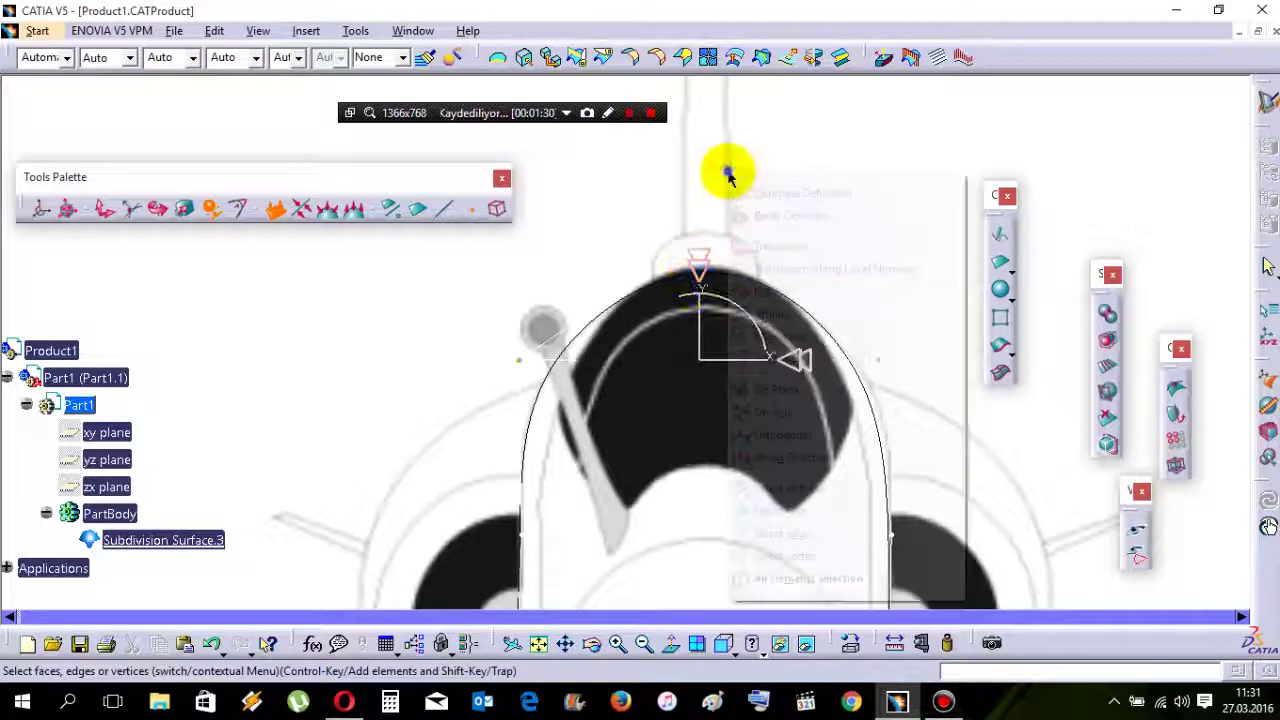
click(772, 248)
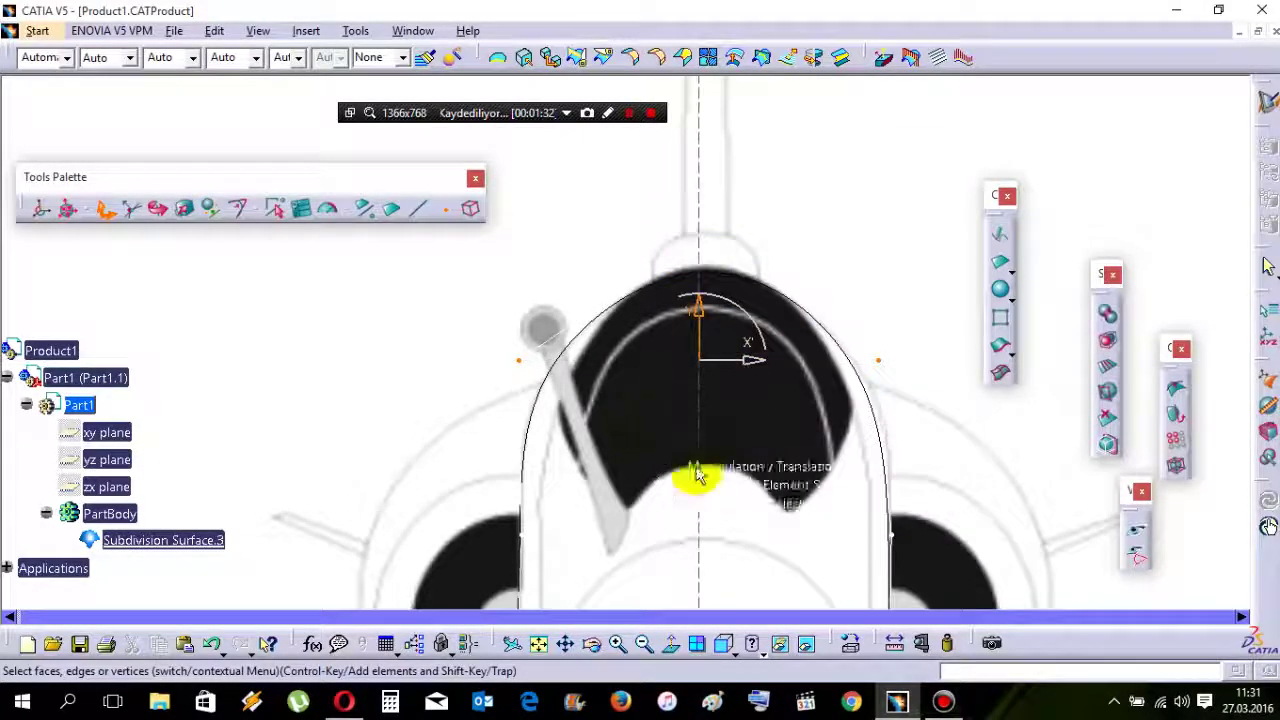
Adjust the two shoulder vertices horizontally so the outline follows both upper sides of the fuselage.
middle_drag(752, 487, 667, 421)
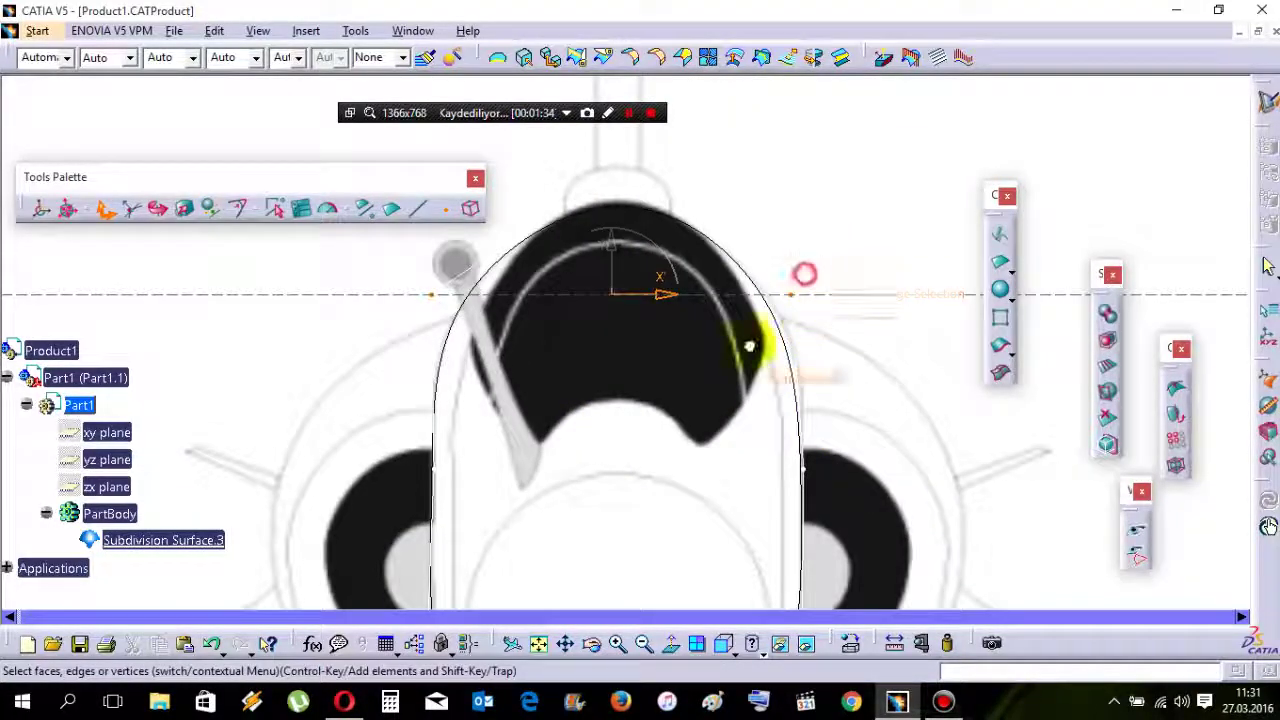
drag(851, 302, 485, 300)
middle_drag(569, 351, 620, 266)
middle_drag(561, 464, 587, 438)
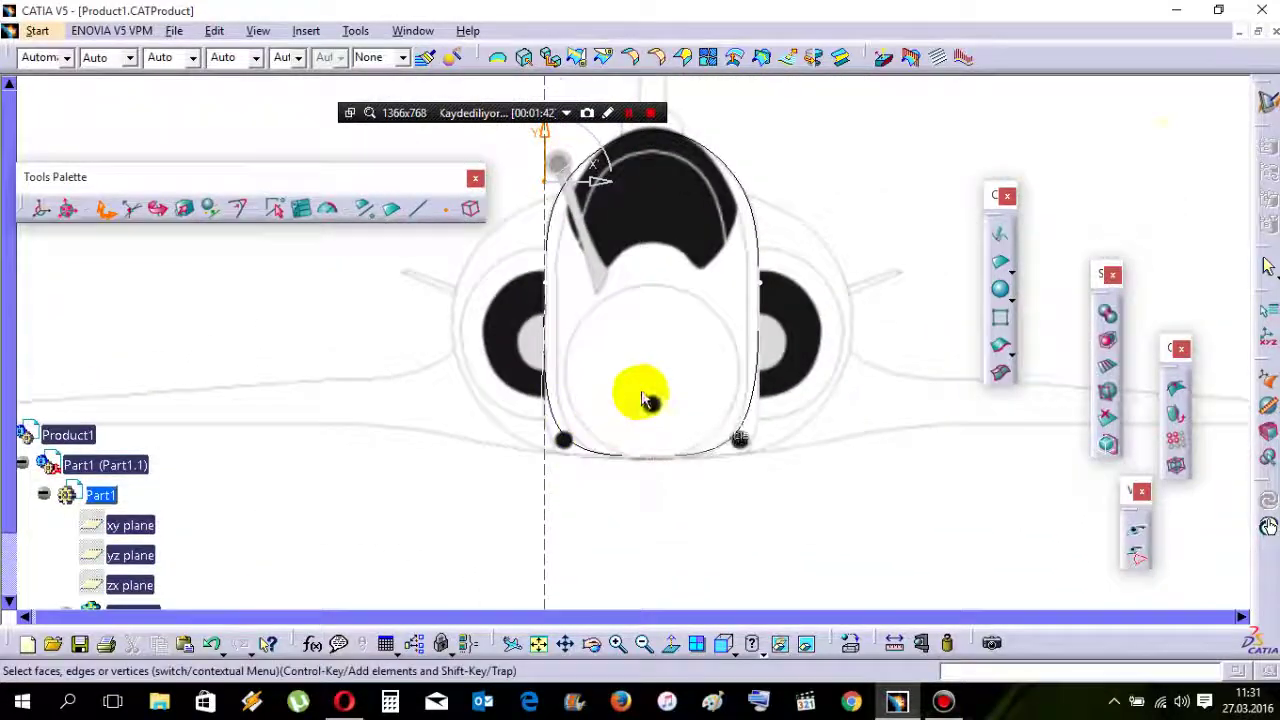
Finish editing the fuselage outline and save the part.
key(Escape)
middle_drag(646, 394, 650, 442)
click(739, 535)
key(ctrl+s)
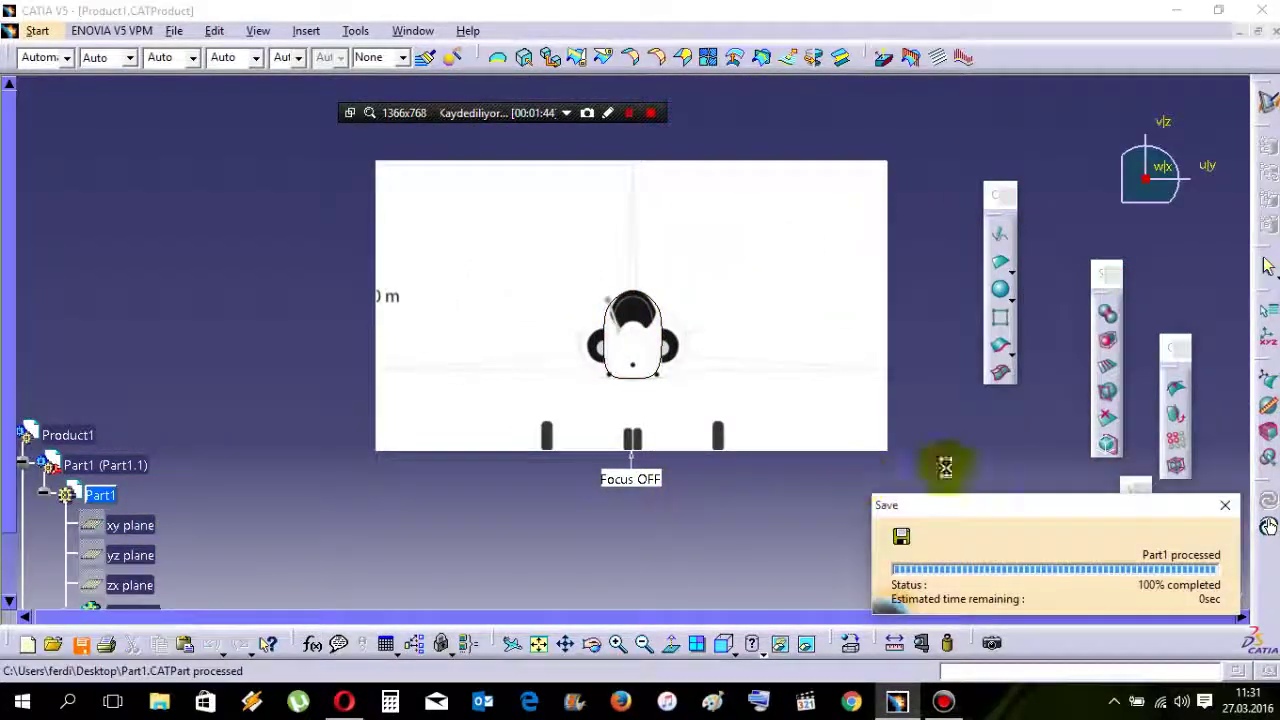
Reopen the subdivision surface for modification in a 3D view and restrict selection to edges.
scroll(423, 420, down, 3)
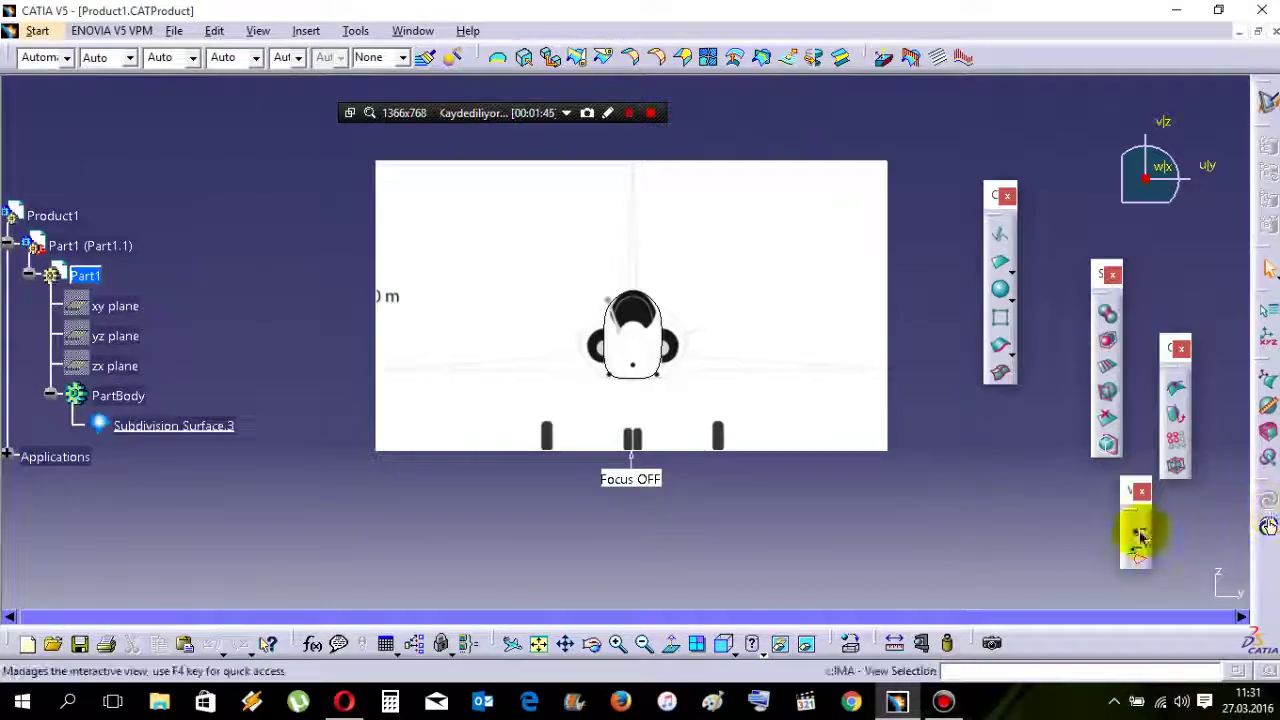
middle_drag(1072, 508, 784, 470)
double_click(688, 359)
right_click(810, 310)
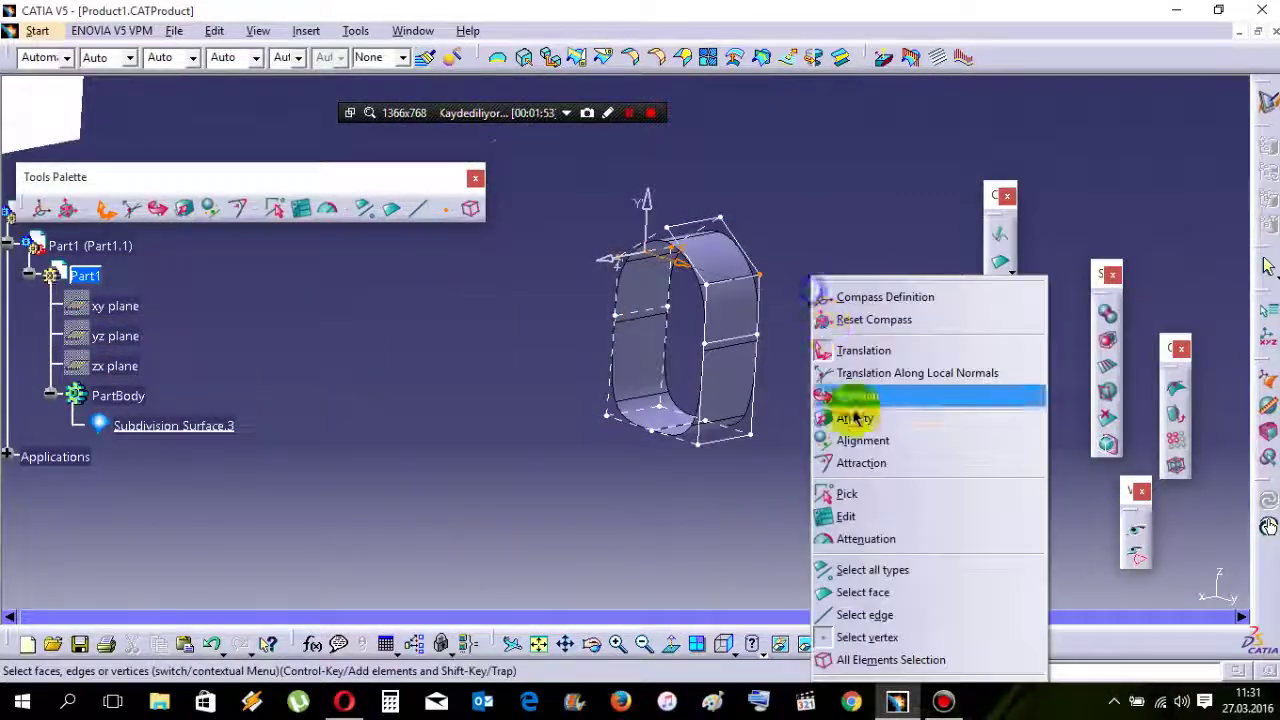
click(873, 619)
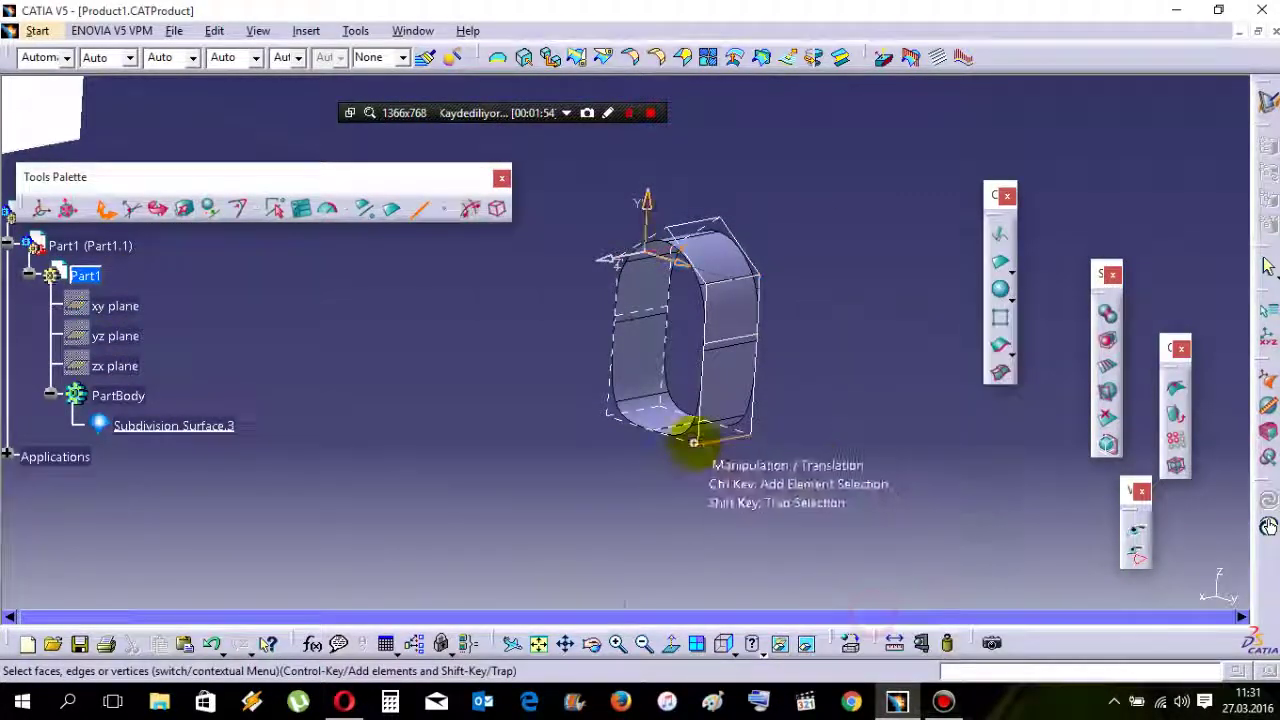
Select the upper-left shoulder edge and the three bottom edges of the section and set their weight to 50%.
middle_drag(694, 440, 791, 380)
middle_drag(730, 453, 634, 474)
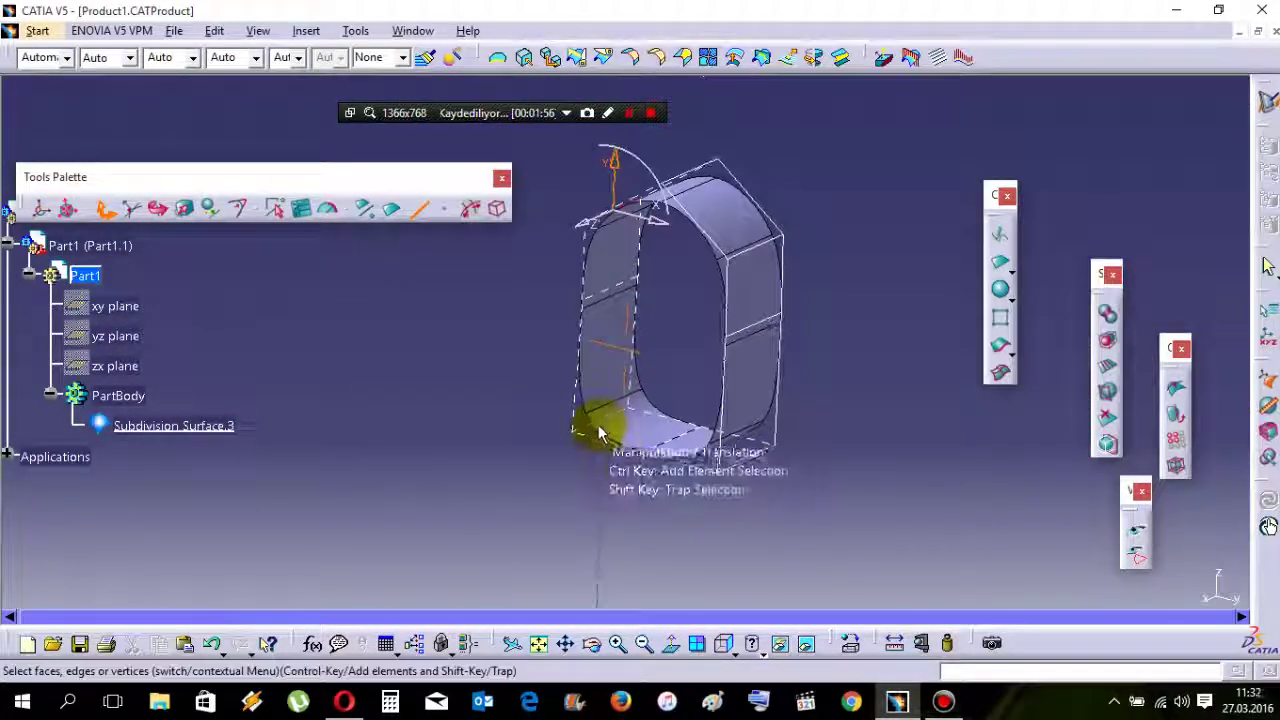
ctrl+click(599, 427)
ctrl+click(661, 443)
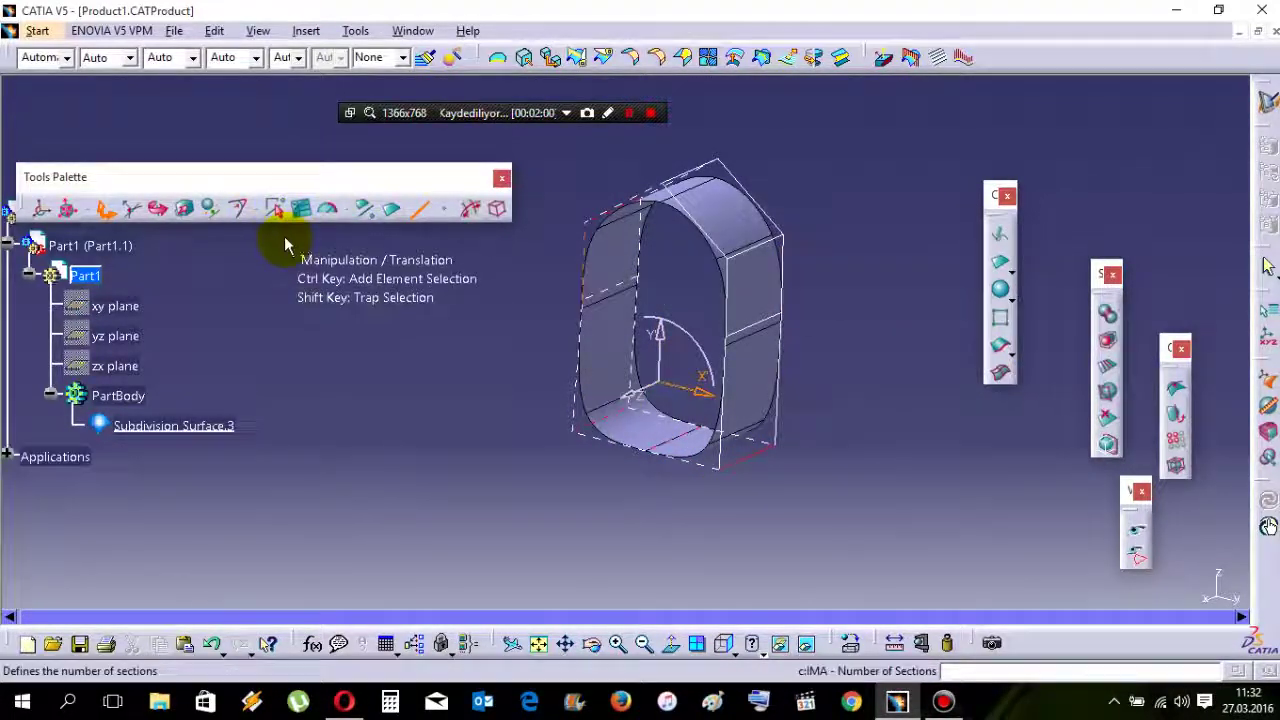
click(245, 210)
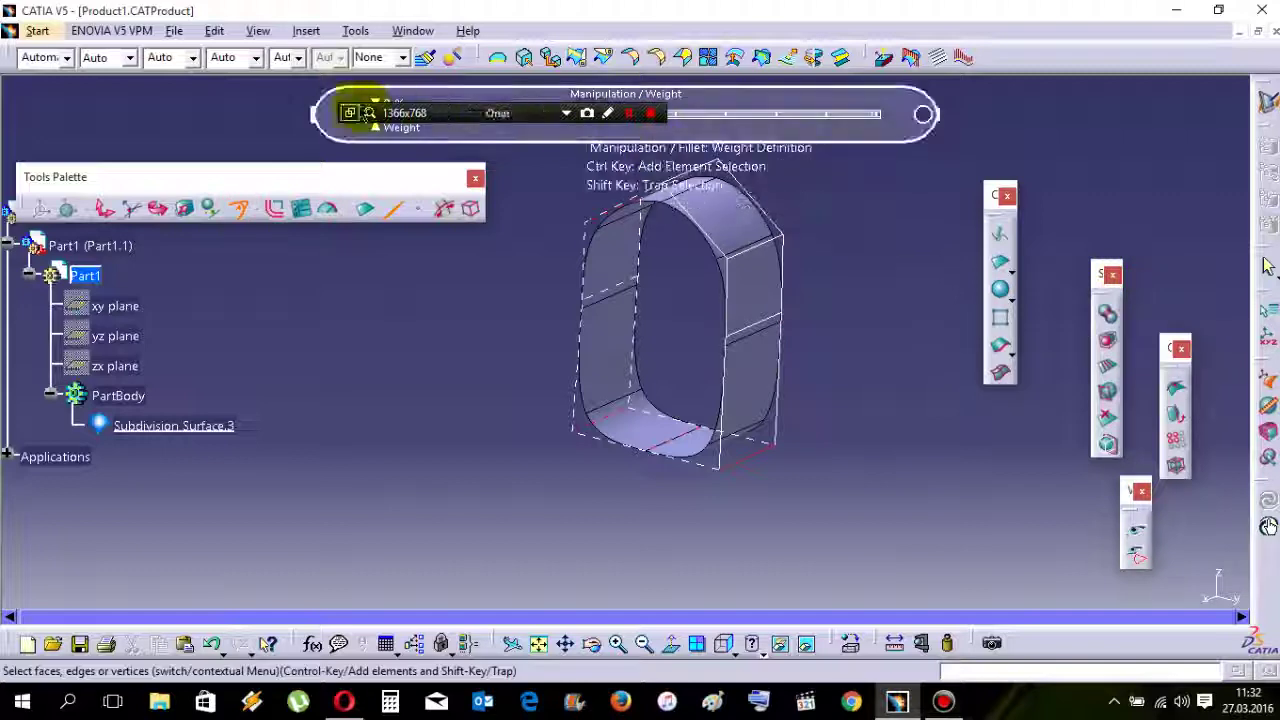
drag(376, 134, 633, 157)
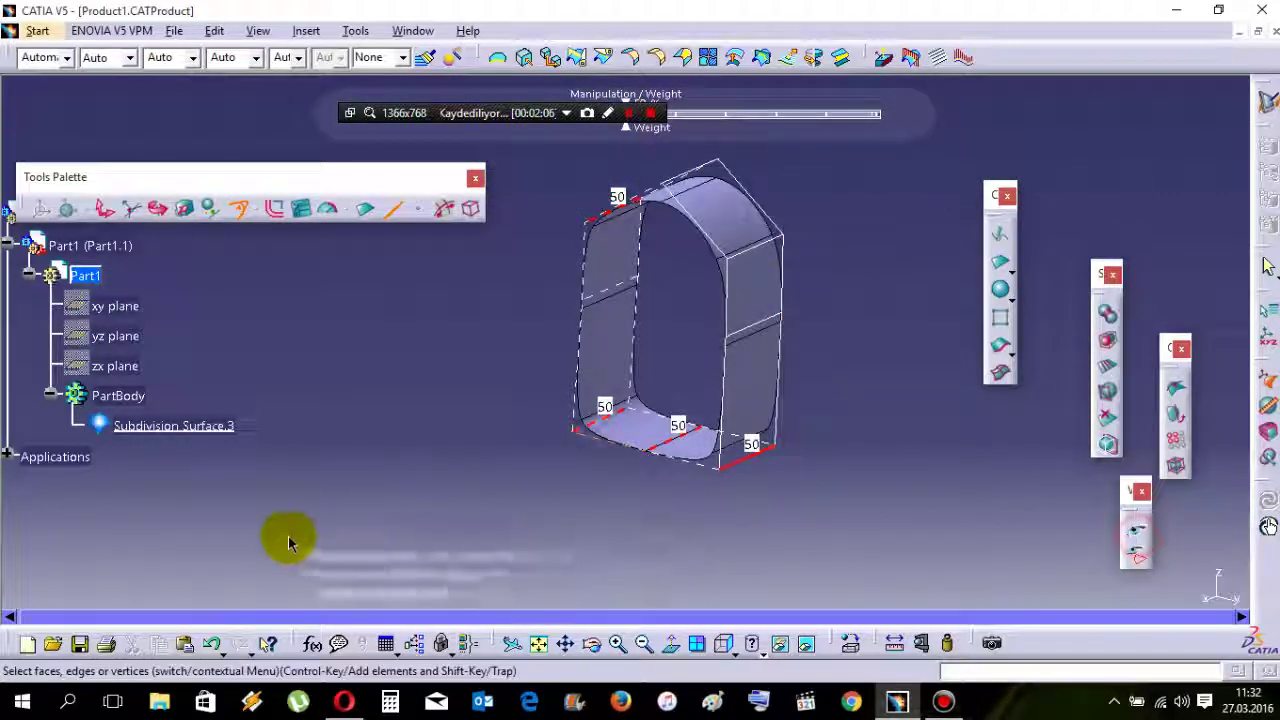
Compare the weighted fuselage section with the front-view blueprint.
click(1137, 536)
click(388, 535)
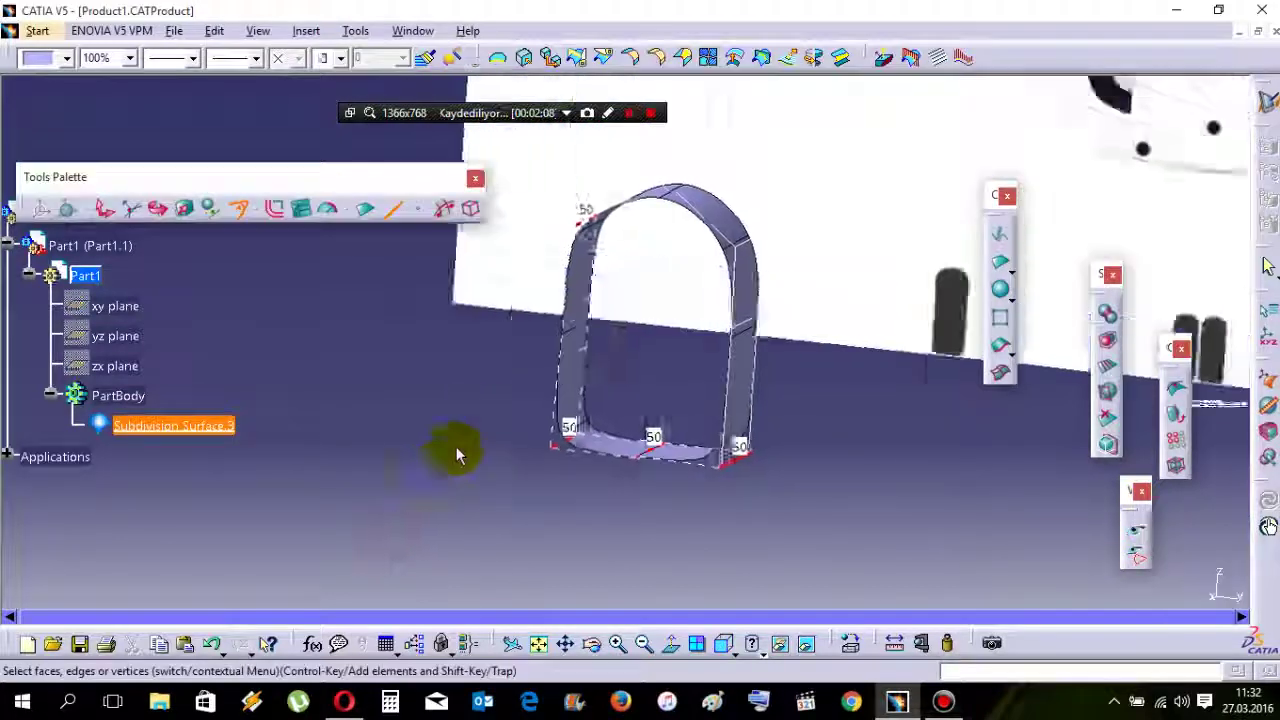
ctrl+middle_drag(751, 210, 757, 288)
ctrl+scroll(757, 288, up, 1)
middle_drag(719, 224, 695, 316)
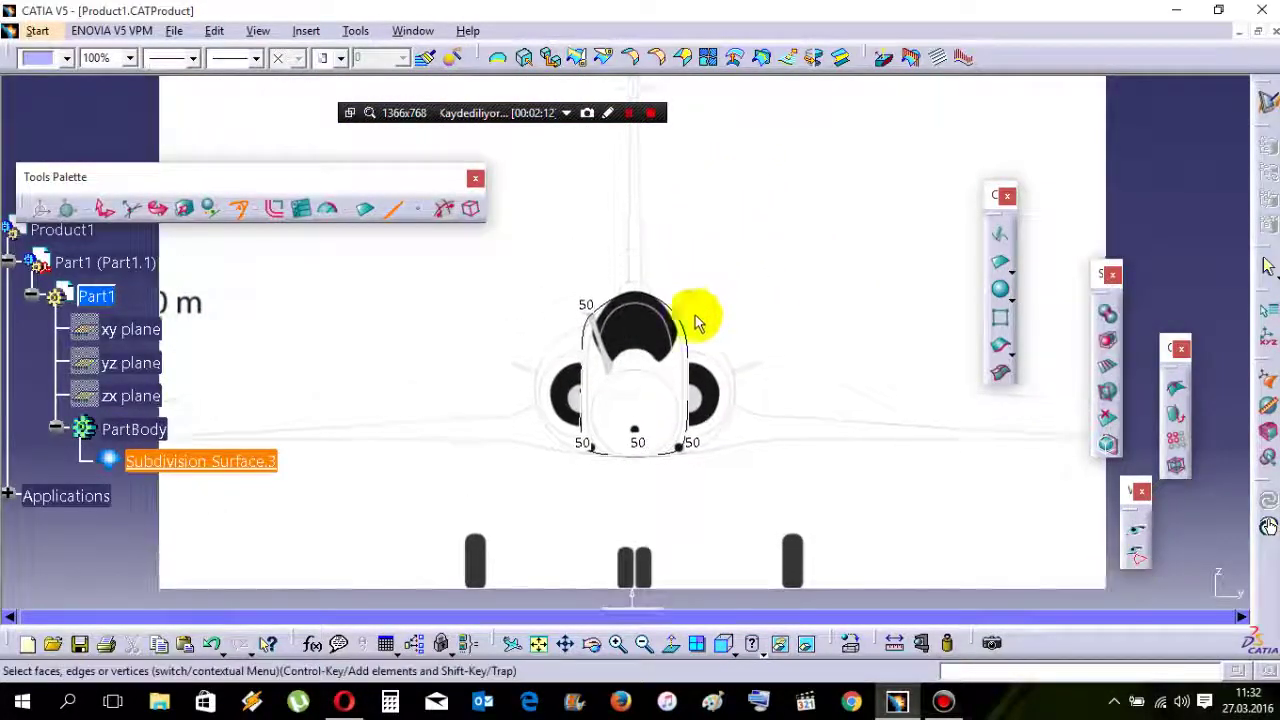
Set the weight of the selected upper-left shoulder edge and three bottom edges to 65%.
ctrl+middle_drag(592, 370, 669, 290)
ctrl+scroll(669, 290, up, 1)
scroll(735, 209, up, 1)
scroll(735, 203, up, 1)
right_click(712, 220)
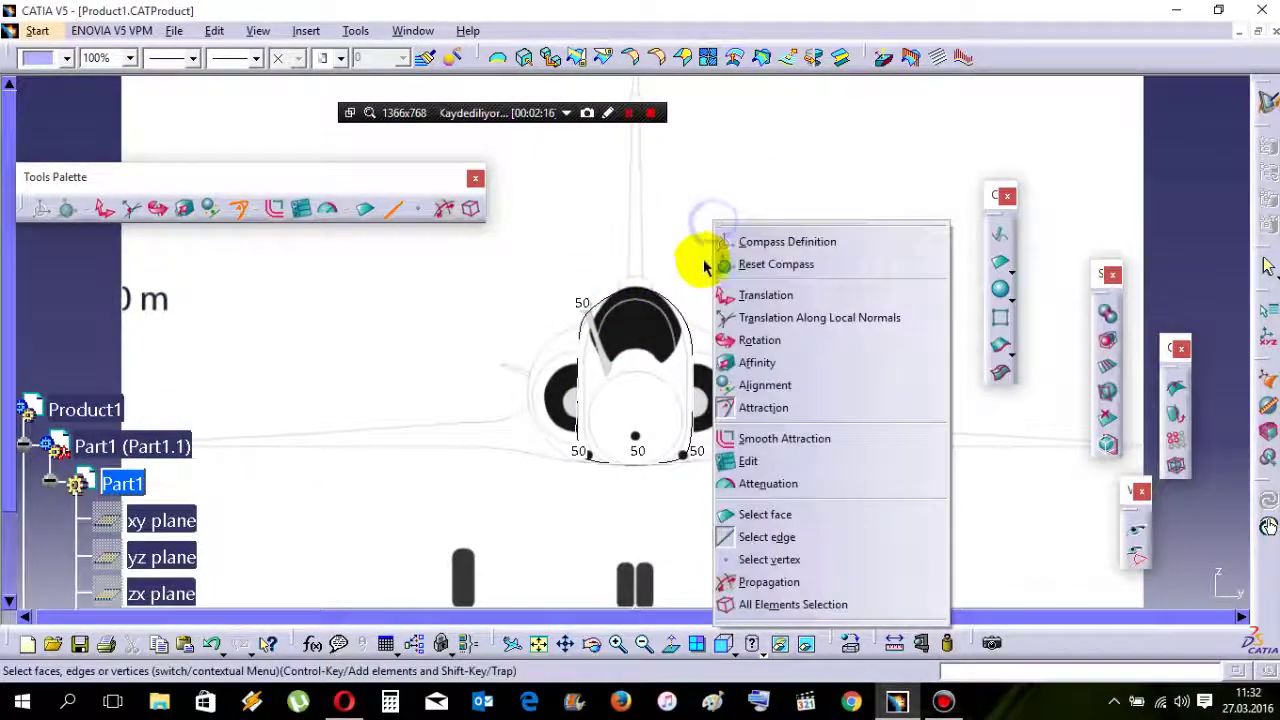
click(783, 4)
scroll(755, 293, up, 1)
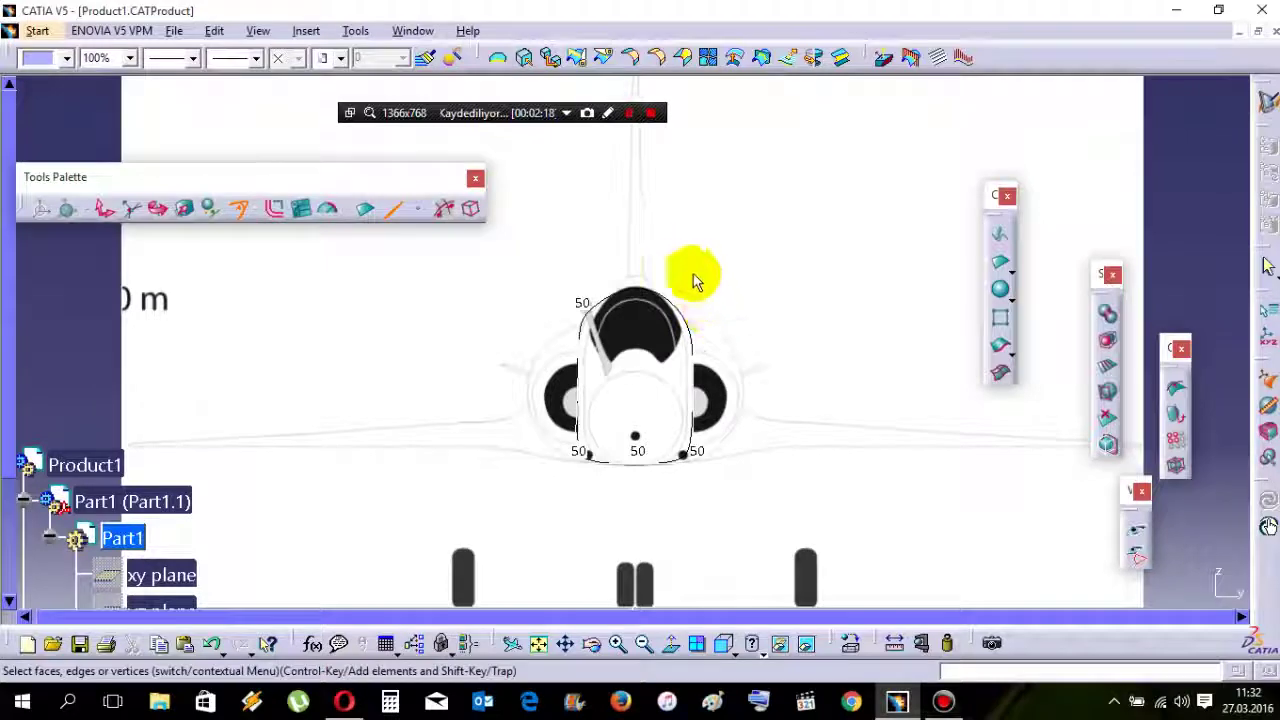
ctrl+middle_drag(697, 284, 732, 425)
scroll(732, 425, up, 1)
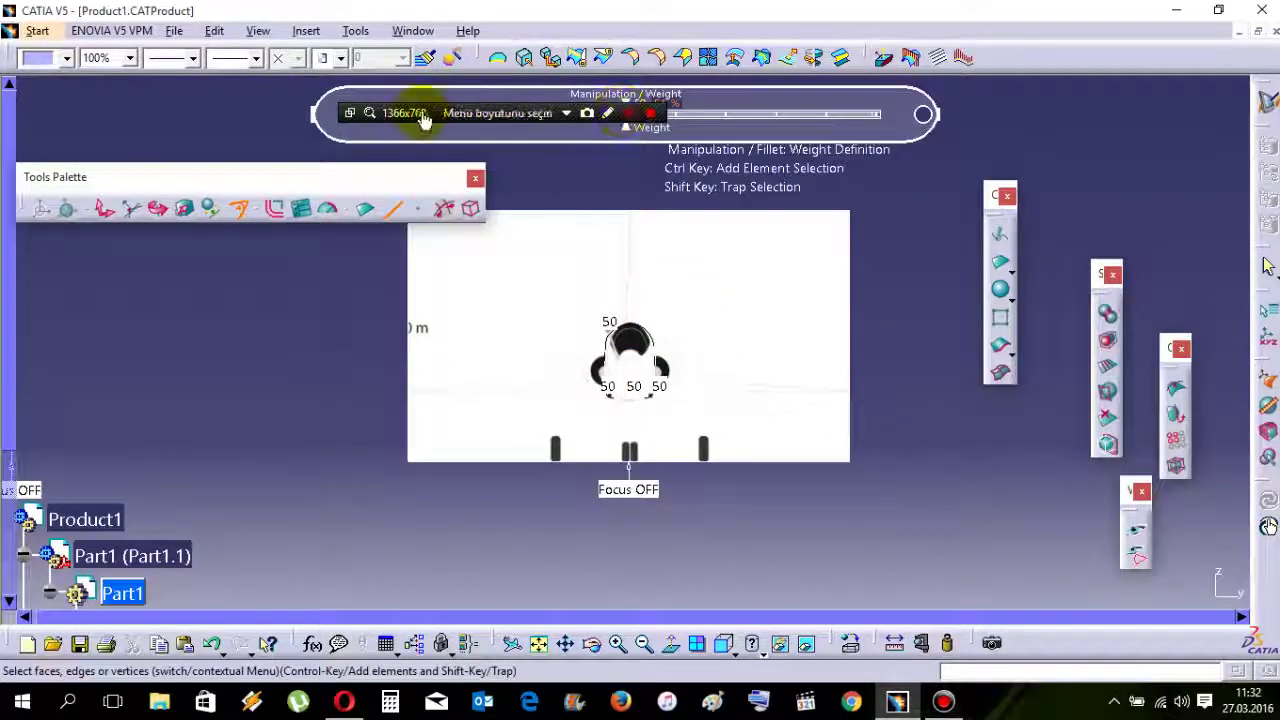
drag(921, 116, 1152, 139)
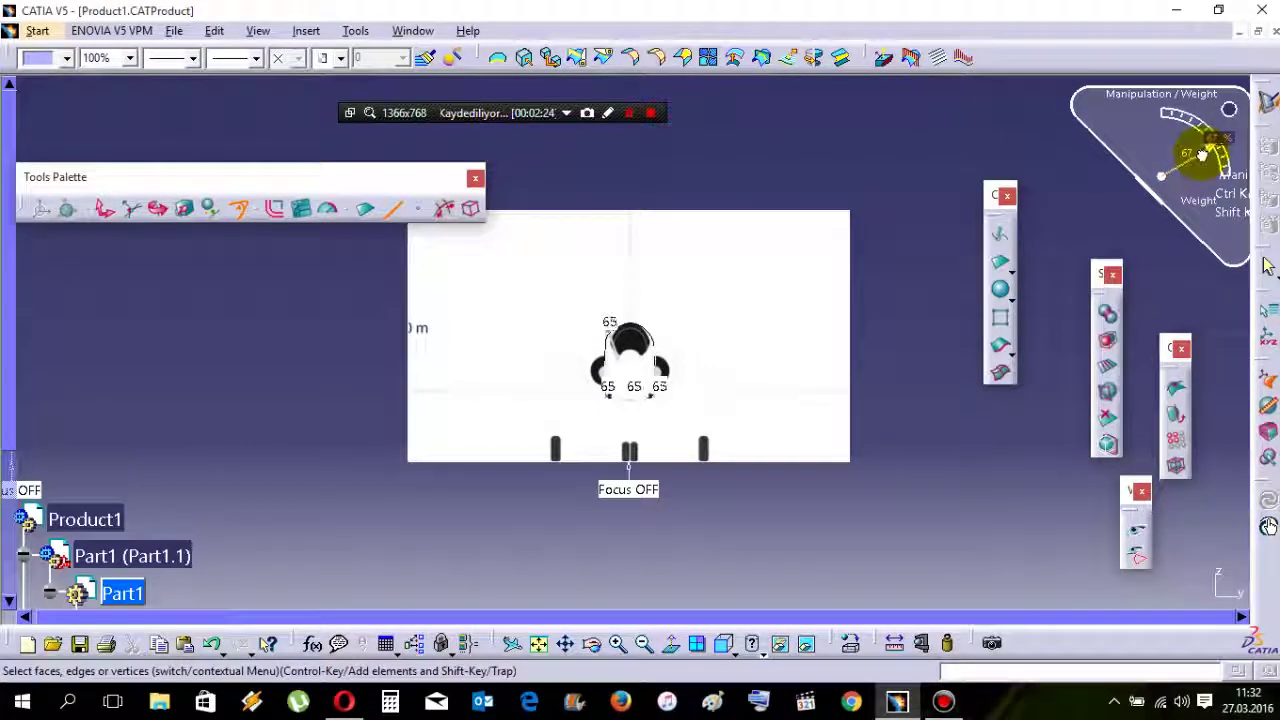
Compare the fuselage section with the front-view blueprint, finish editing the surface and undo the last weight change.
ctrl+middle_drag(679, 488, 649, 306)
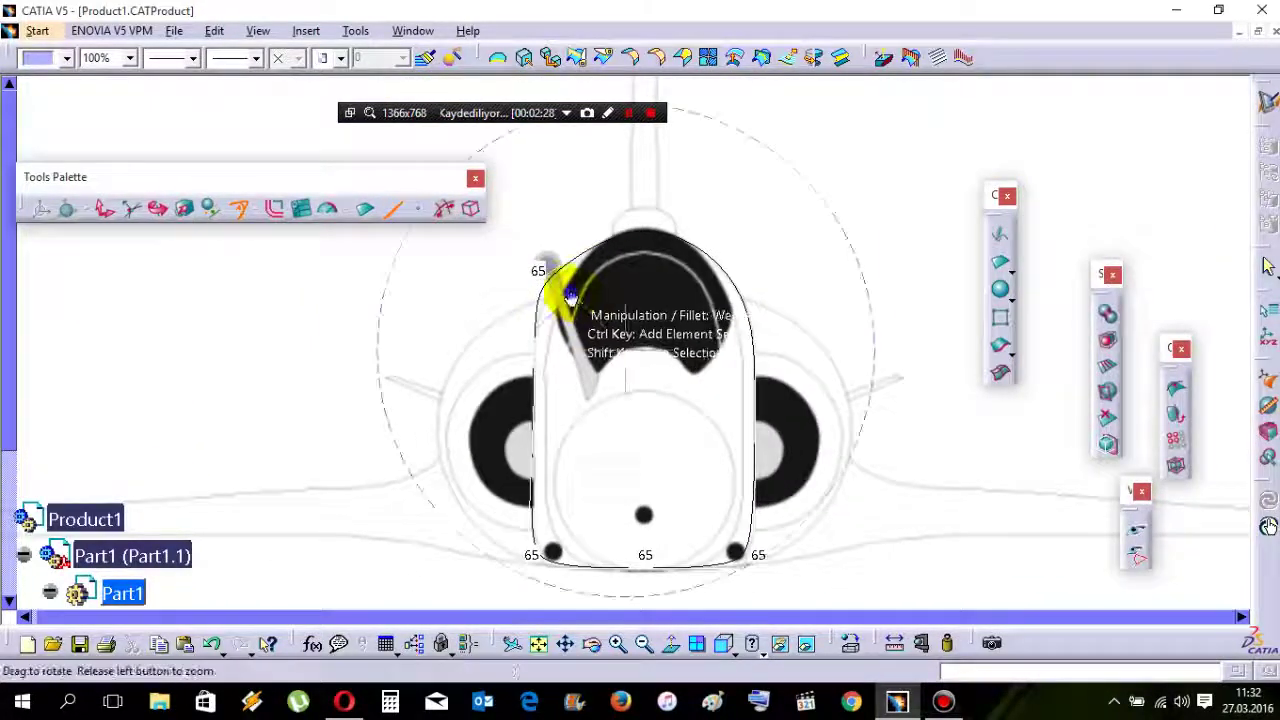
ctrl+middle_drag(570, 293, 623, 328)
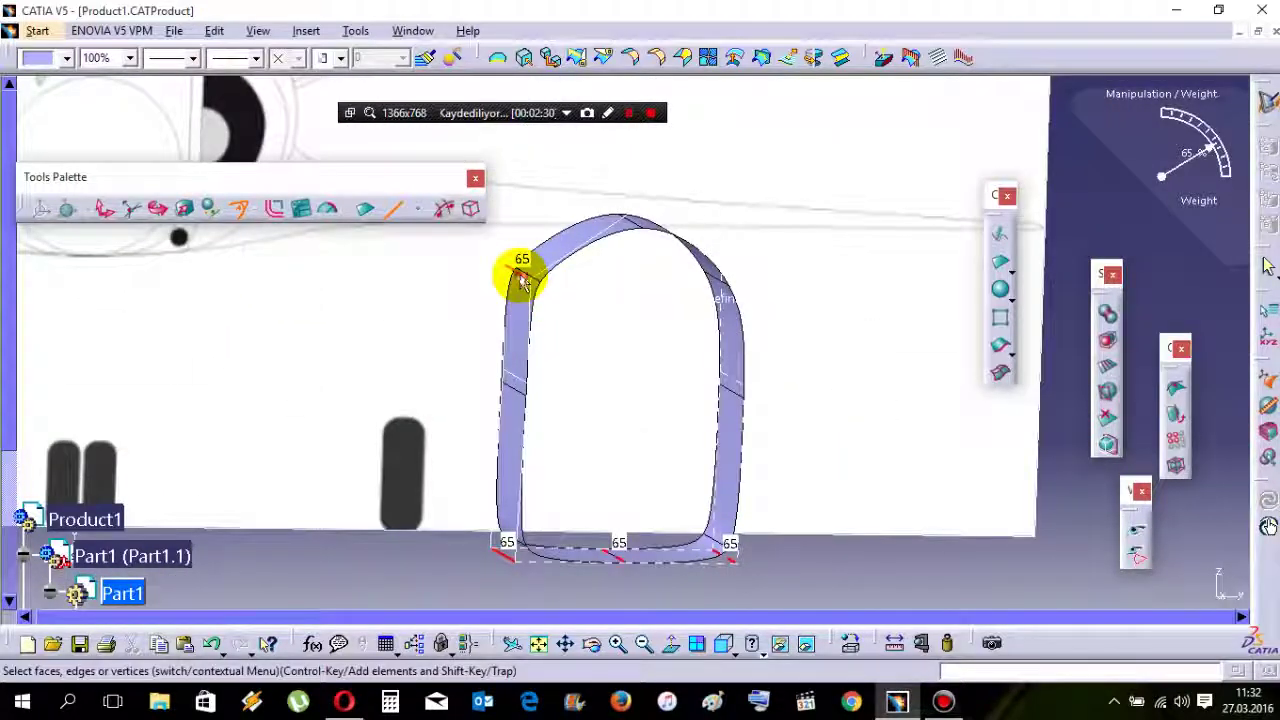
key(Escape)
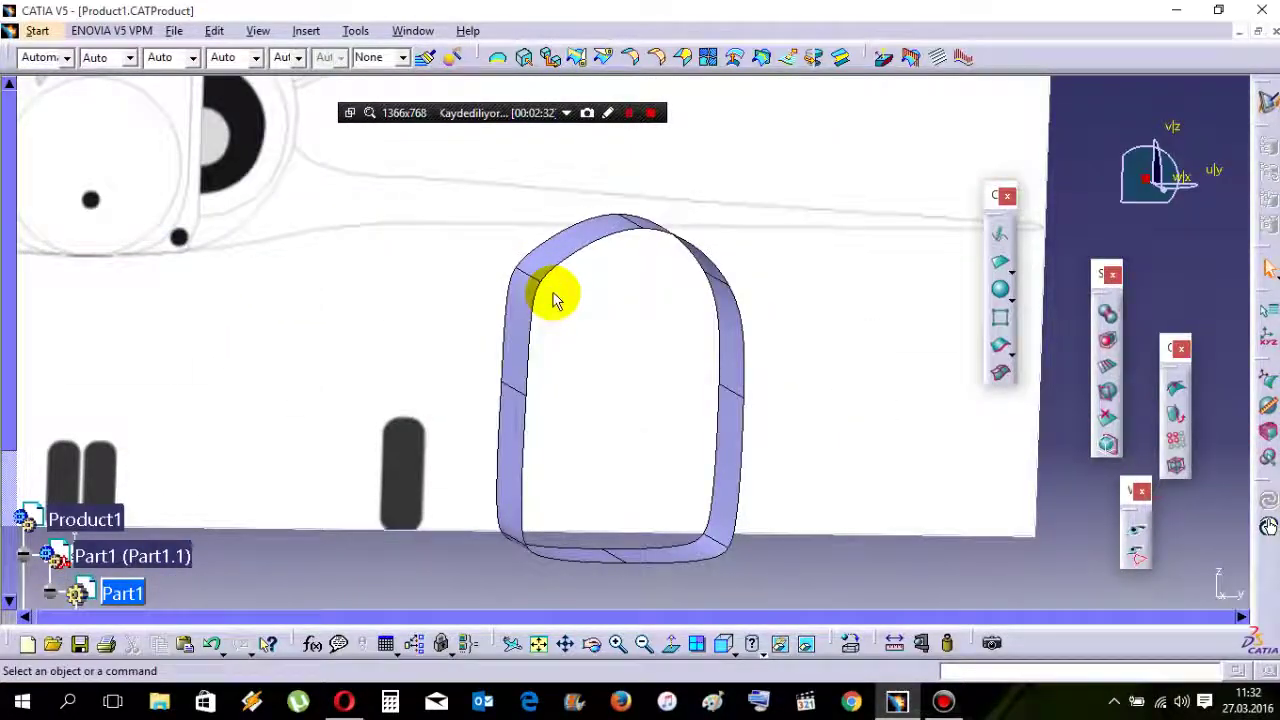
key(ctrl+z)
click(833, 548)
Reopen the subdivision surface for modification and set the weight of its three bottom edges to 63%.
middle_drag(666, 535, 650, 474)
double_click(678, 463)
click(393, 209)
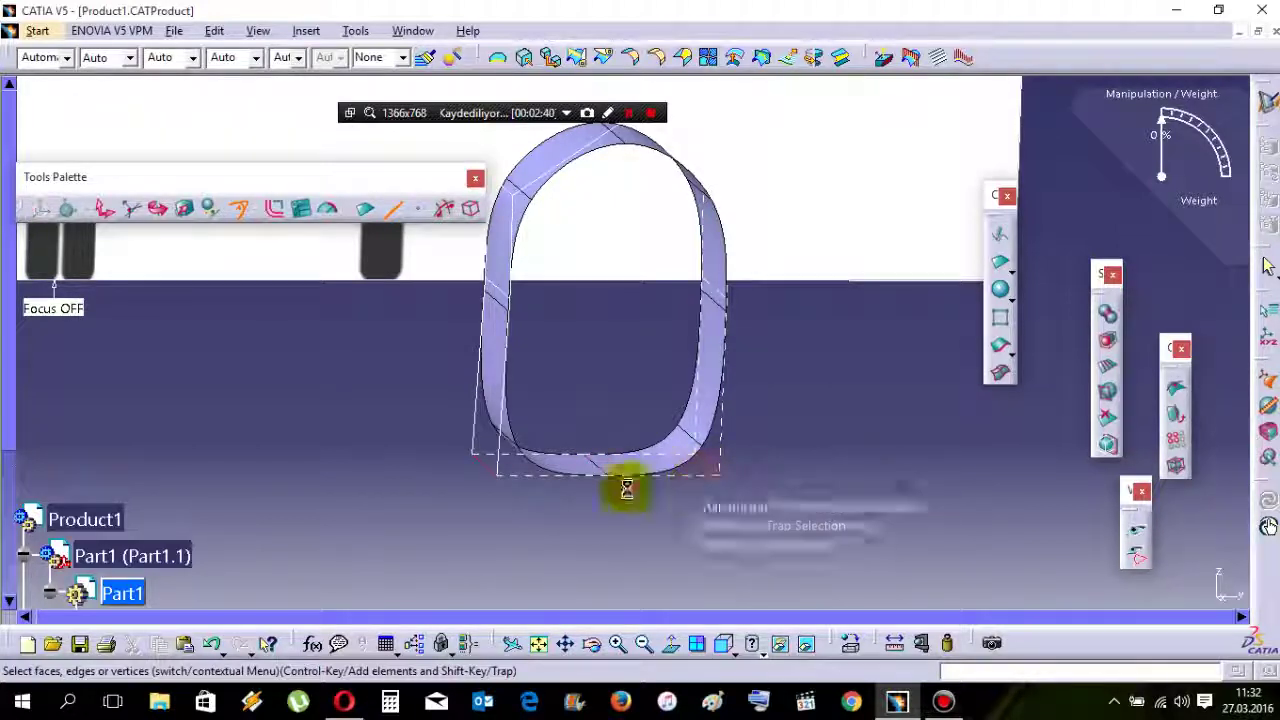
drag(1168, 120, 1212, 145)
click(1136, 532)
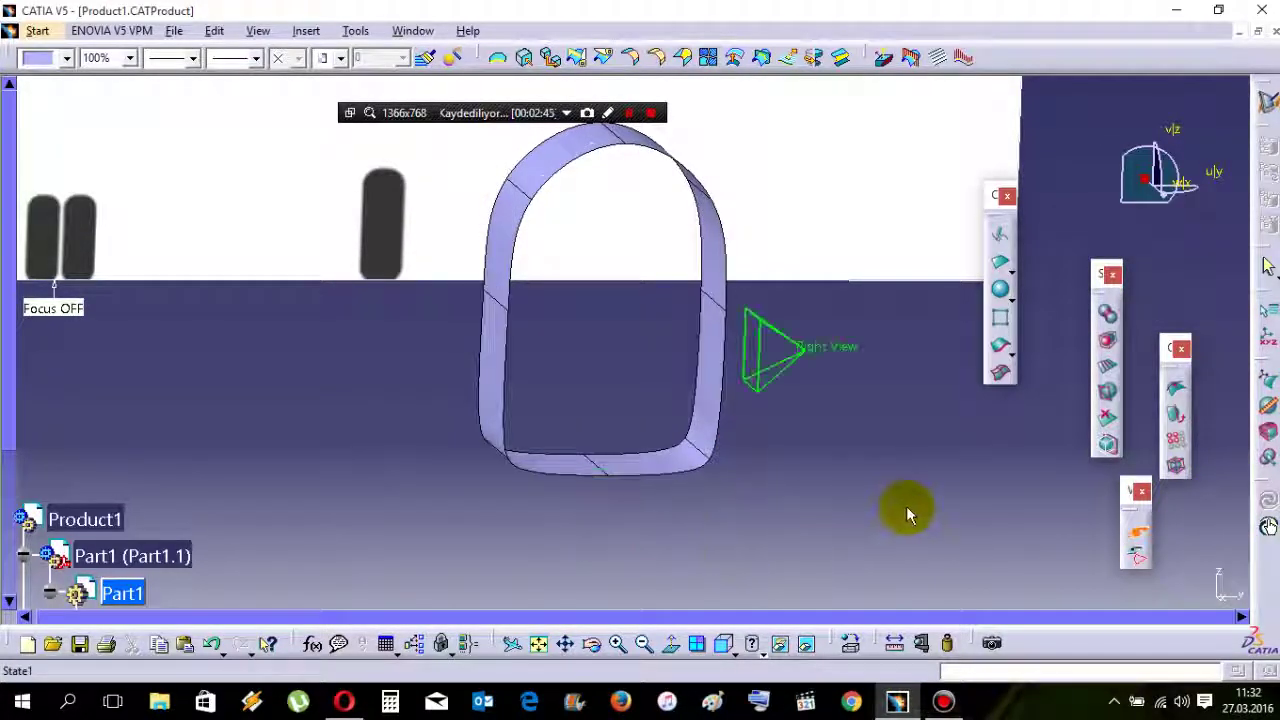
click(646, 403)
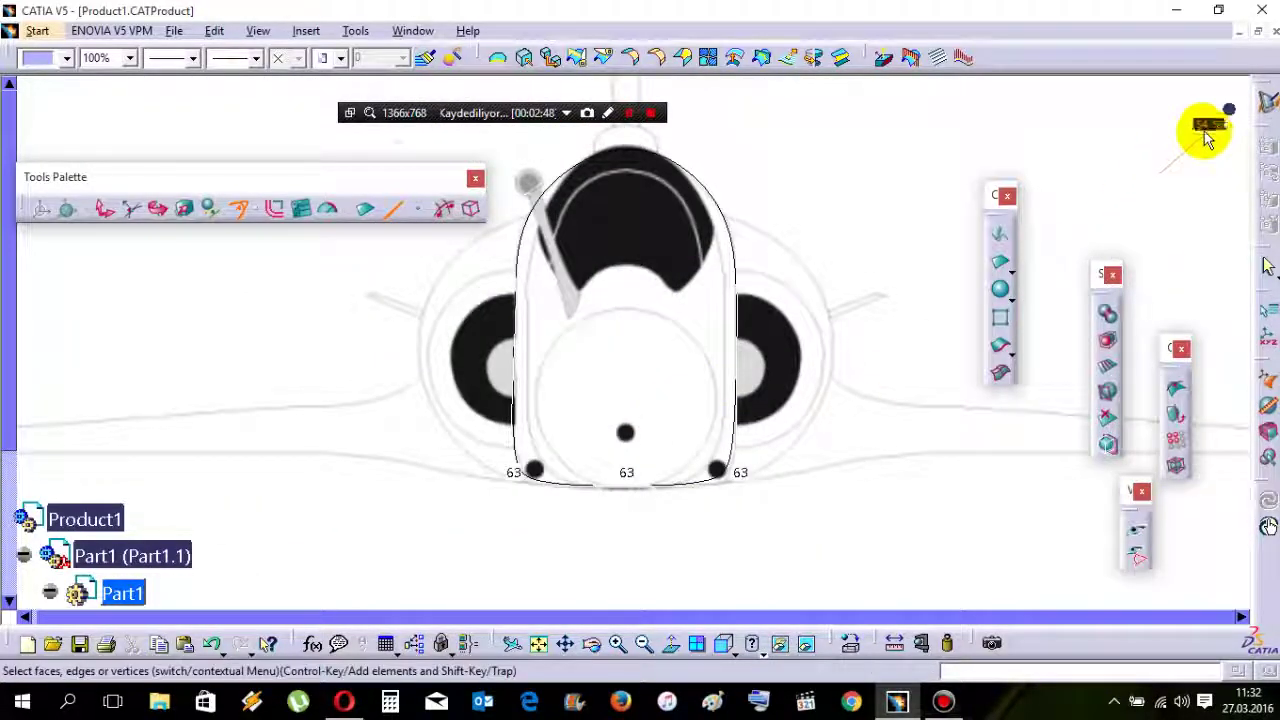
Raise the weight of the three bottom edges to 85% against the front-view blueprint and finish editing the surface.
mouse_move(770, 178)
middle_down()
mouse_move(817, 329)
mouse_move(771, 197)
middle_up()
middle_drag(861, 252, 495, 341)
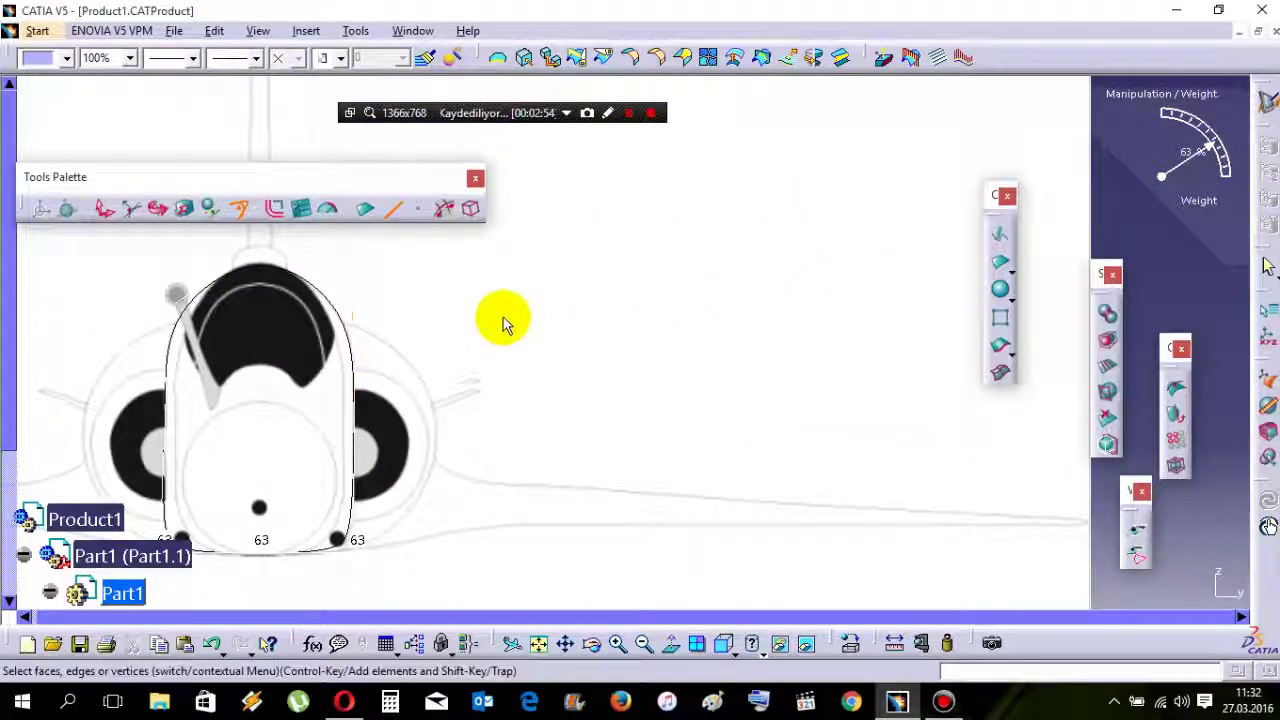
middle_drag(412, 412, 424, 330)
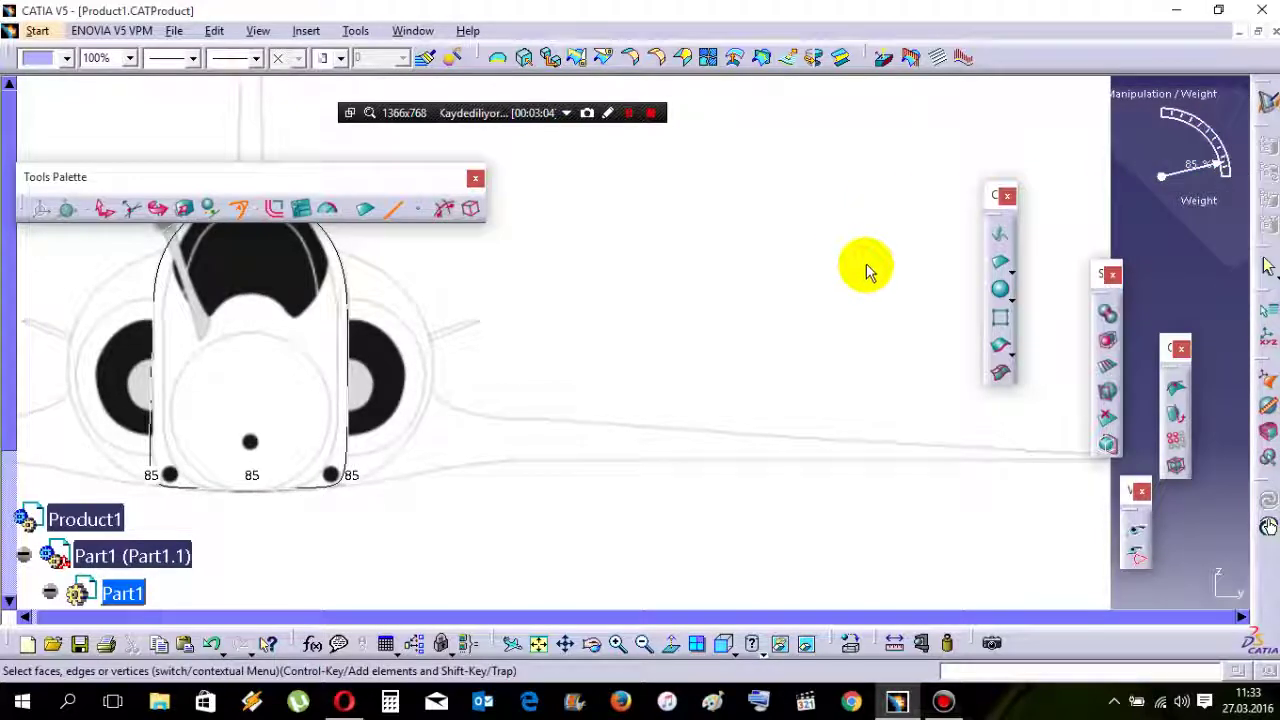
key(Escape)
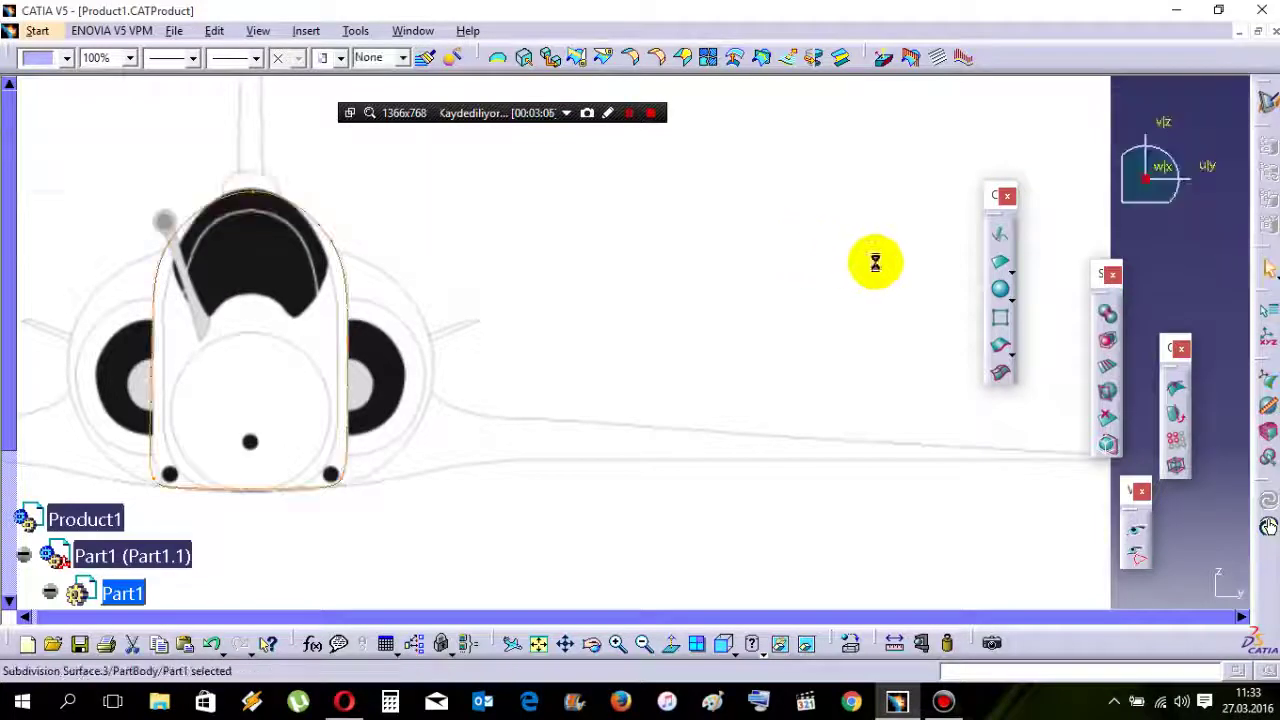
Save the document with the reweighted fuselage section.
click(1194, 250)
middle_drag(668, 227, 708, 396)
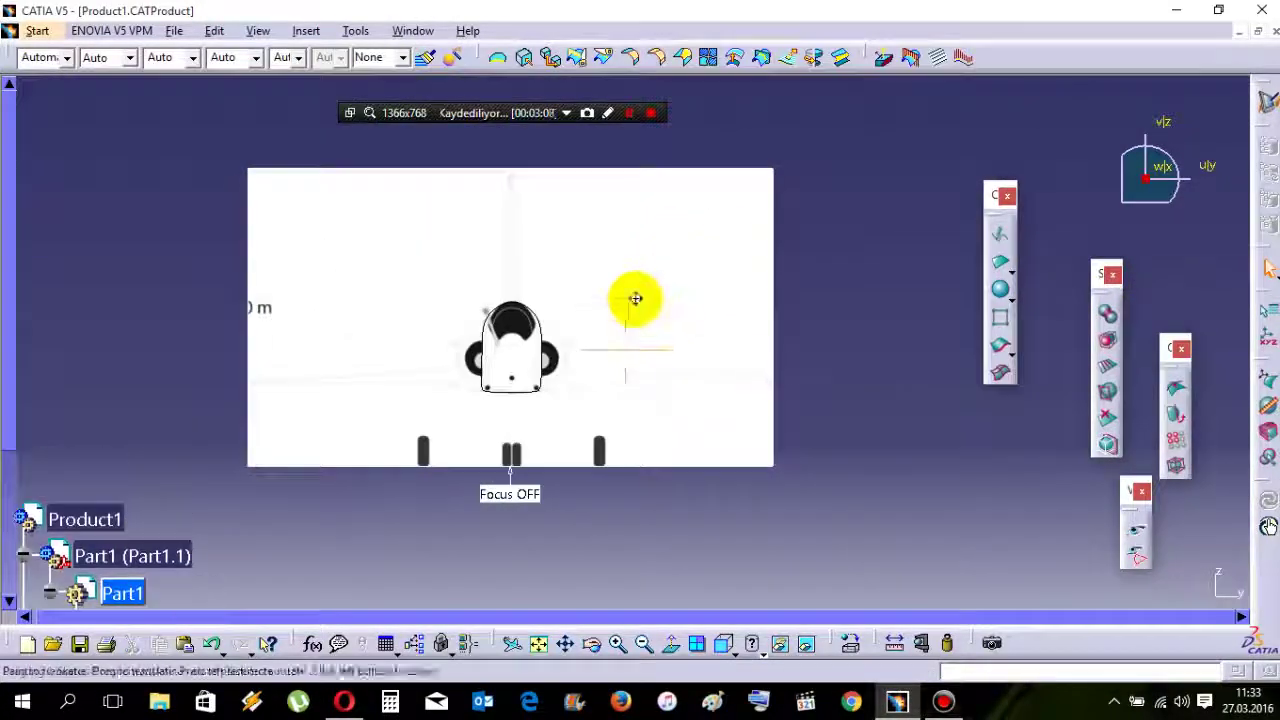
middle_drag(634, 297, 534, 366)
key(ctrl+s)
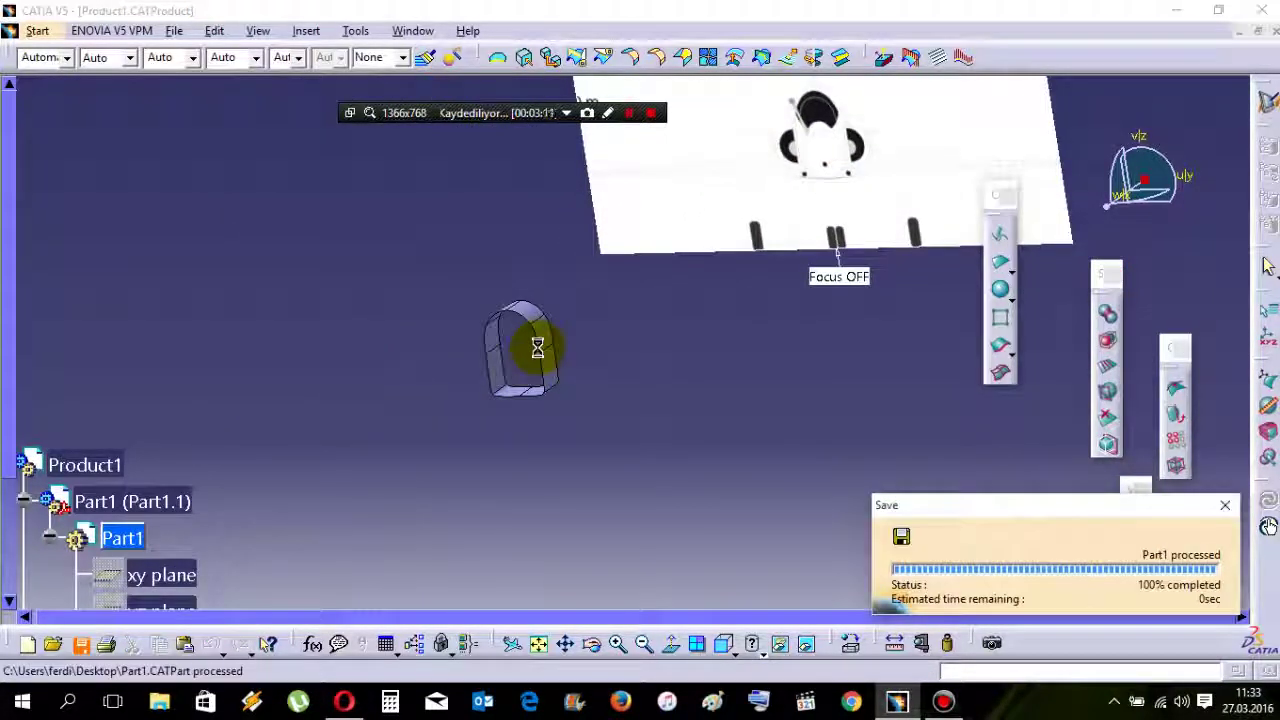
Return to the front view, collapse the Part1 branch and expand Applications down to the paintings in the Painting Gallery.
middle_drag(417, 325, 512, 300)
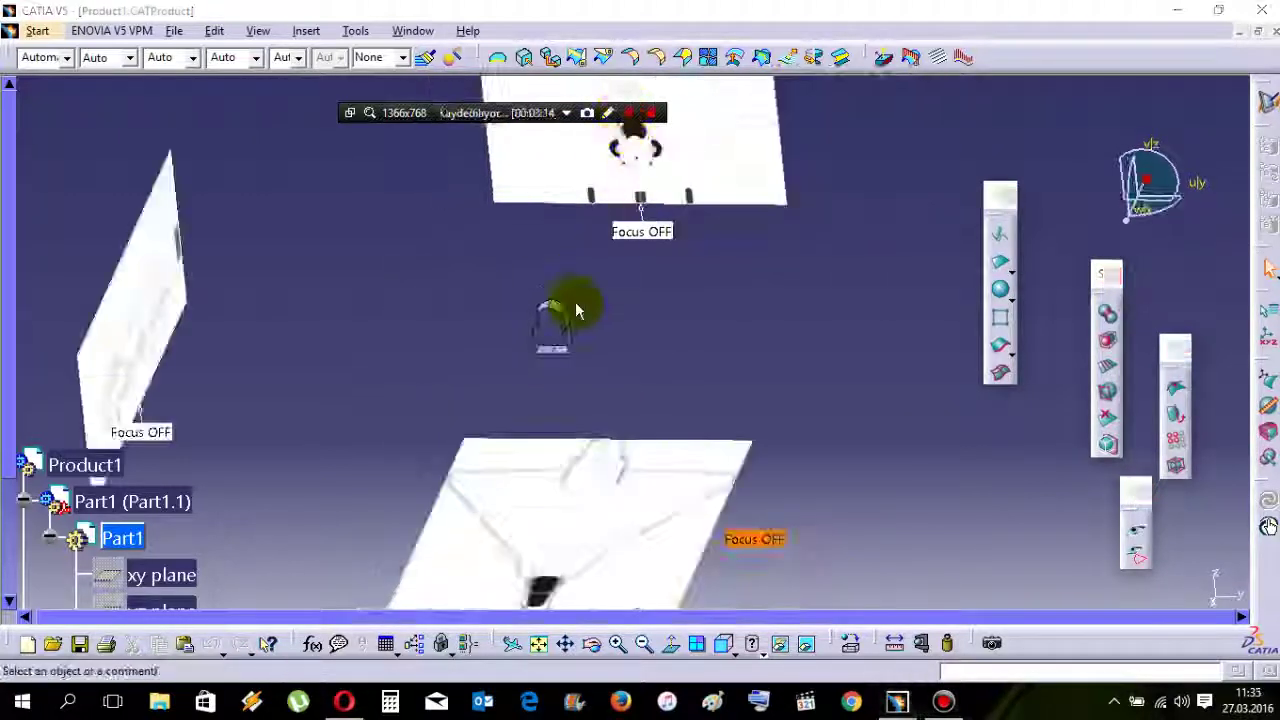
middle_drag(571, 306, 543, 364)
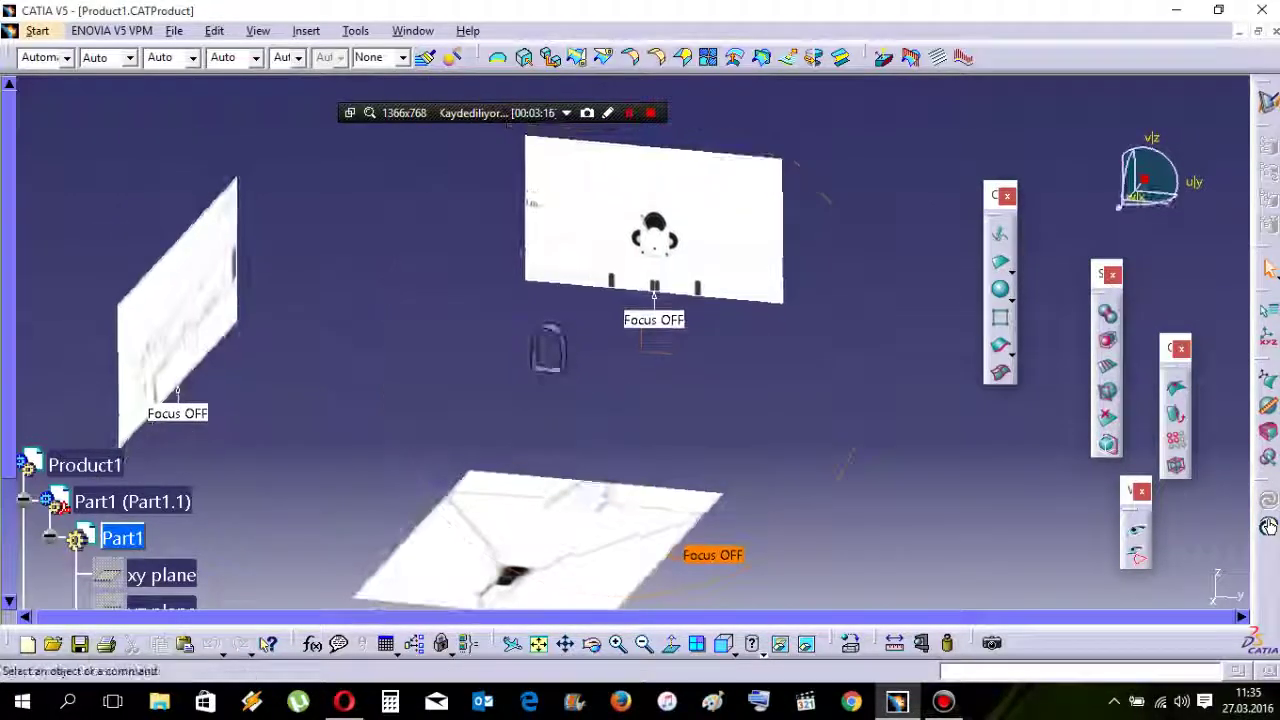
click(1146, 535)
click(398, 466)
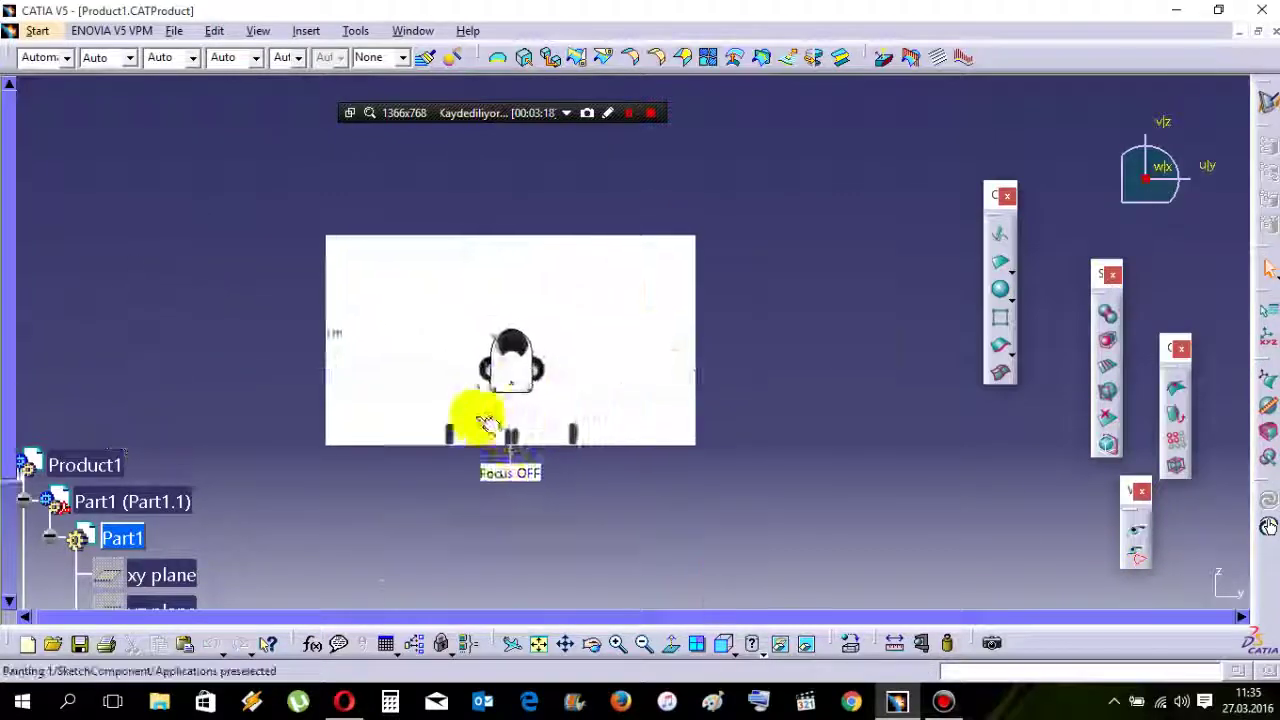
middle_drag(487, 424, 676, 440)
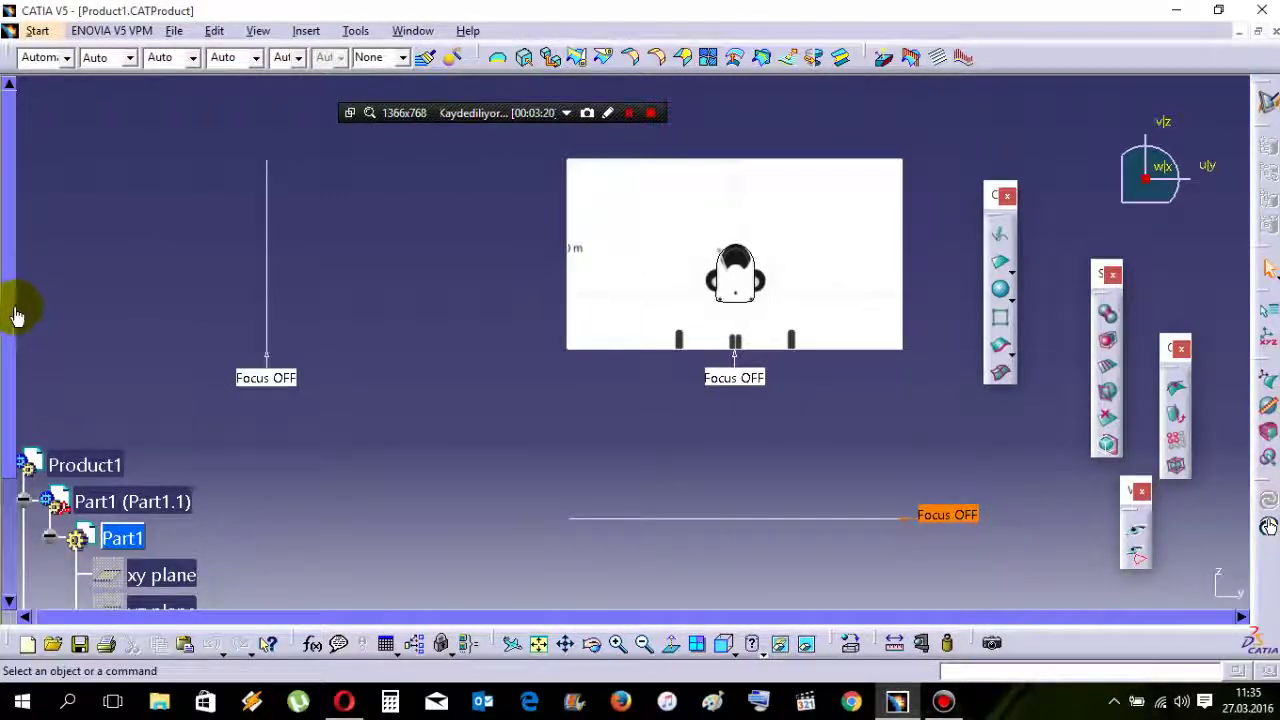
drag(14, 310, 16, 366)
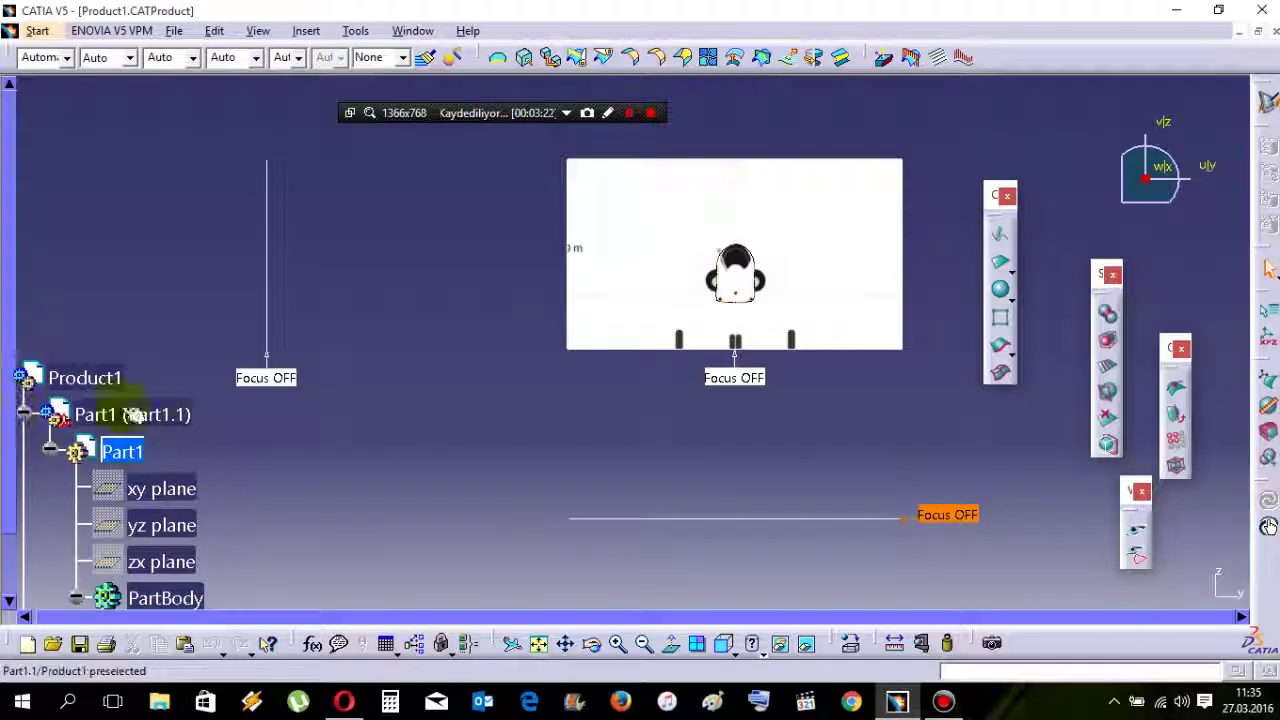
click(25, 412)
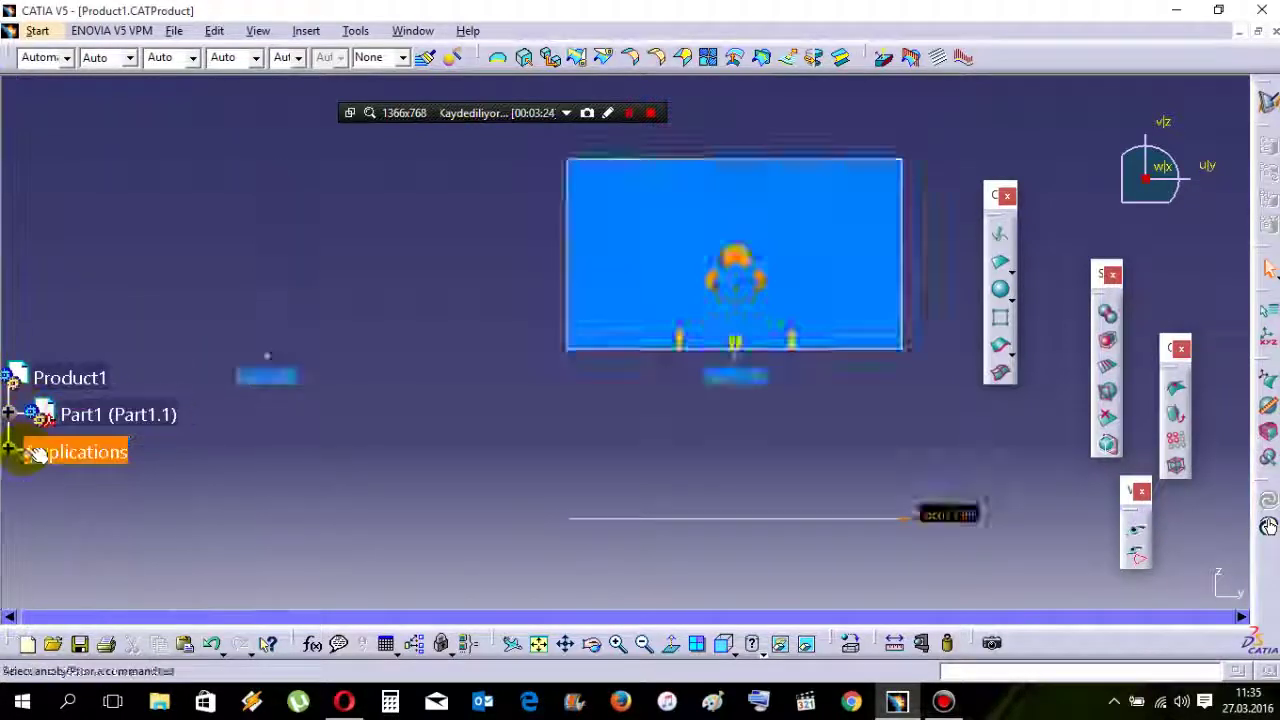
click(24, 451)
click(47, 490)
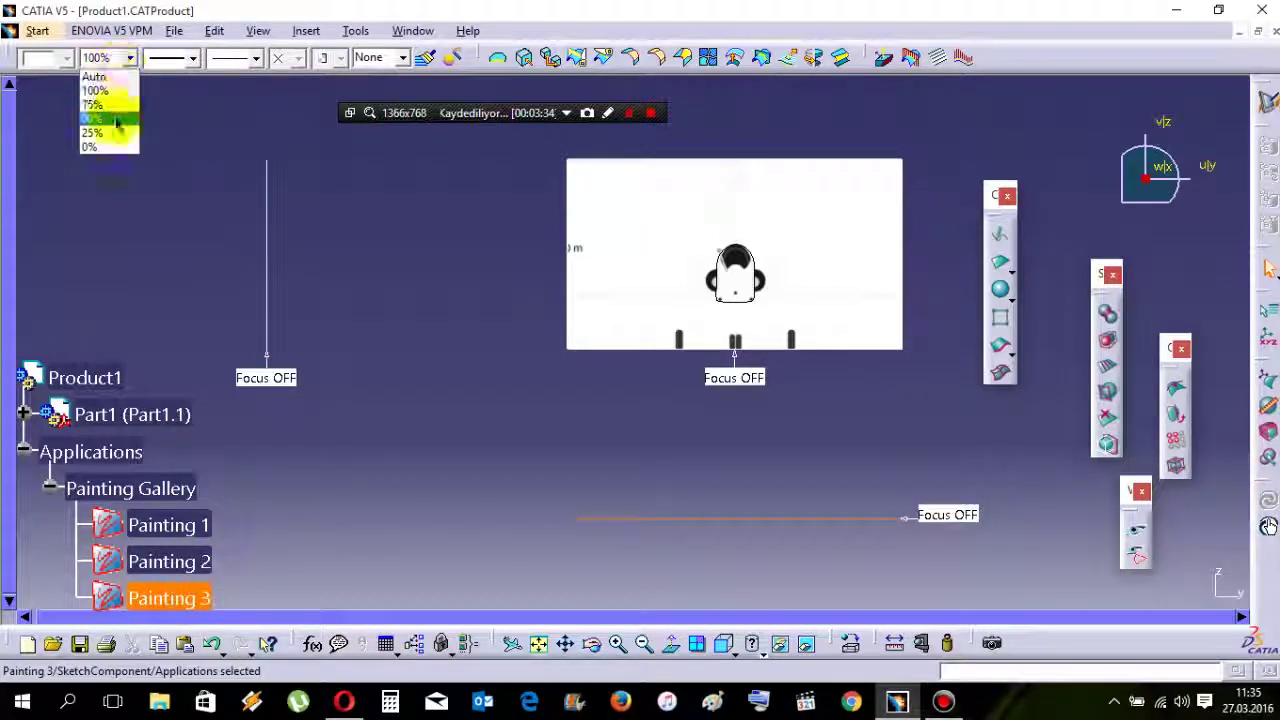
Try to open the properties of the Painting Gallery.
right_click(137, 489)
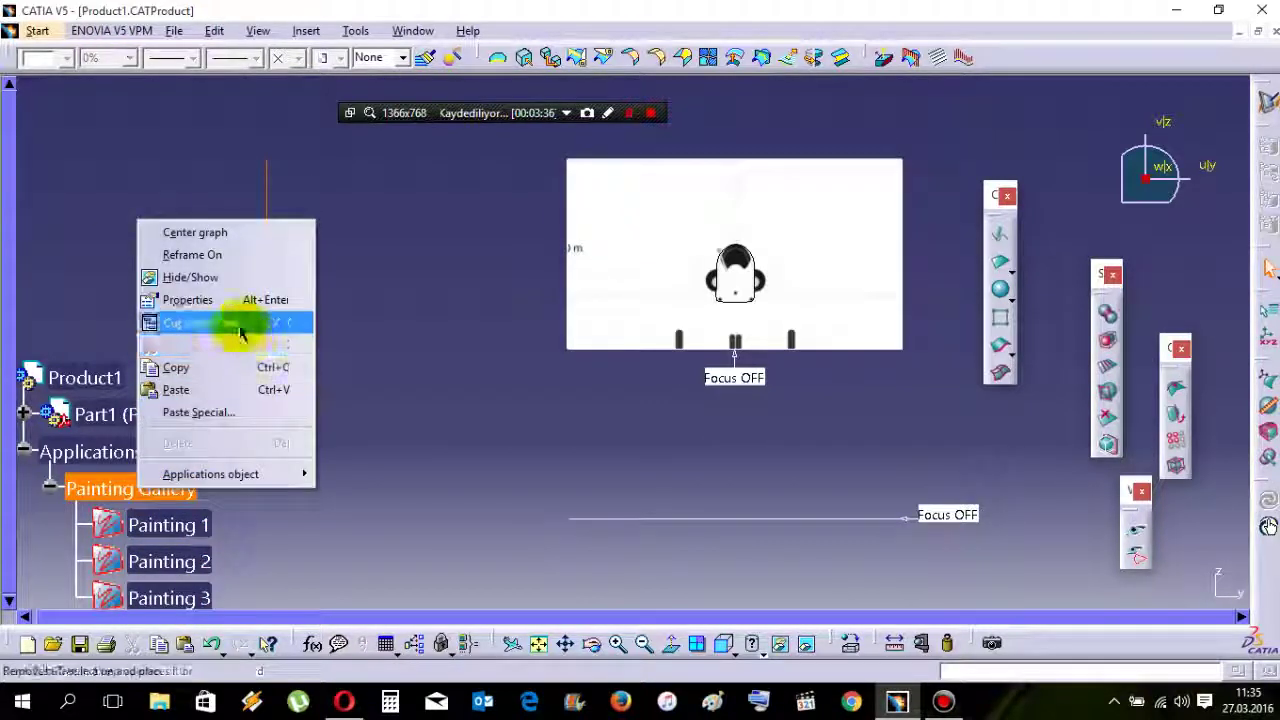
click(213, 302)
click(740, 392)
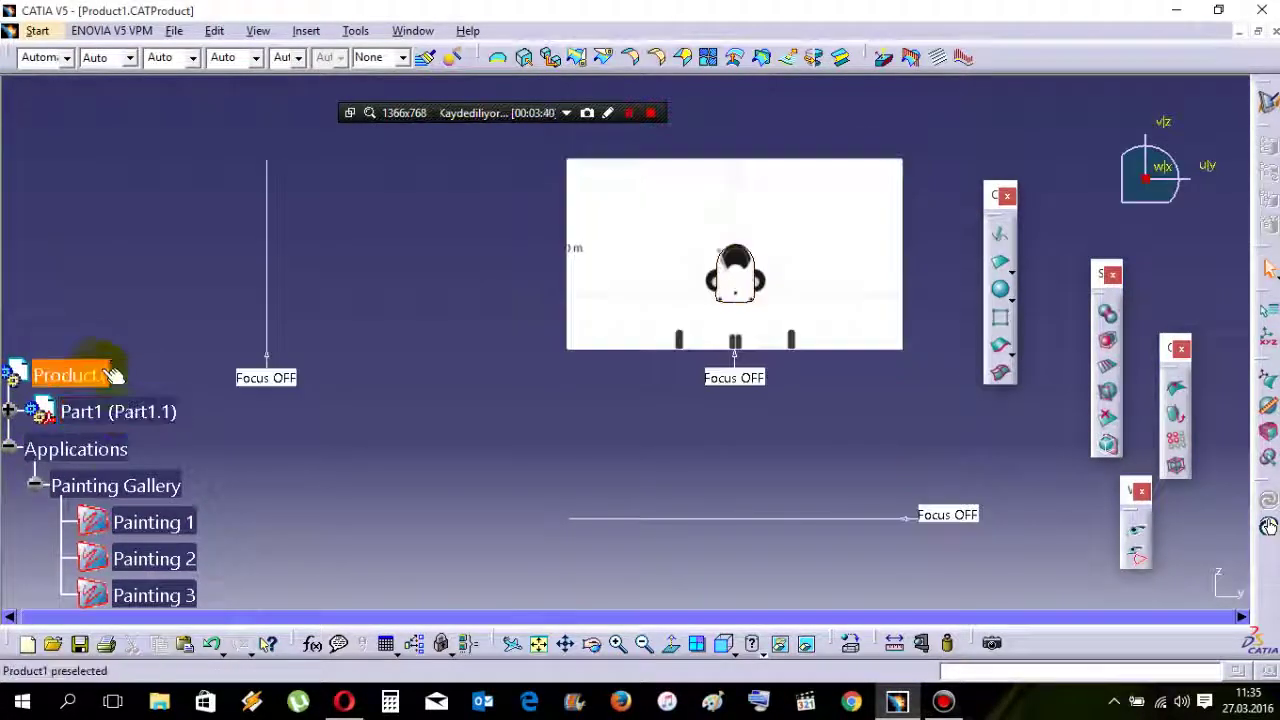
Reposition the specification tree so that the whole Painting Gallery branch is in view.
mouse_move(107, 366)
middle_down()
mouse_move(131, 249)
mouse_move(133, 489)
middle_up()
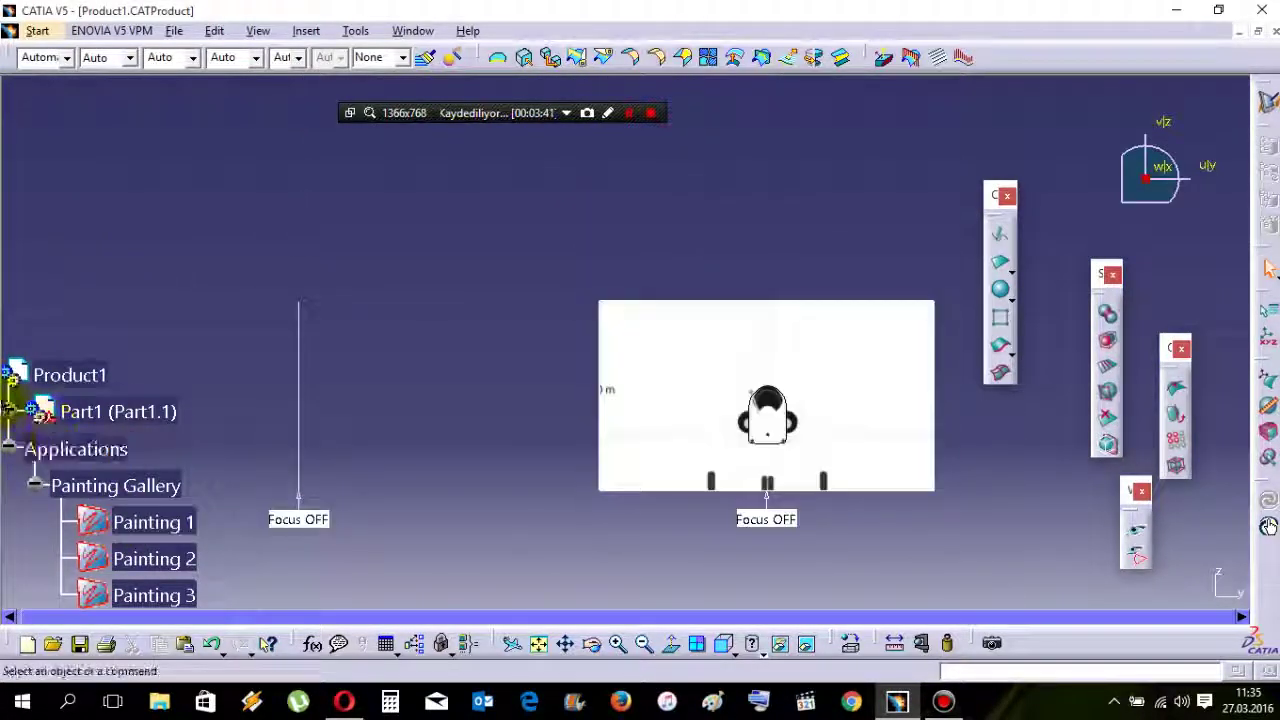
click(14, 408)
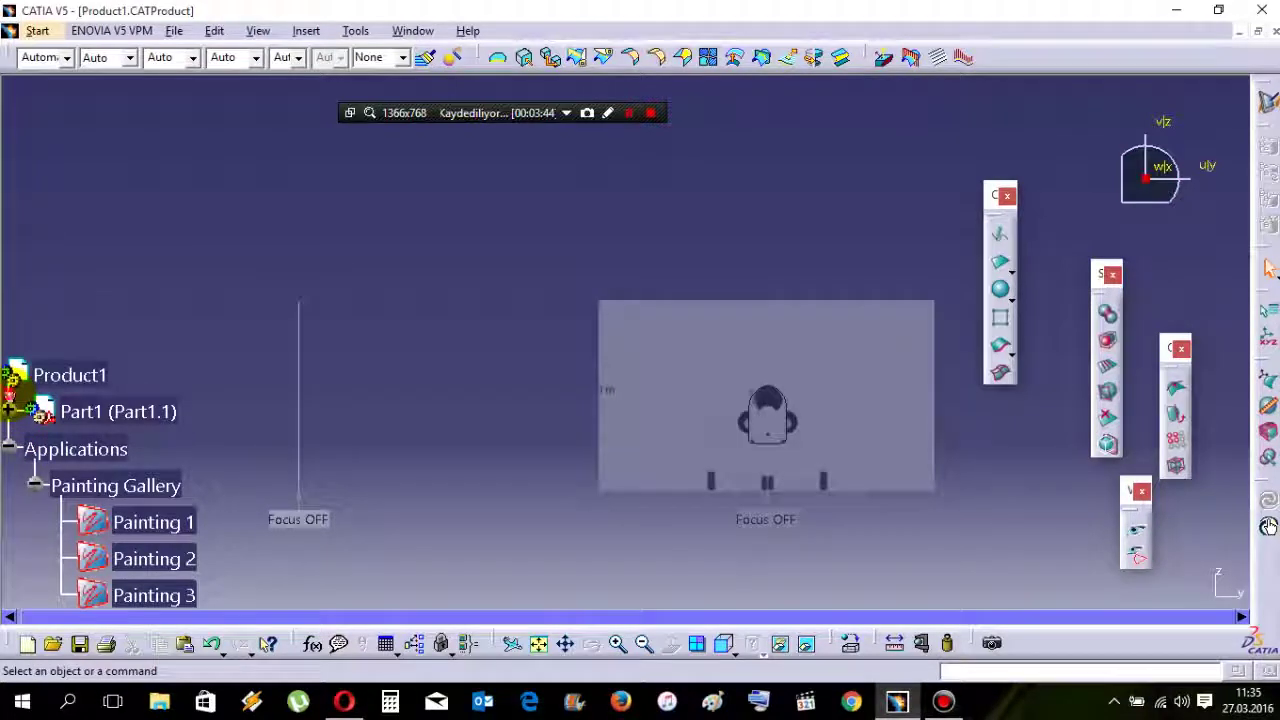
drag(9, 397, 23, 154)
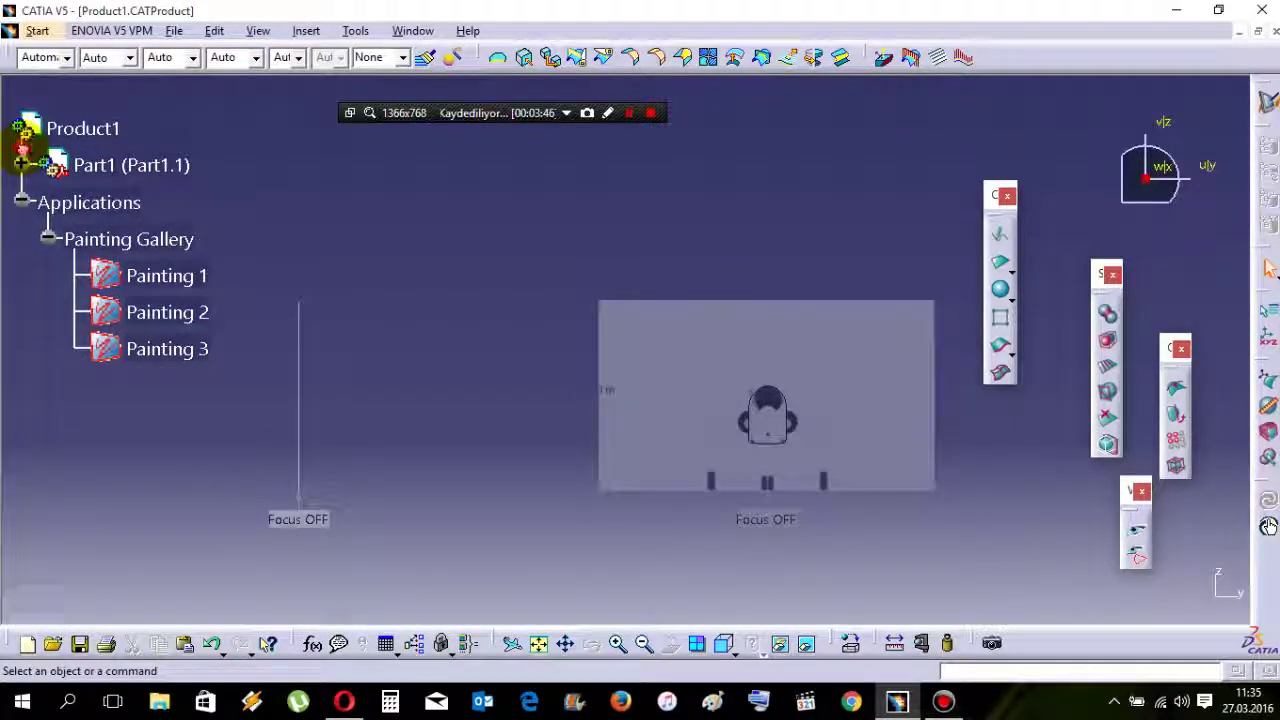
click(22, 150)
Try once more to open the Painting Gallery's properties.
click(180, 240)
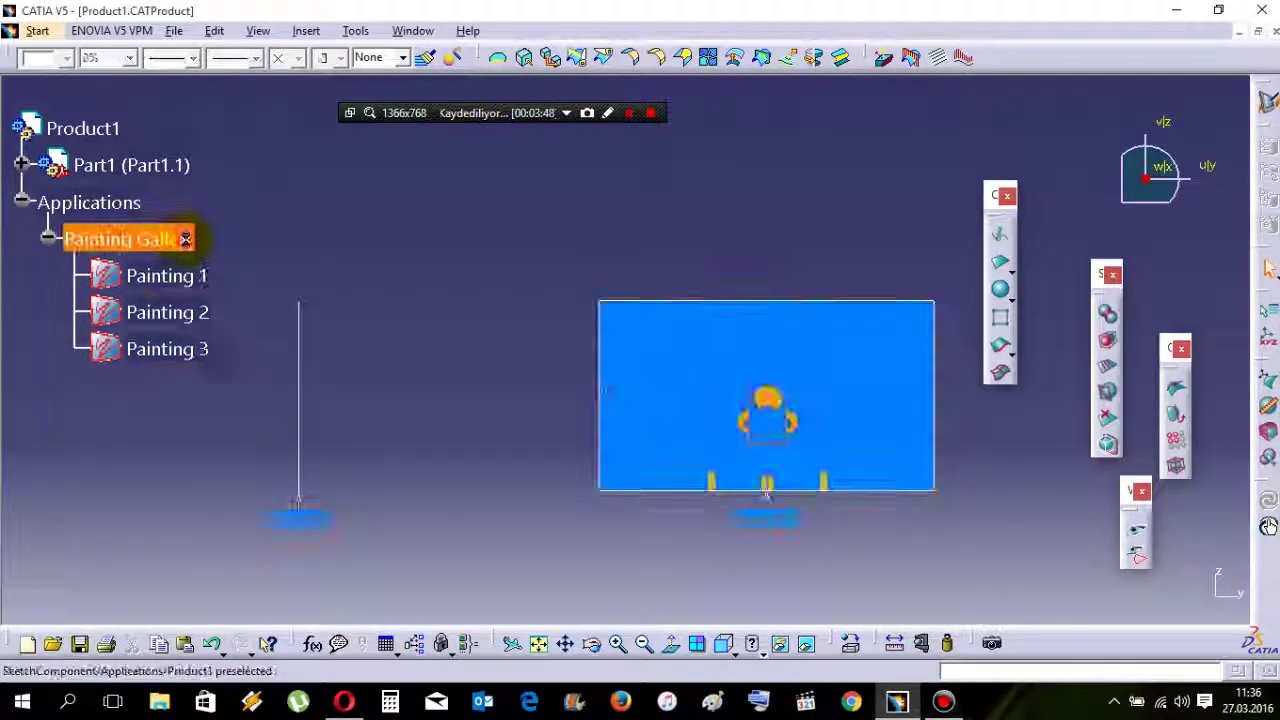
right_click(192, 240)
click(222, 318)
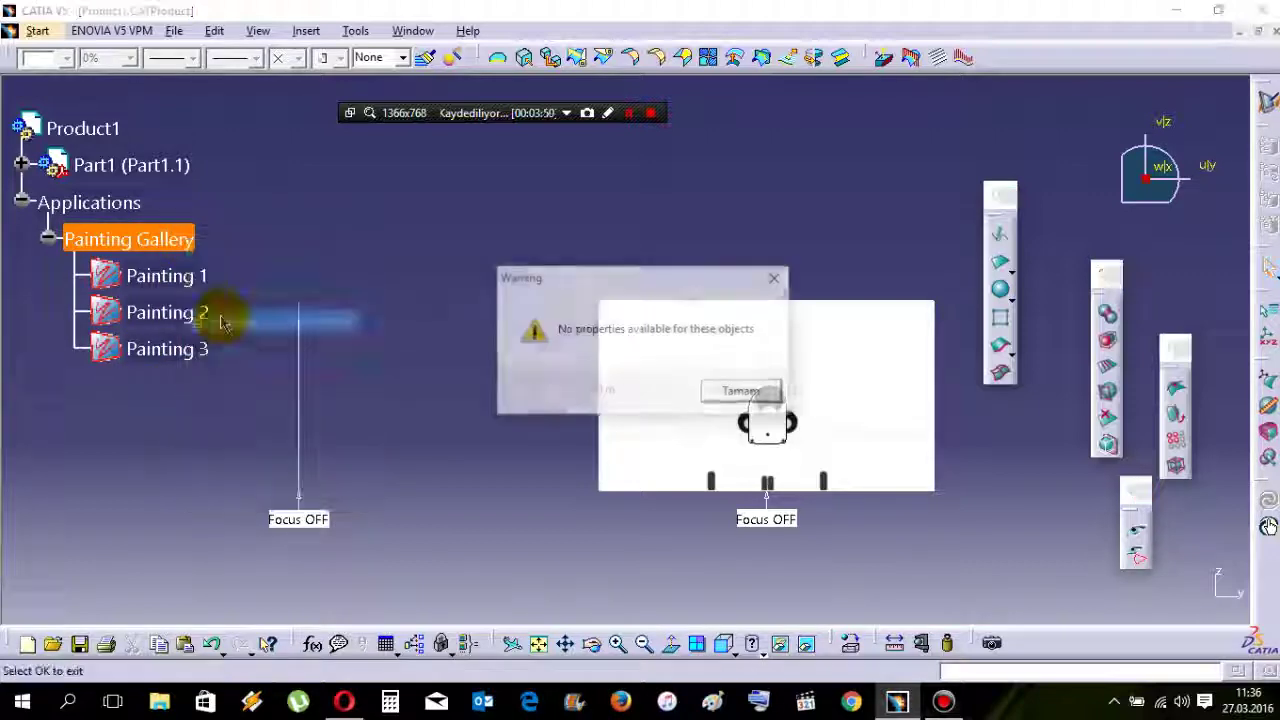
click(742, 402)
Reopen the subdivision surface in the front view and set its manipulation mode to Translation.
middle_drag(766, 314, 716, 422)
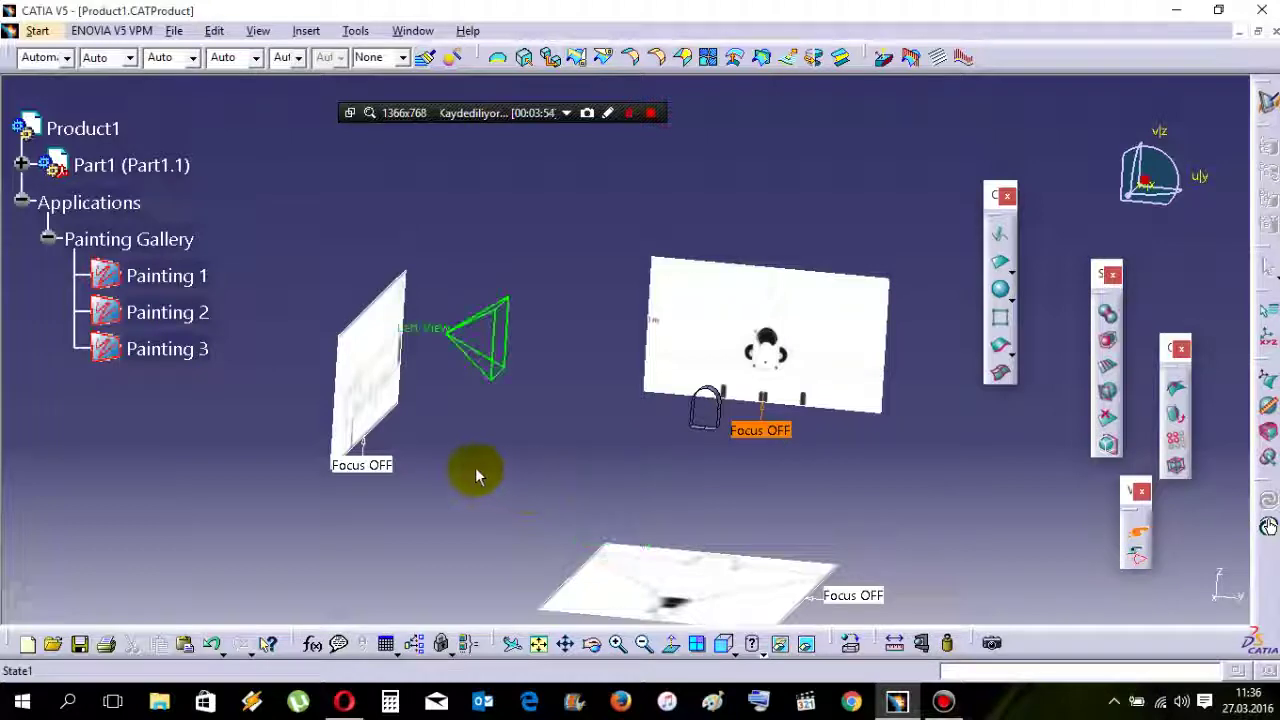
mouse_move(490, 446)
middle_down()
mouse_move(523, 460)
mouse_move(503, 460)
middle_up()
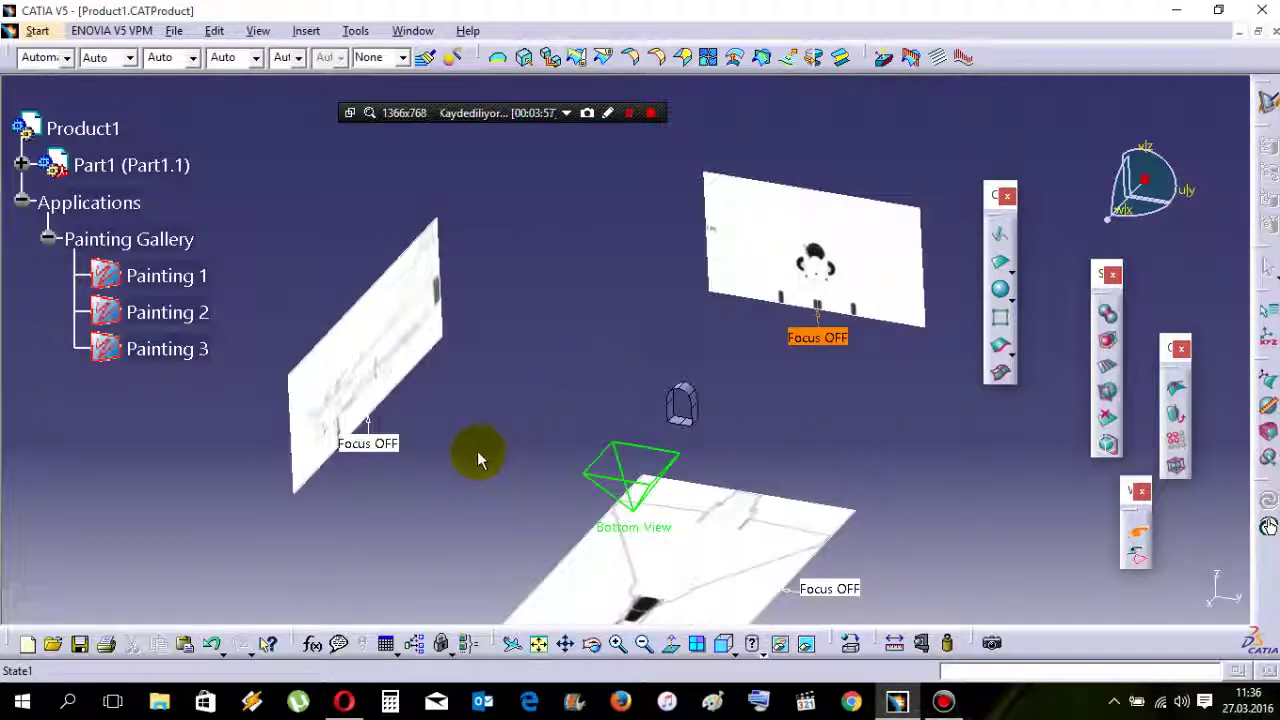
click(415, 467)
mouse_move(750, 434)
middle_down()
mouse_move(740, 443)
mouse_move(660, 346)
mouse_move(657, 220)
mouse_move(677, 508)
middle_up()
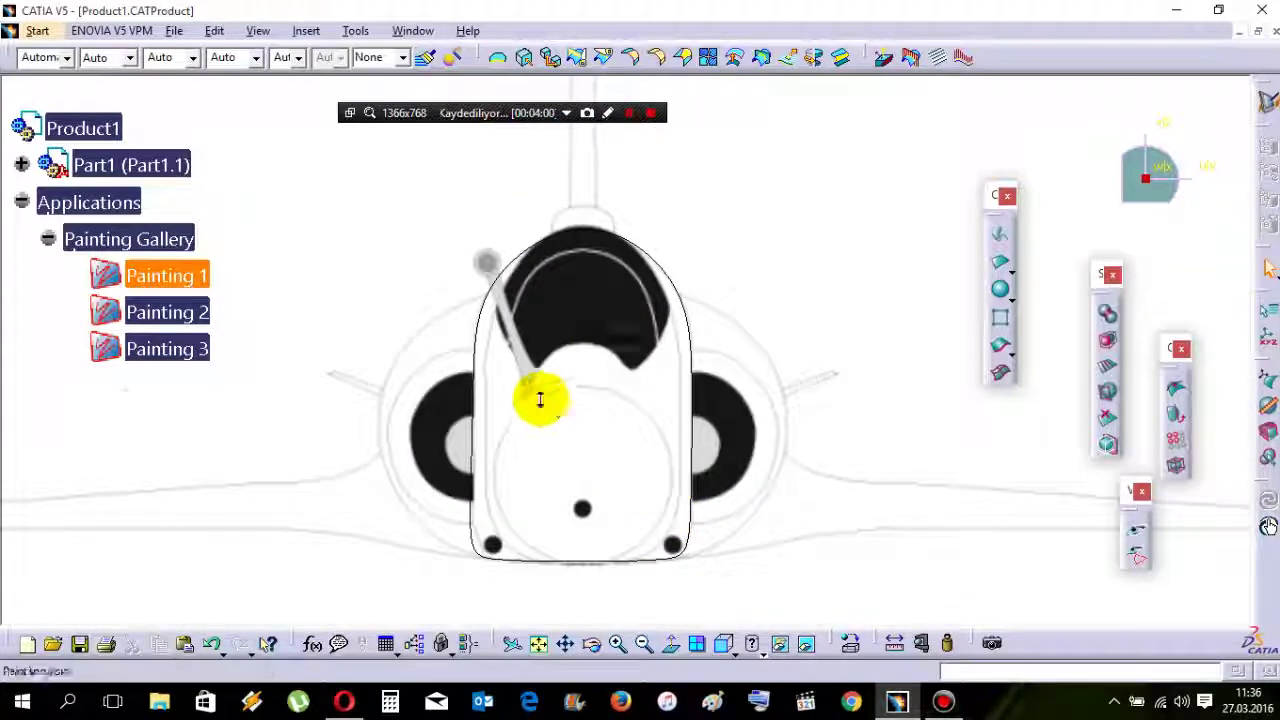
middle_drag(540, 399, 522, 310)
mouse_move(522, 310)
middle_down()
mouse_move(603, 400)
mouse_move(540, 362)
mouse_move(543, 402)
middle_up()
double_click(461, 350)
right_click(470, 305)
click(494, 350)
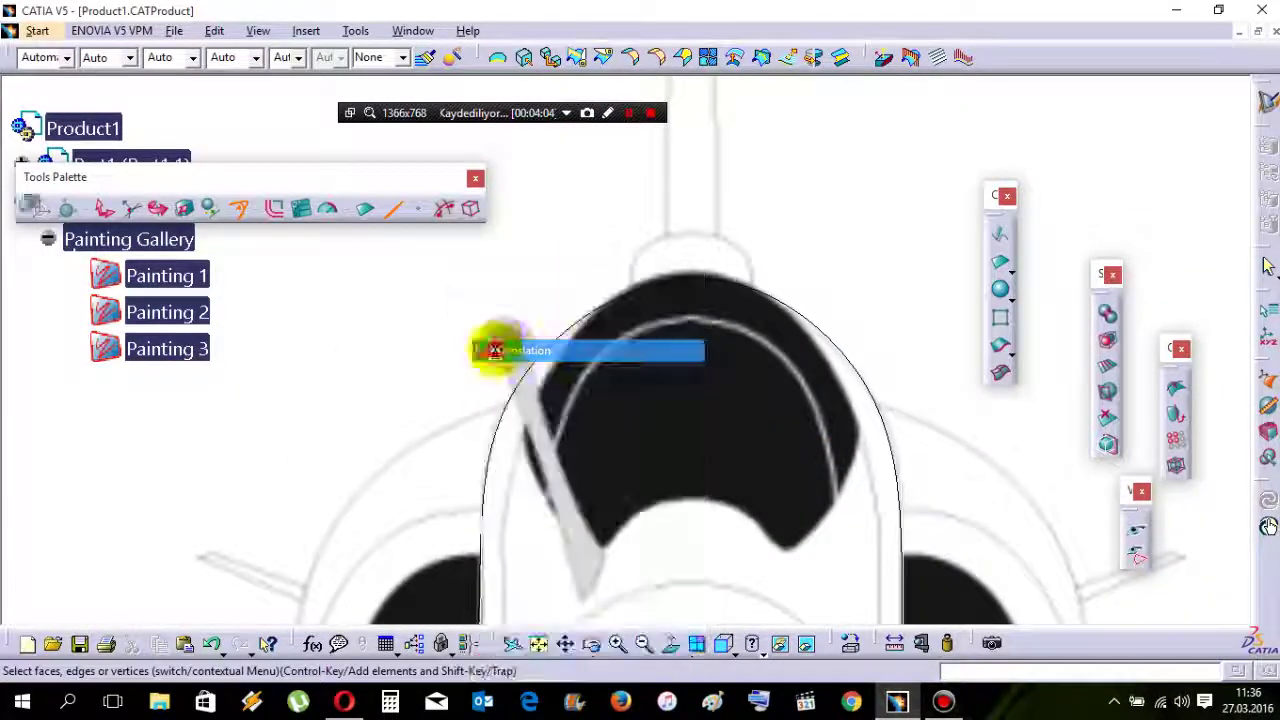
Select edges beside the canopy and check the section's lower contour against the front-view blueprint, ending the surface edit.
right_click(470, 299)
click(511, 613)
drag(437, 357, 525, 378)
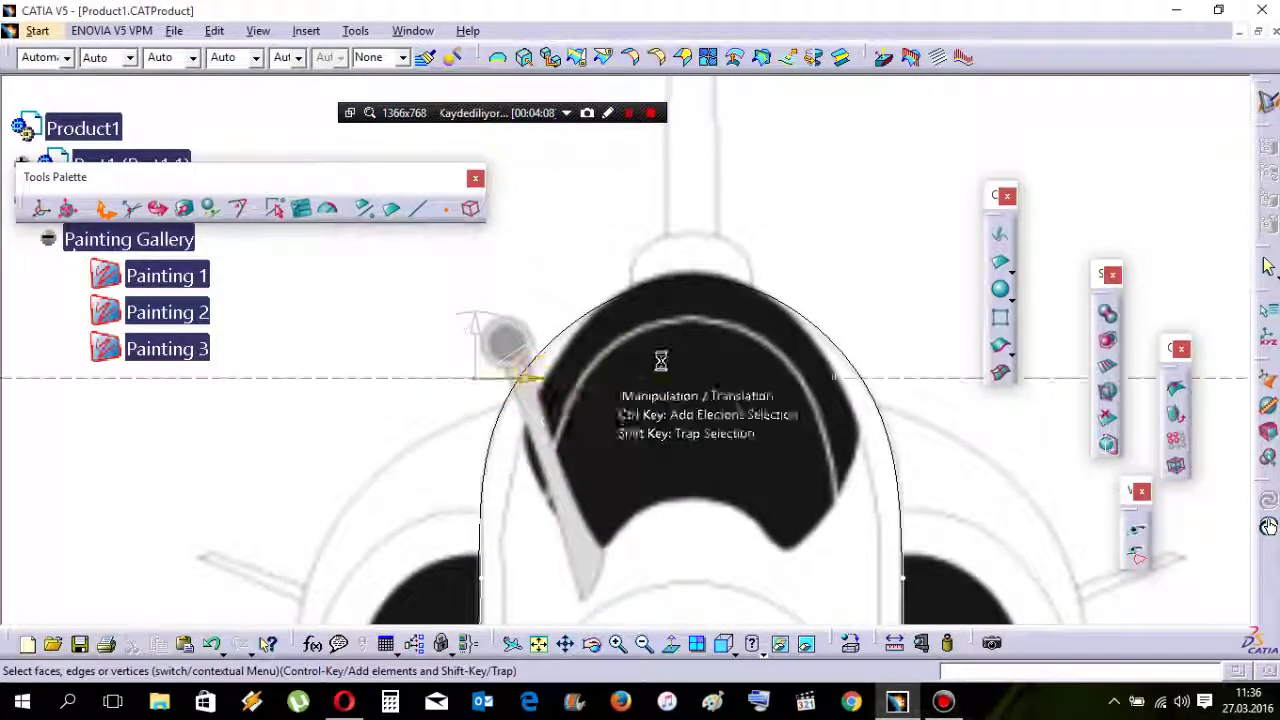
middle_drag(660, 360, 635, 328)
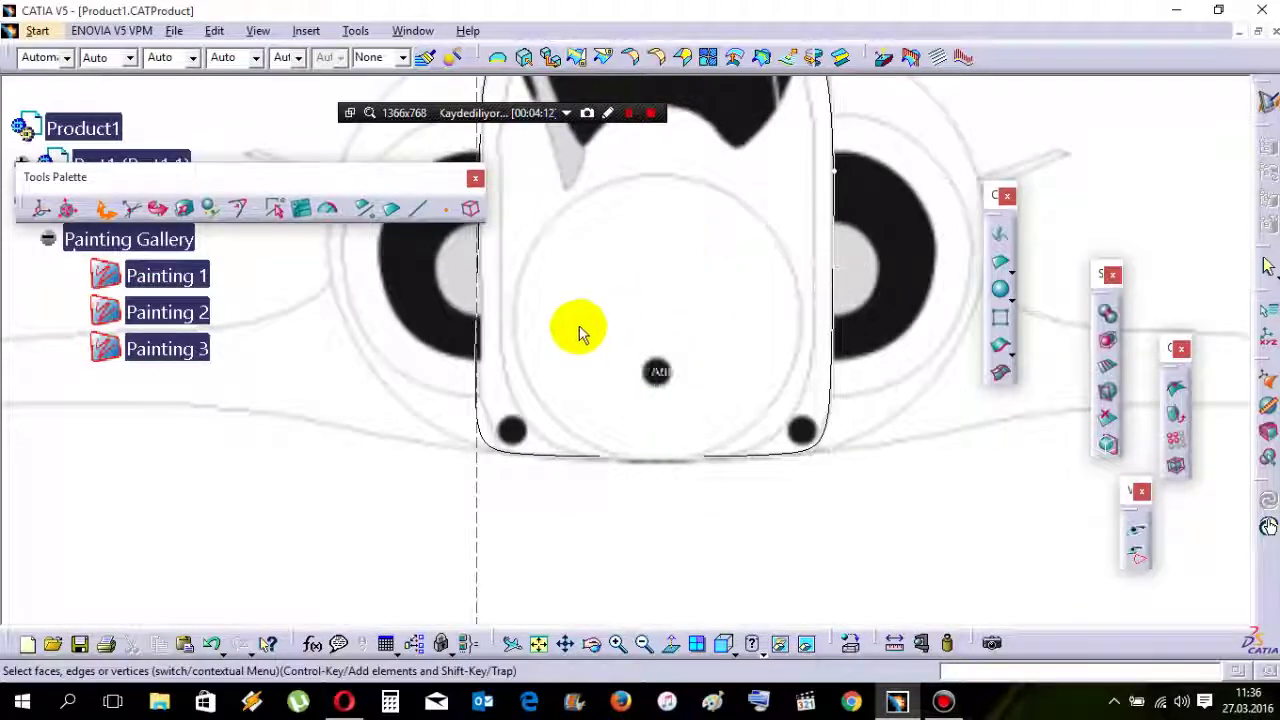
middle_drag(586, 278, 660, 484)
key(Escape)
middle_drag(646, 386, 711, 485)
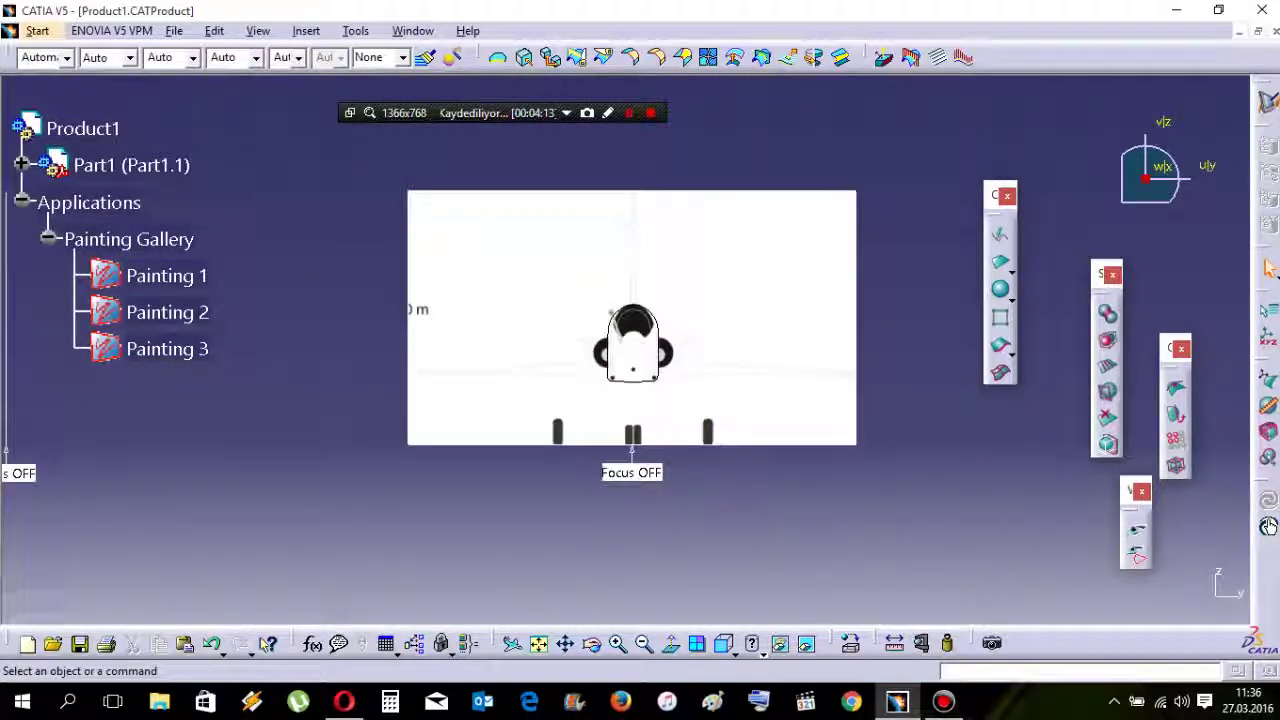
Translate the whole fuselage section, with all elements selected, forward to the cockpit on the side-view blueprint.
click(953, 476)
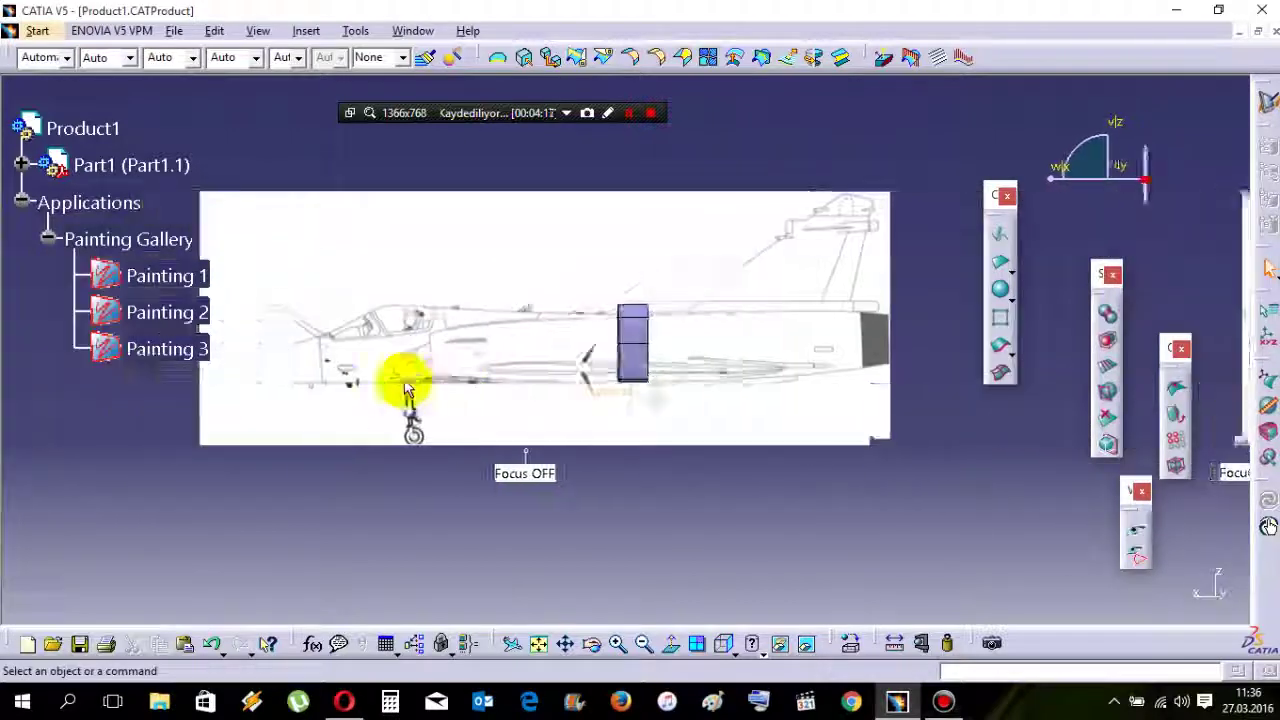
double_click(646, 334)
middle_drag(628, 370, 723, 432)
right_click(640, 308)
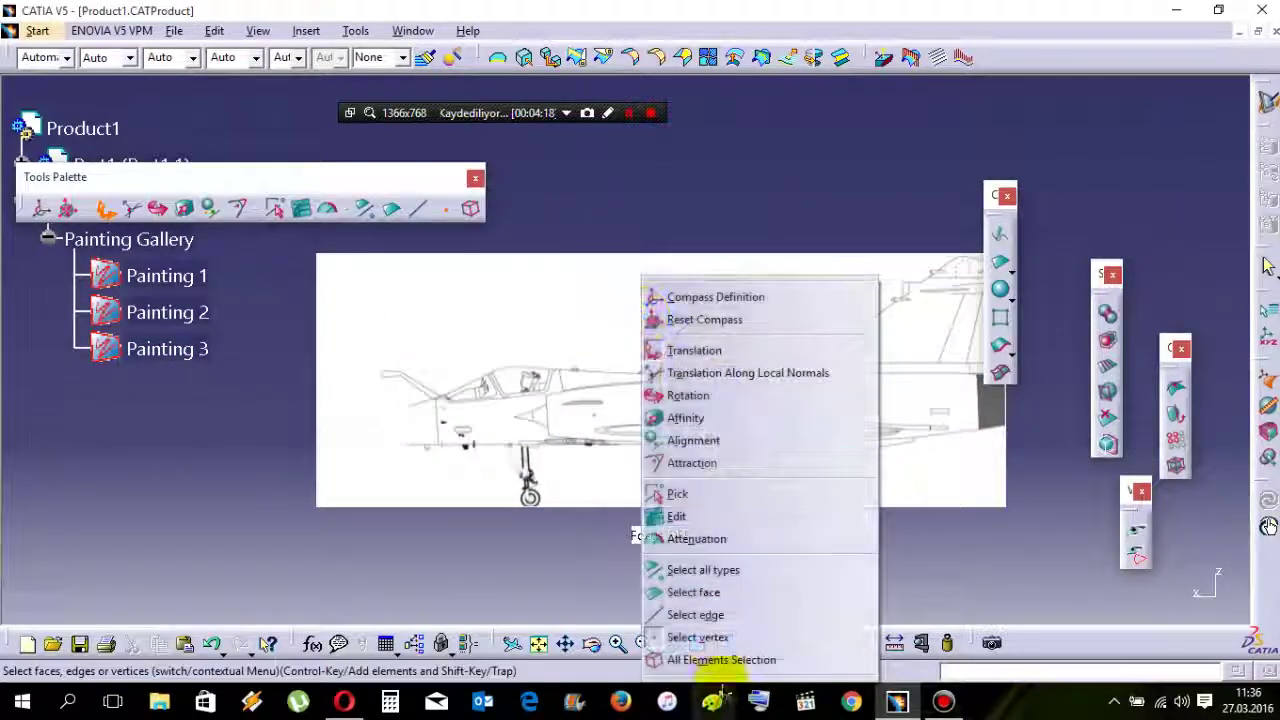
click(716, 662)
right_click(683, 303)
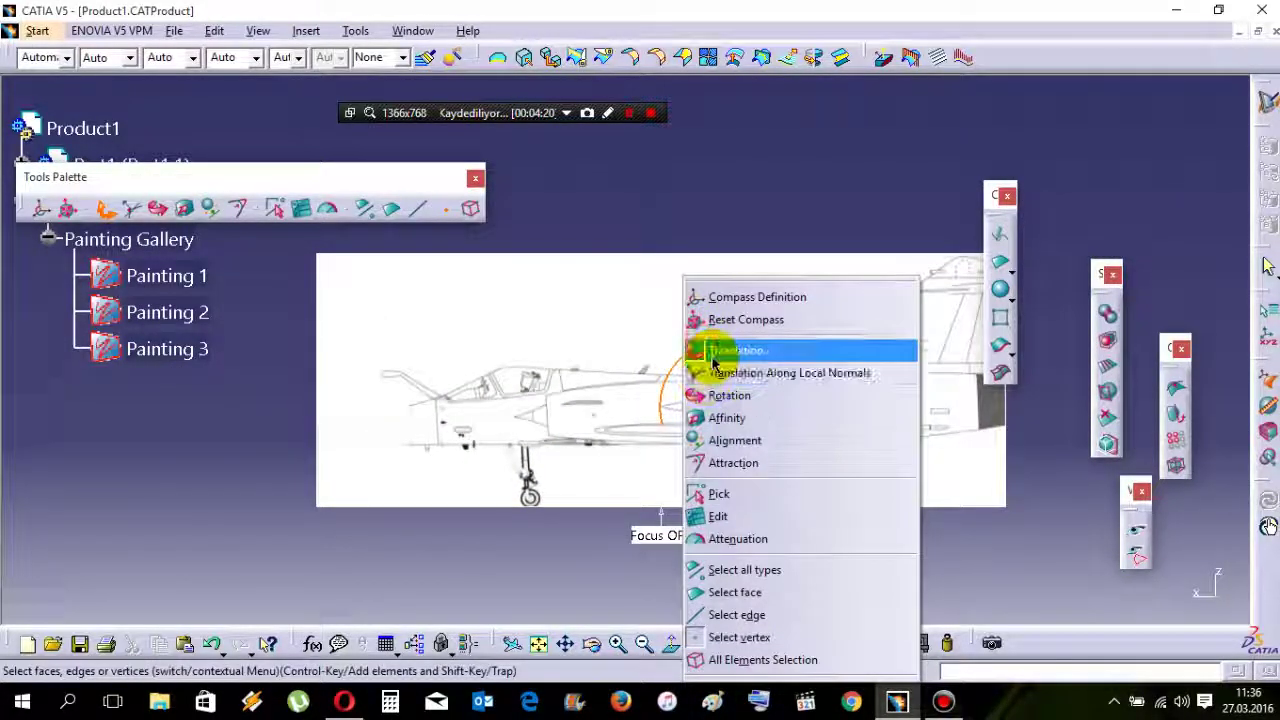
click(712, 358)
middle_drag(640, 415, 726, 412)
drag(794, 461, 463, 472)
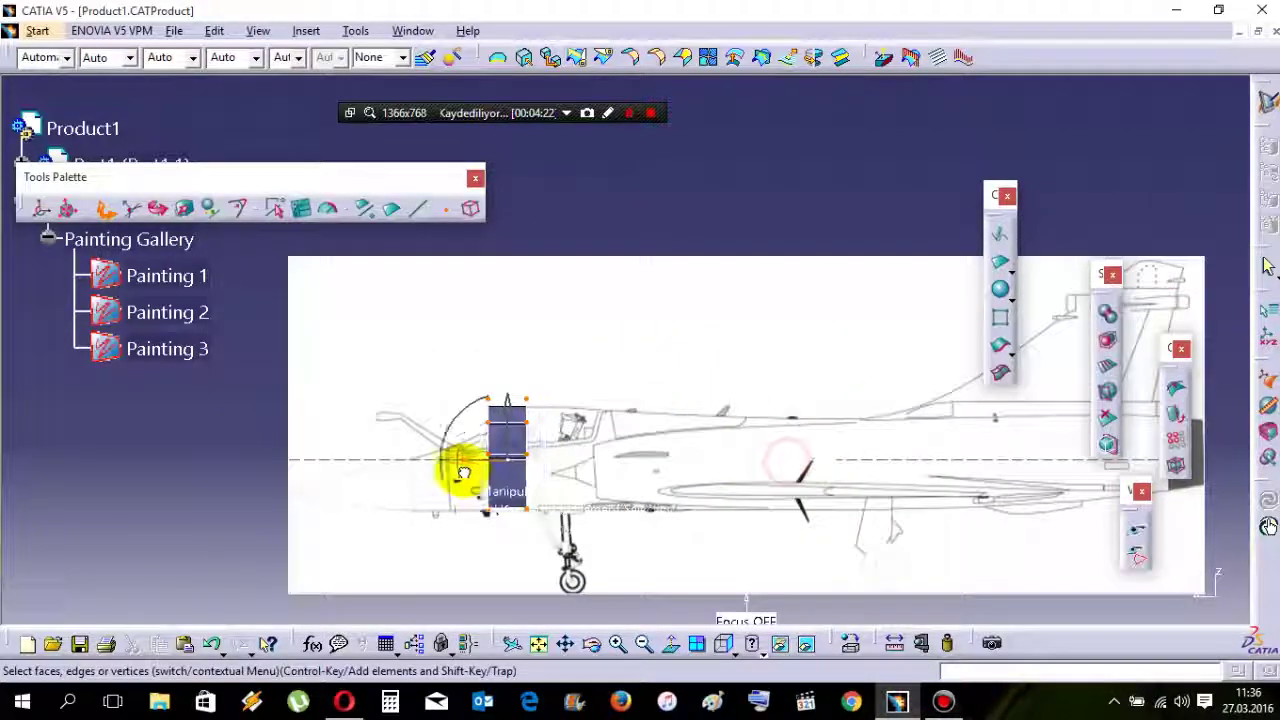
Trap-select the section's bottom vertices and move them vertically about 5.7 mm onto the blueprint's lower fuselage line.
middle_drag(635, 523, 734, 386)
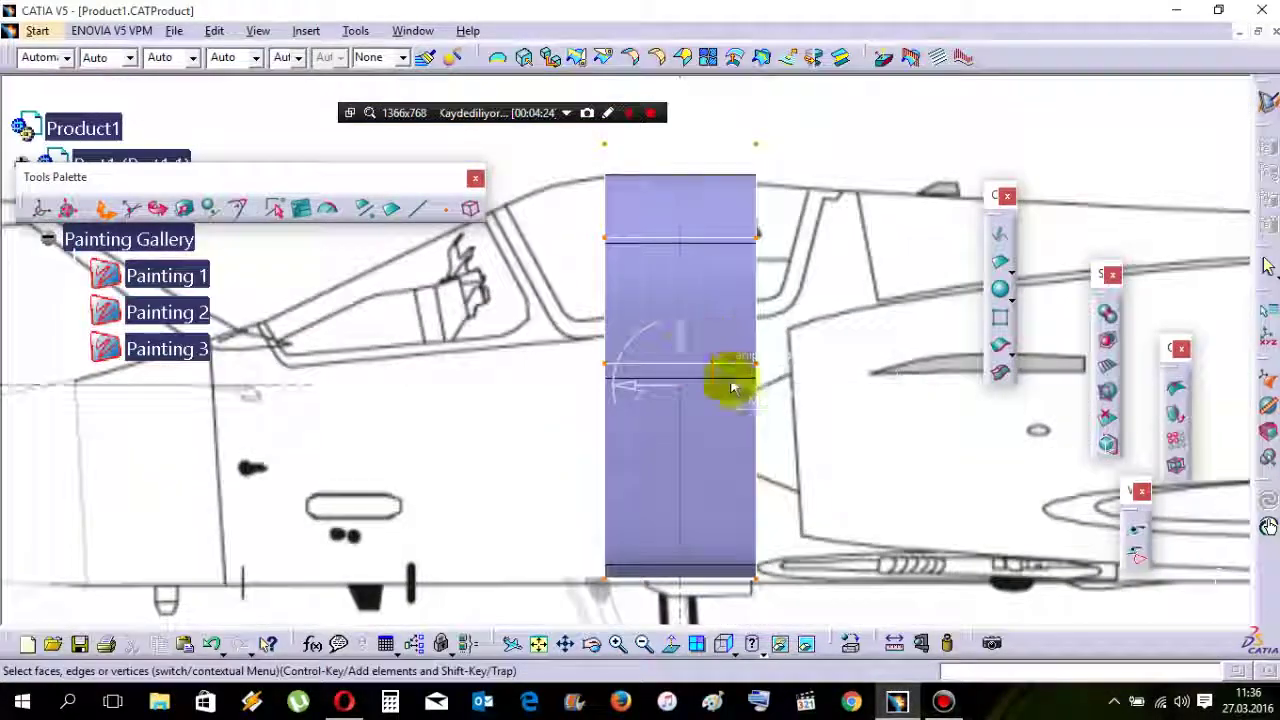
middle_drag(768, 493, 728, 403)
drag(516, 476, 840, 552)
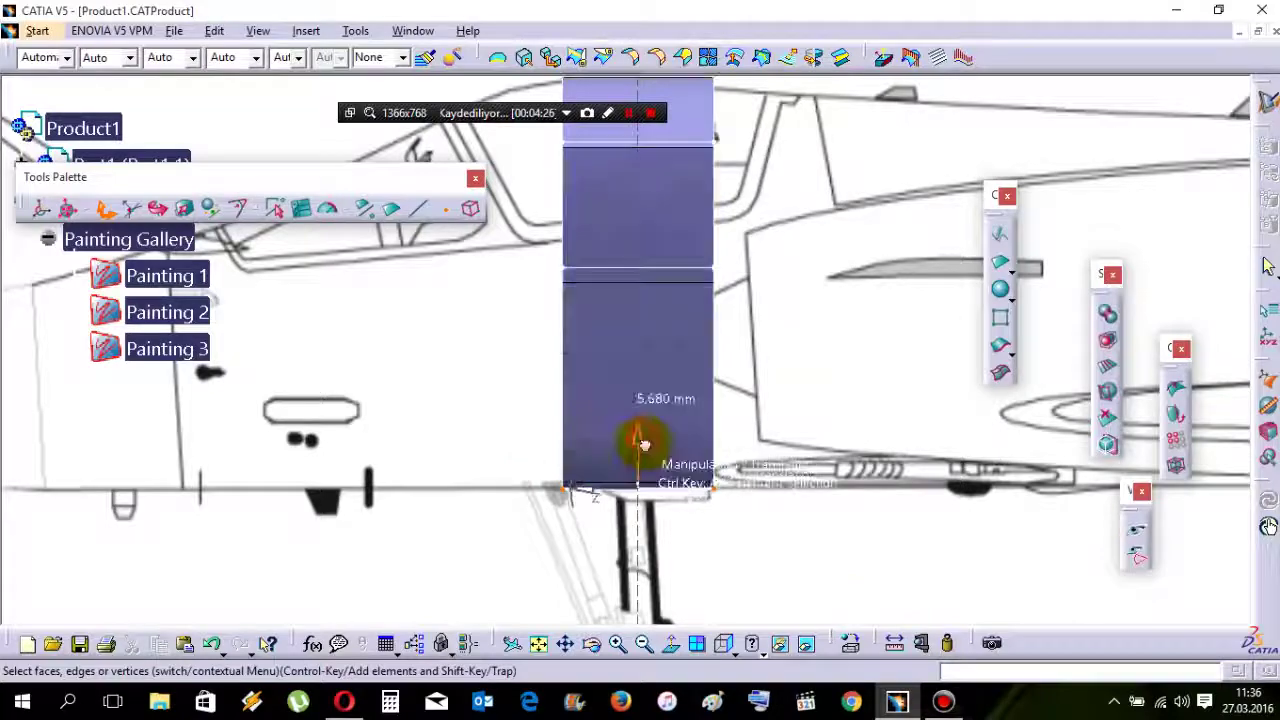
middle_drag(737, 272, 730, 379)
middle_drag(749, 320, 638, 493)
key(Escape)
click(630, 510)
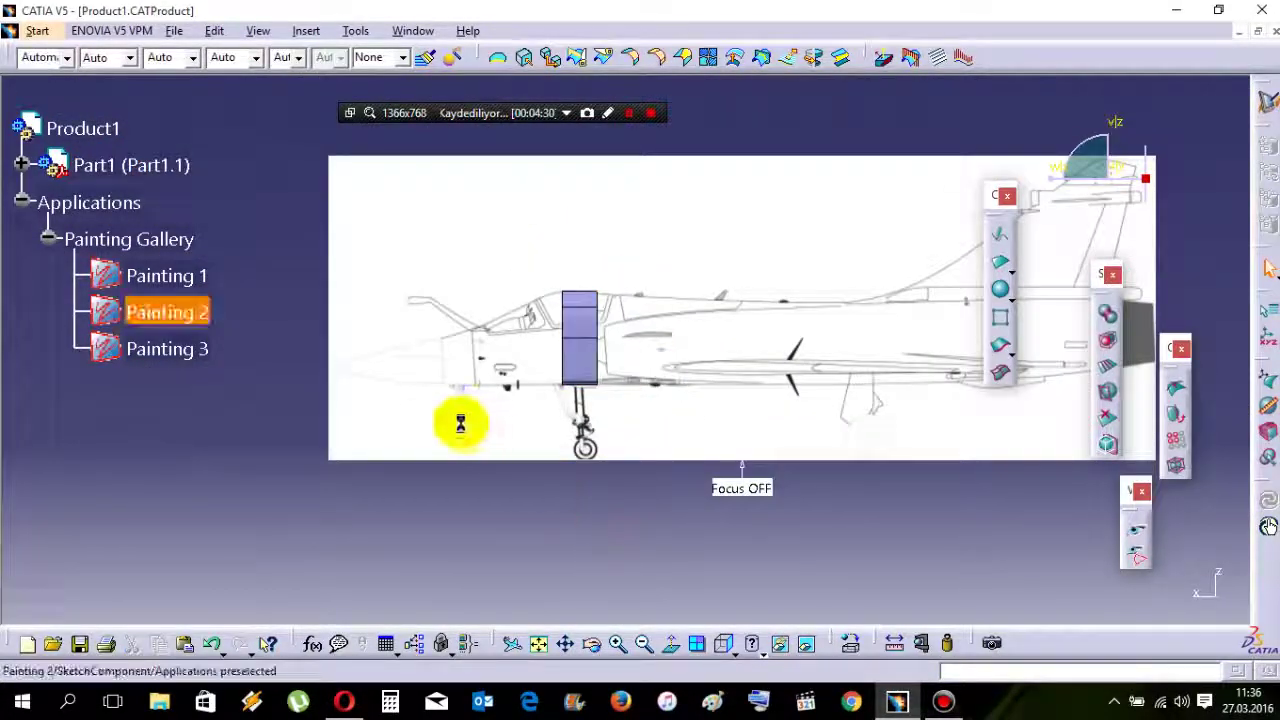
Try a Revolve surface for the nose cone, tracing its profile along the top-view outline from the tip and applying it.
mouse_move(540, 427)
middle_down()
mouse_move(557, 400)
mouse_move(680, 377)
middle_up()
middle_drag(643, 328, 638, 358)
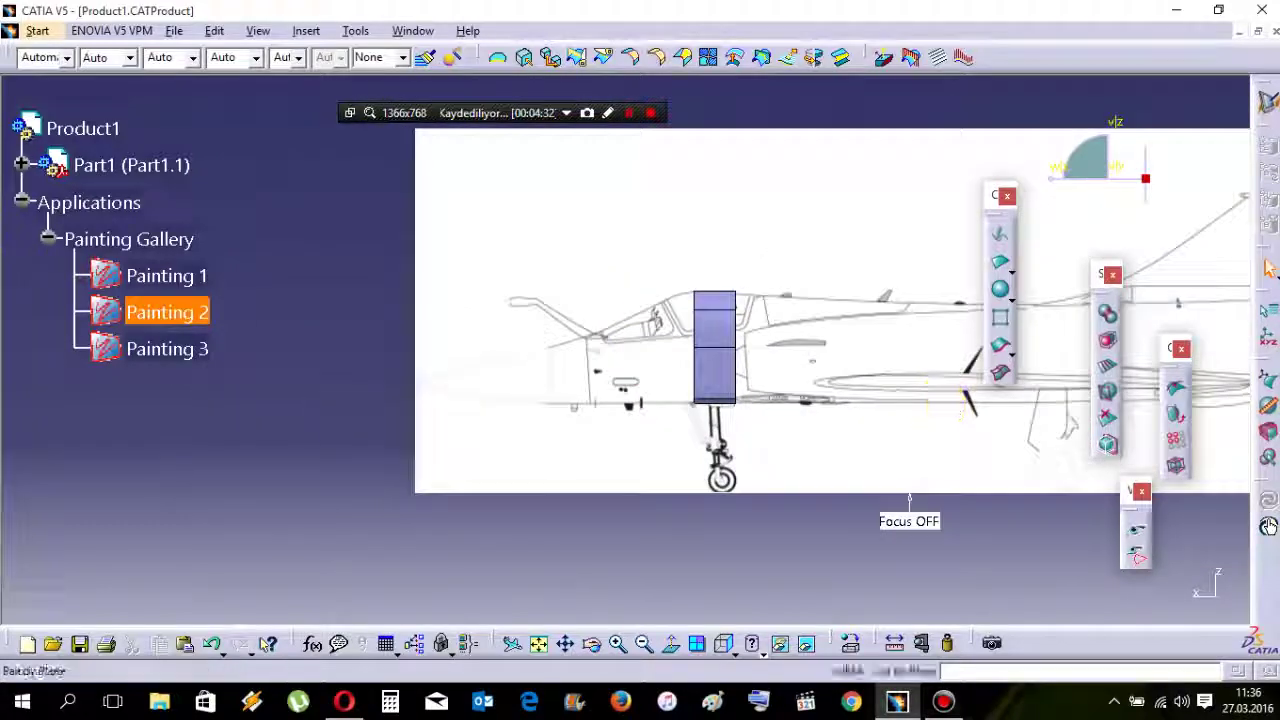
click(598, 223)
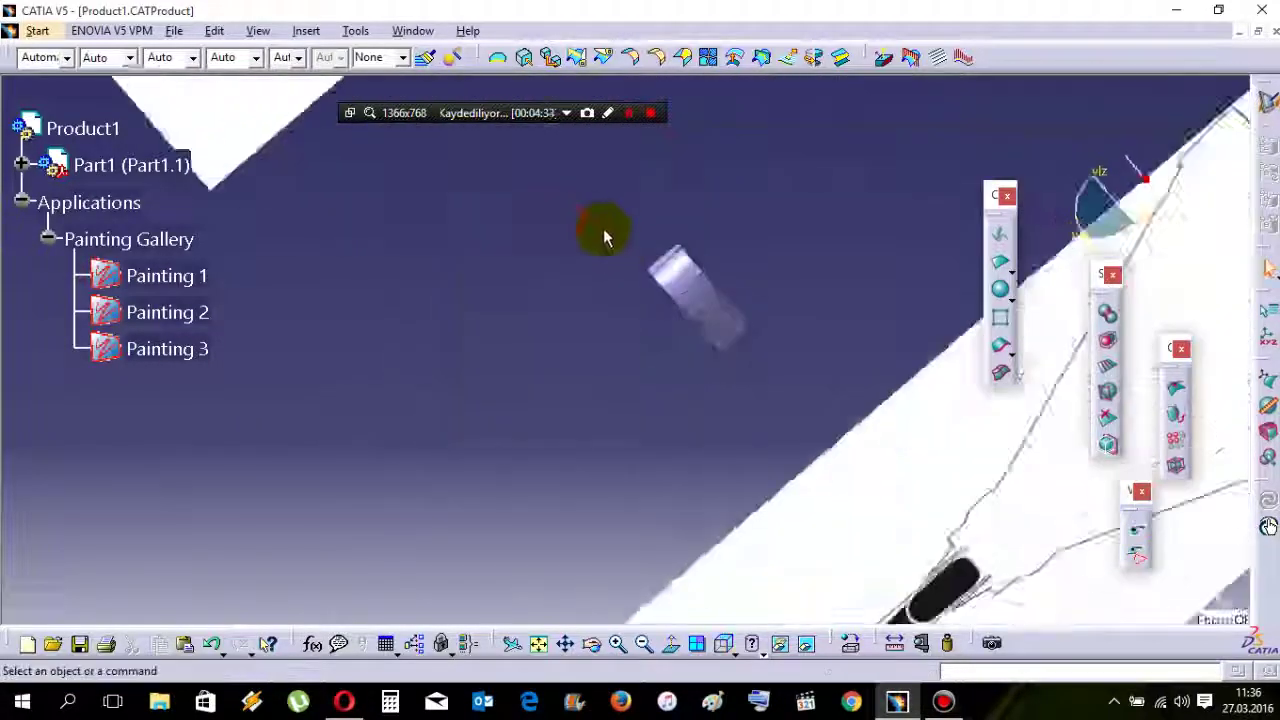
middle_drag(686, 580, 660, 393)
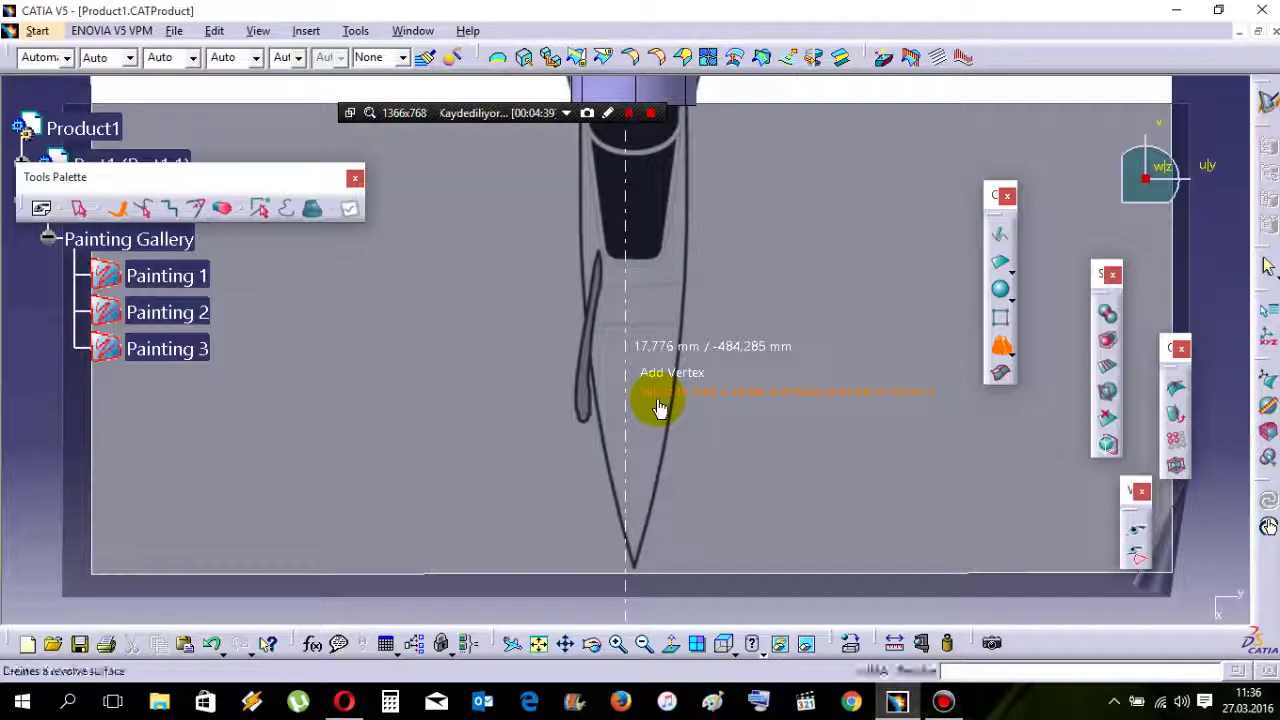
middle_drag(660, 408, 657, 374)
middle_drag(642, 505, 670, 345)
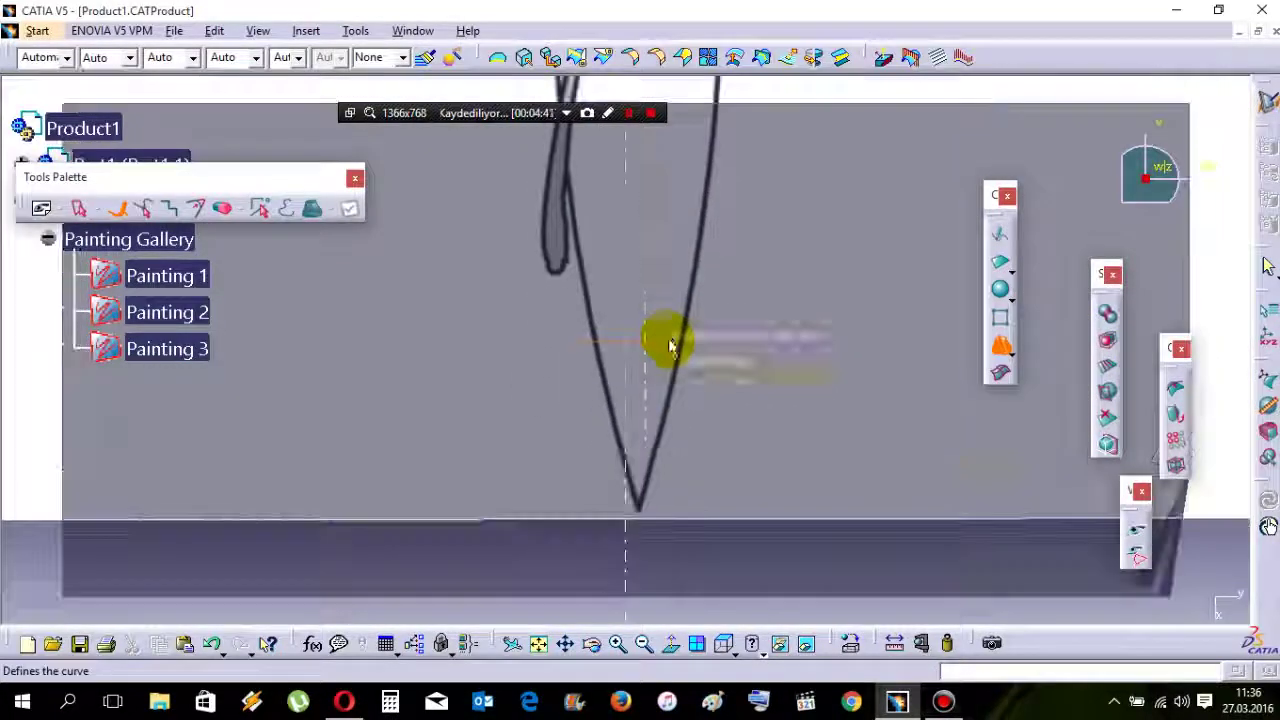
middle_drag(686, 416, 671, 415)
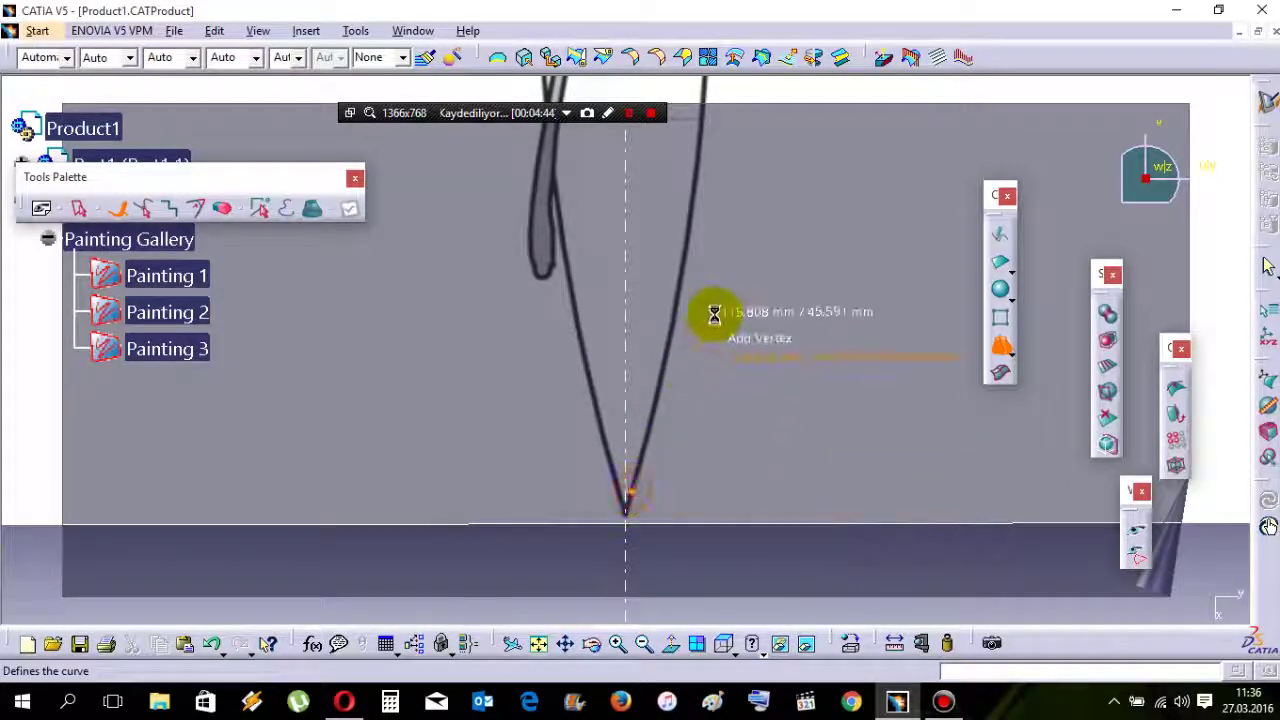
middle_drag(714, 315, 701, 372)
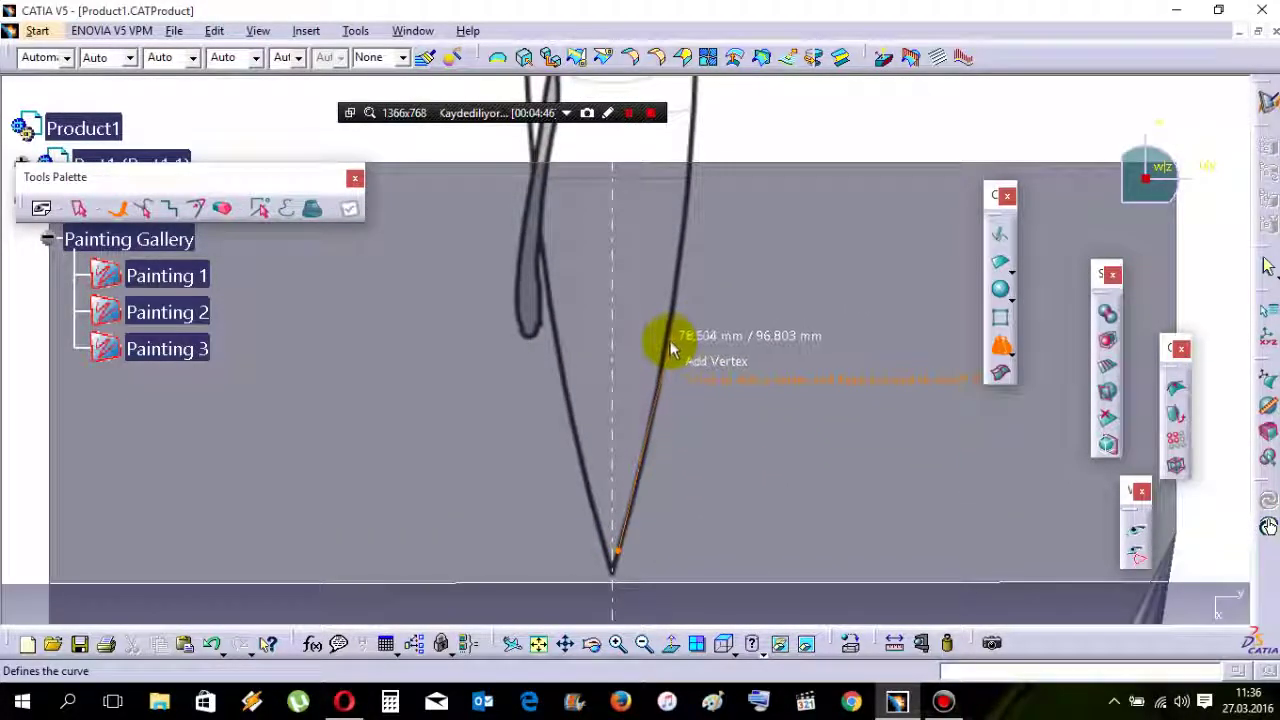
click(657, 398)
middle_drag(703, 234, 691, 345)
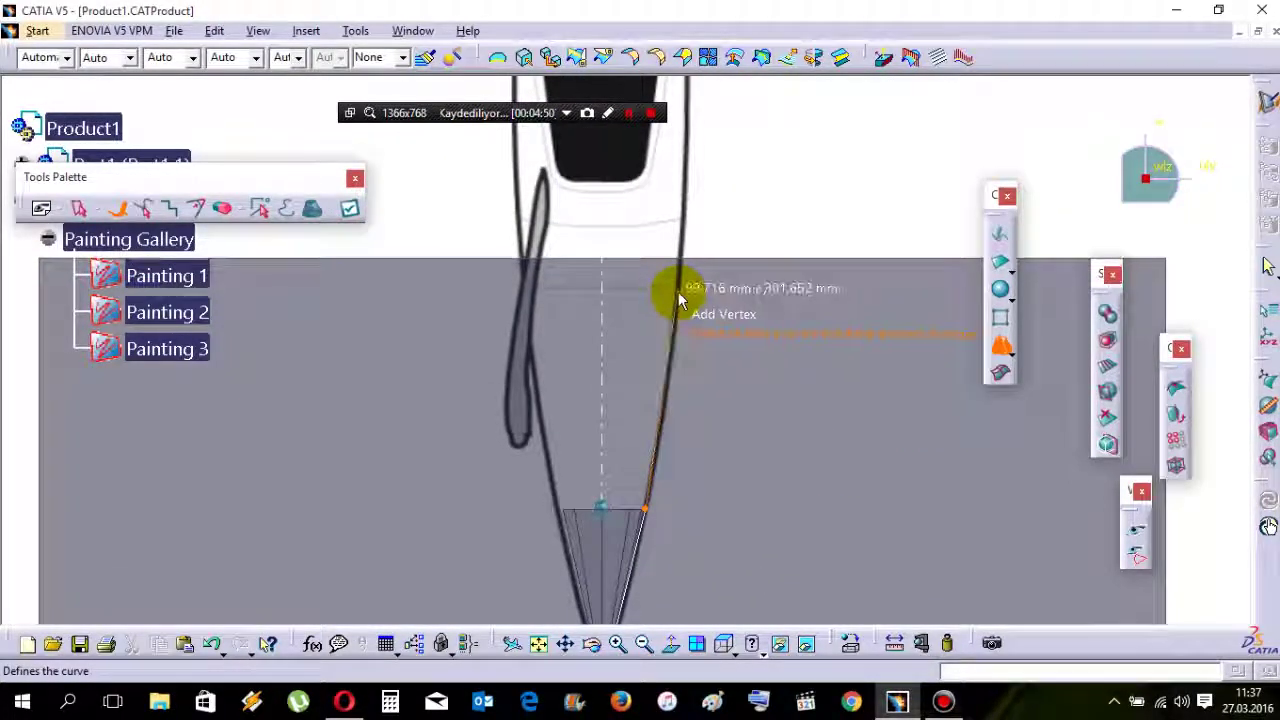
click(679, 292)
right_click(718, 253)
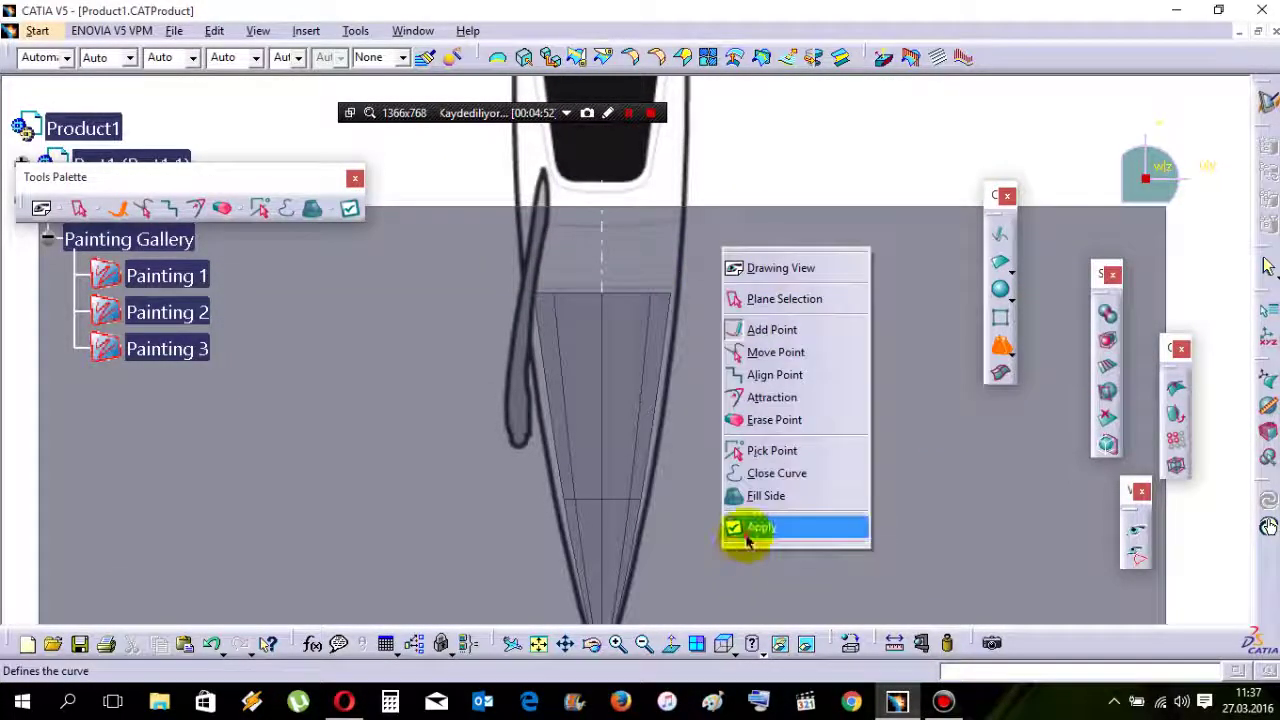
click(749, 529)
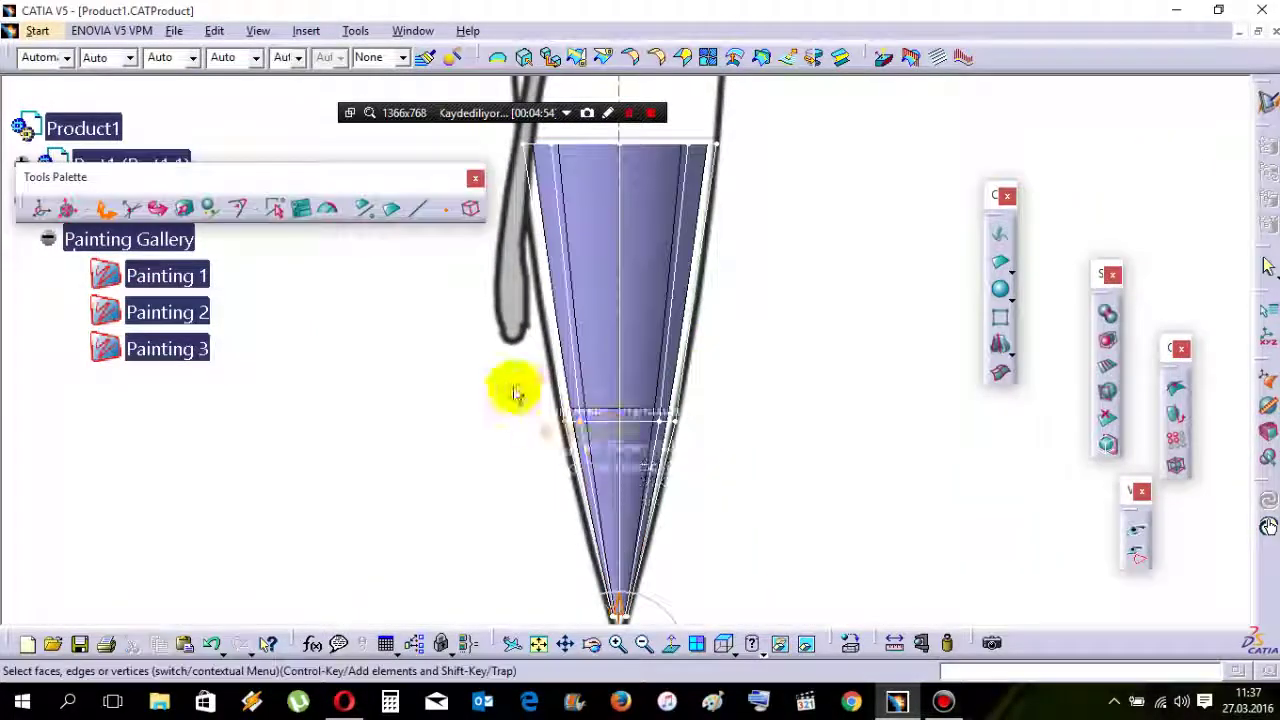
Scale the nose cone's middle and rear cross-sections wider with Affinity to match the top-view outline.
right_click(777, 320)
click(829, 441)
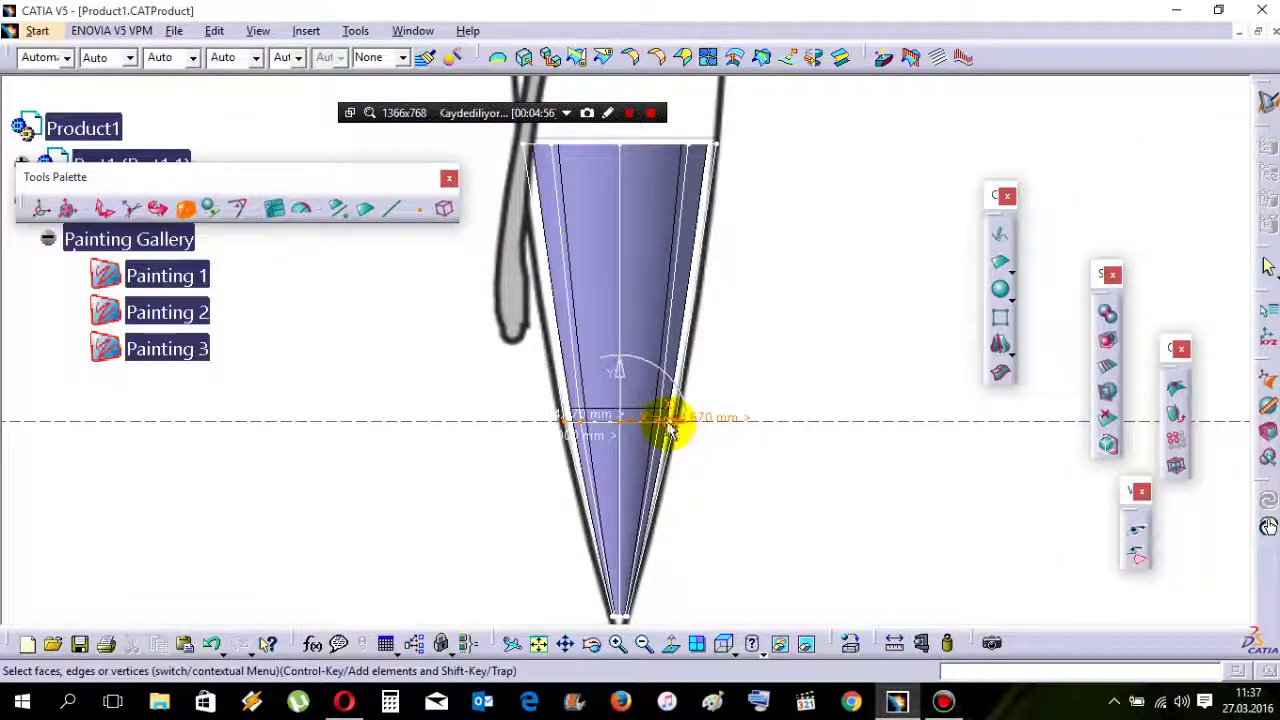
drag(670, 428, 687, 427)
middle_drag(662, 247, 674, 432)
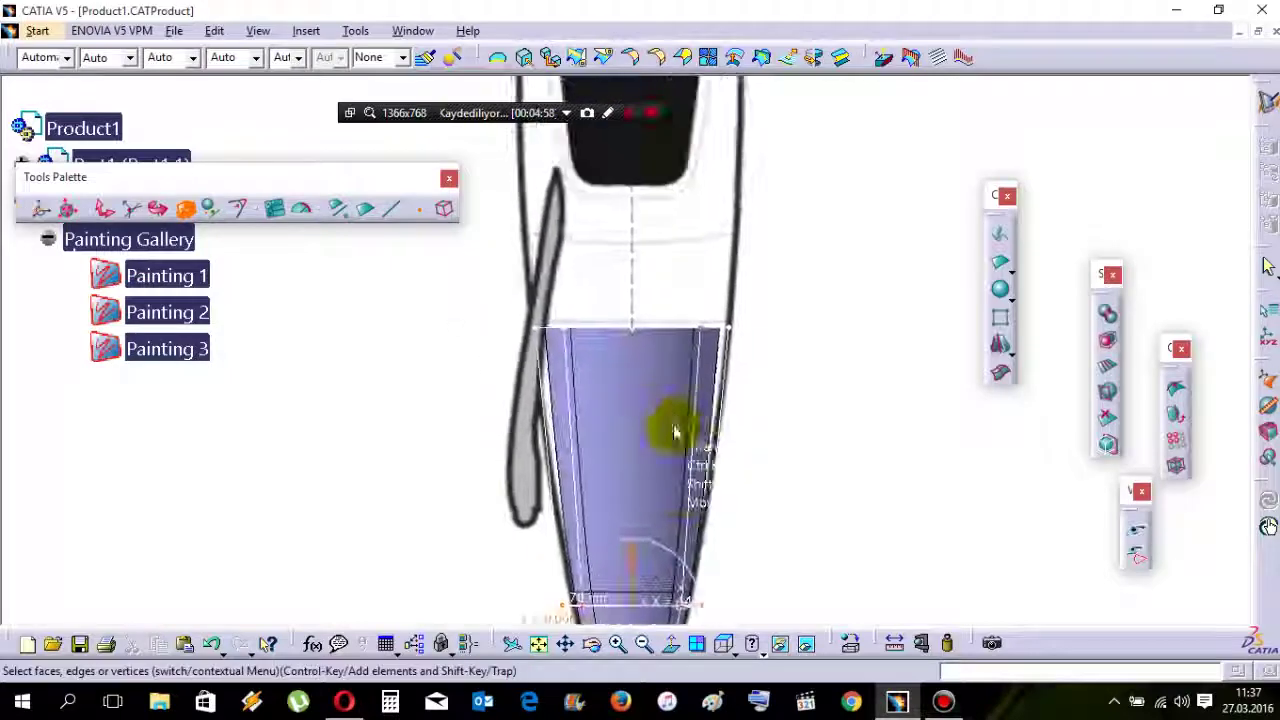
click(714, 330)
drag(688, 334, 703, 335)
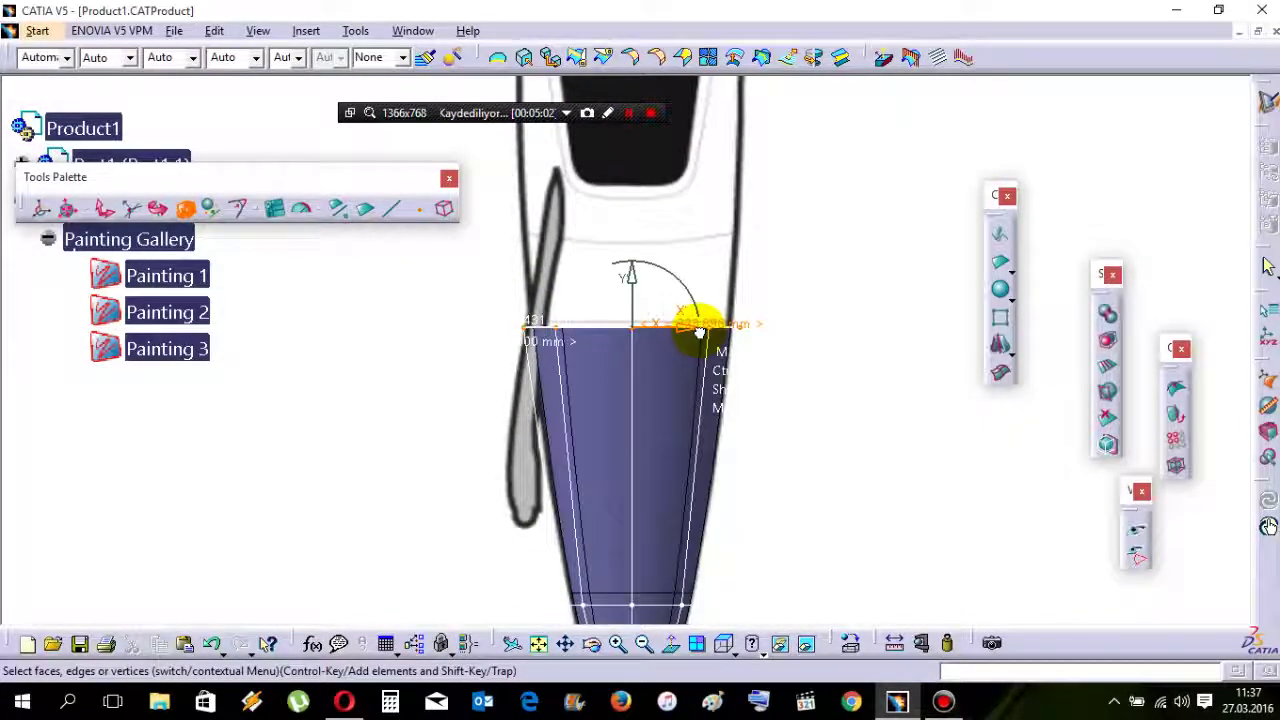
Translate the nose cone's rear cross-section slightly aft along the fuselage axis.
right_click(689, 240)
click(743, 311)
drag(633, 280, 632, 272)
middle_drag(690, 290, 691, 345)
click(686, 491)
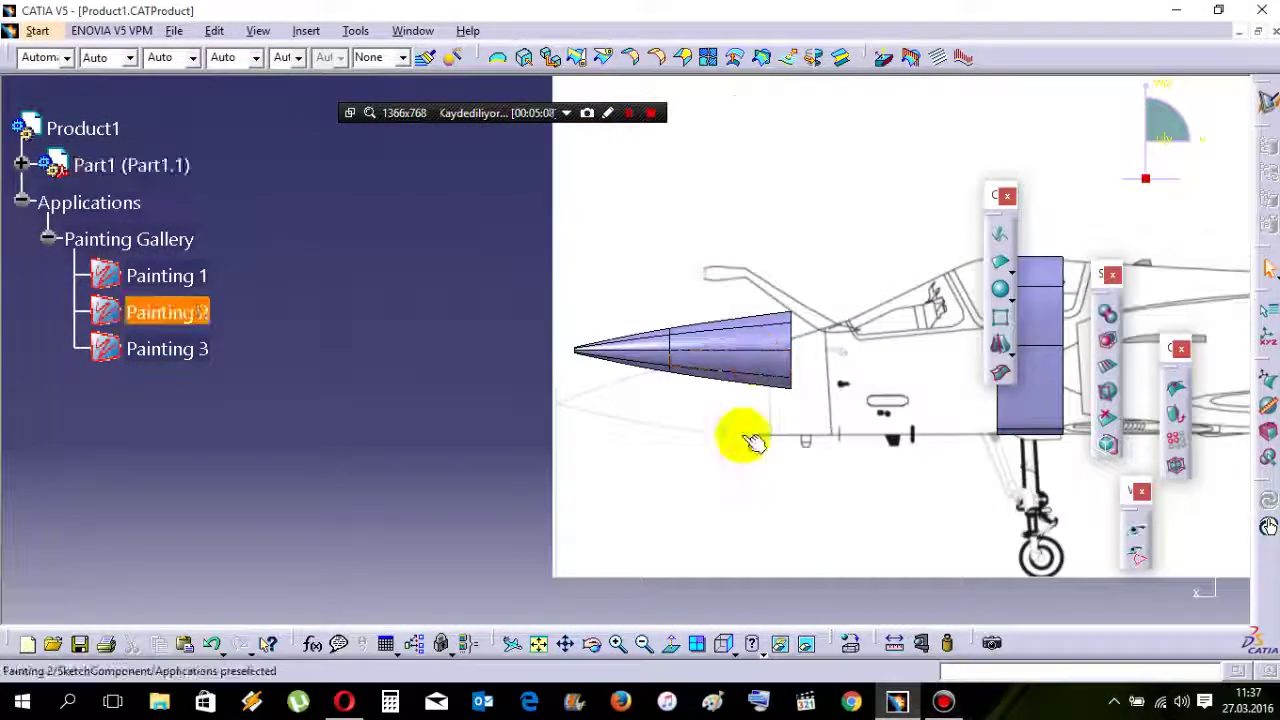
Compare the nose cone with the side-view blueprint and undo its creation.
click(394, 411)
middle_drag(705, 495, 684, 390)
click(384, 373)
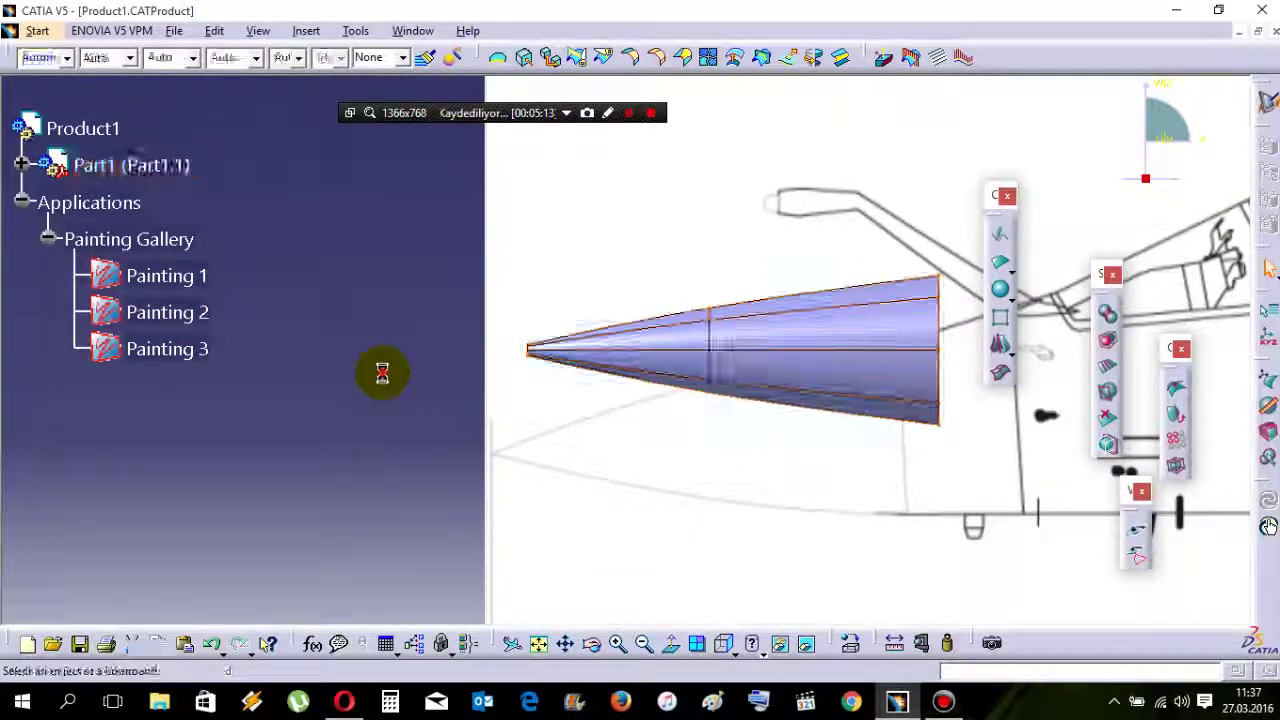
middle_drag(598, 326, 598, 385)
click(425, 359)
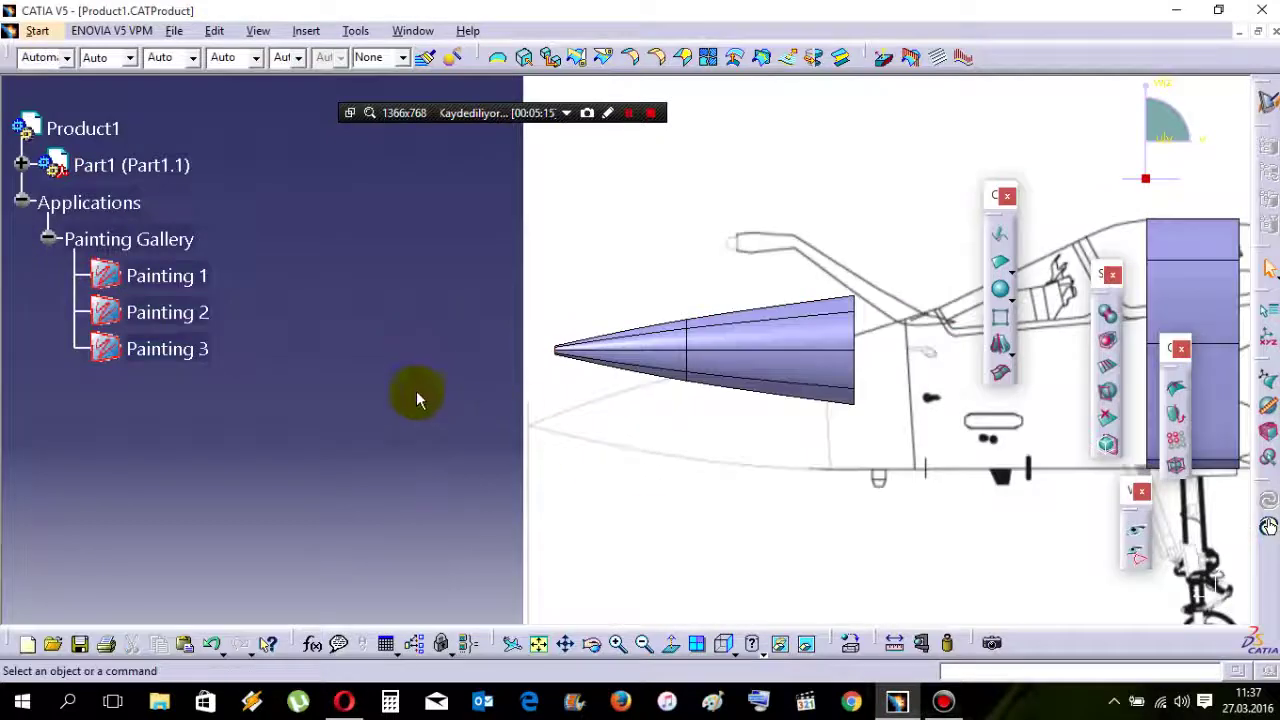
click(213, 643)
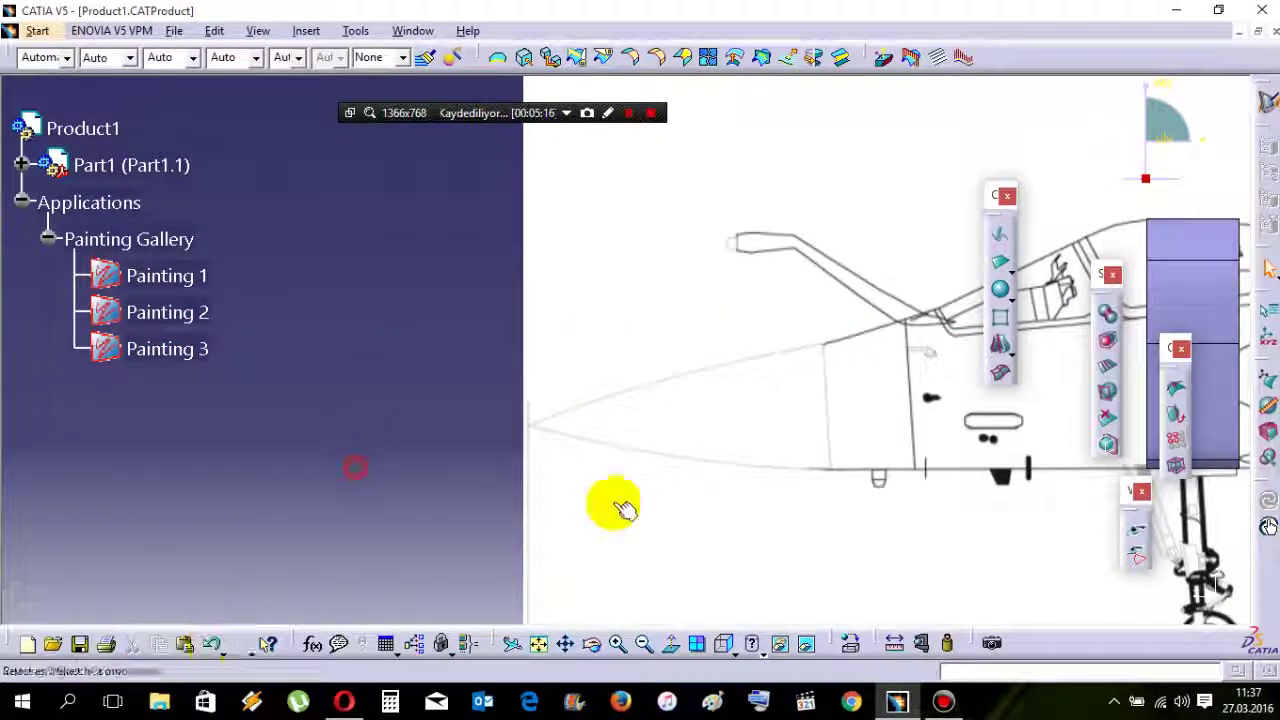
Begin a new Revolve surface over the top-view blueprint, placing the first two profile vertices from the nose tip along its outline.
click(677, 208)
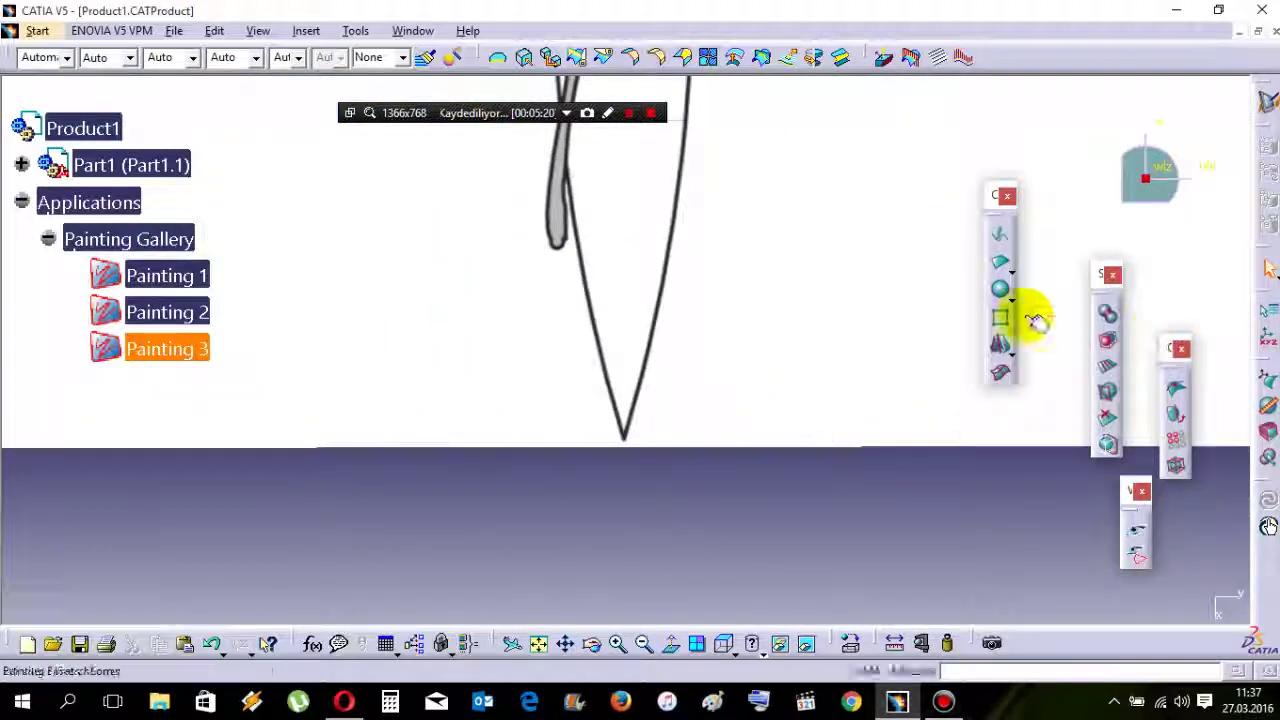
click(1000, 347)
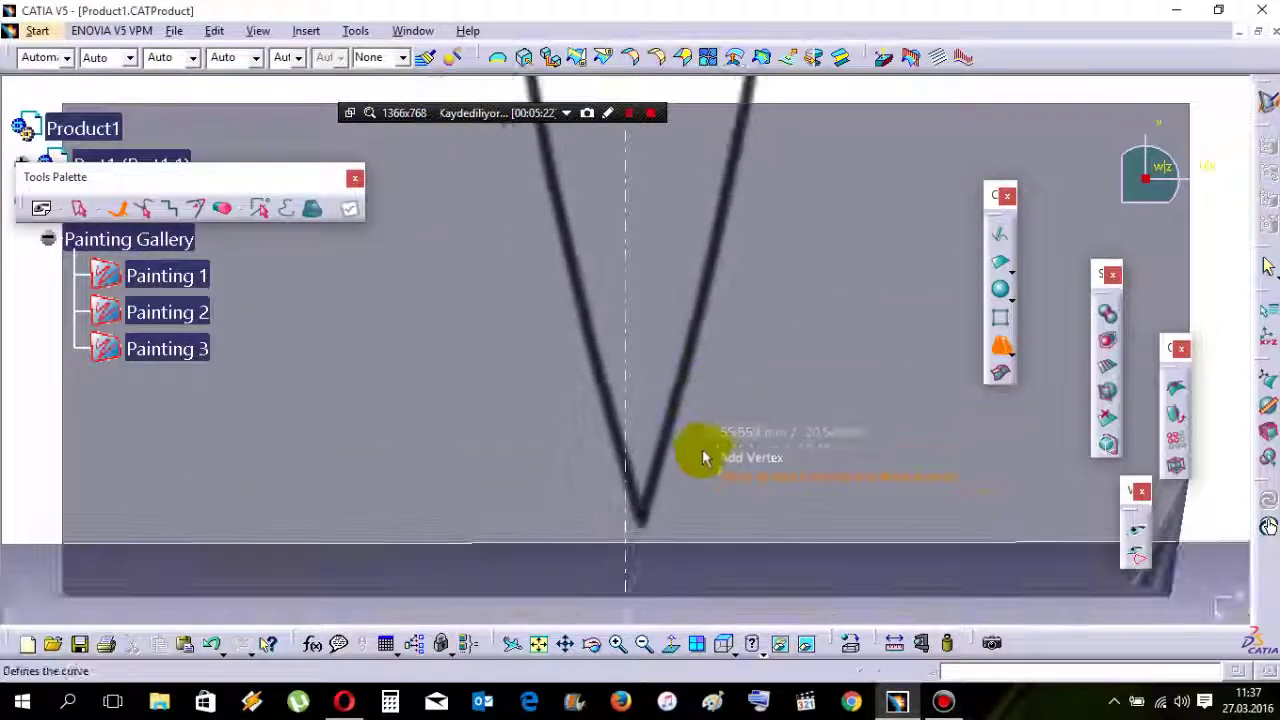
middle_drag(687, 437, 656, 415)
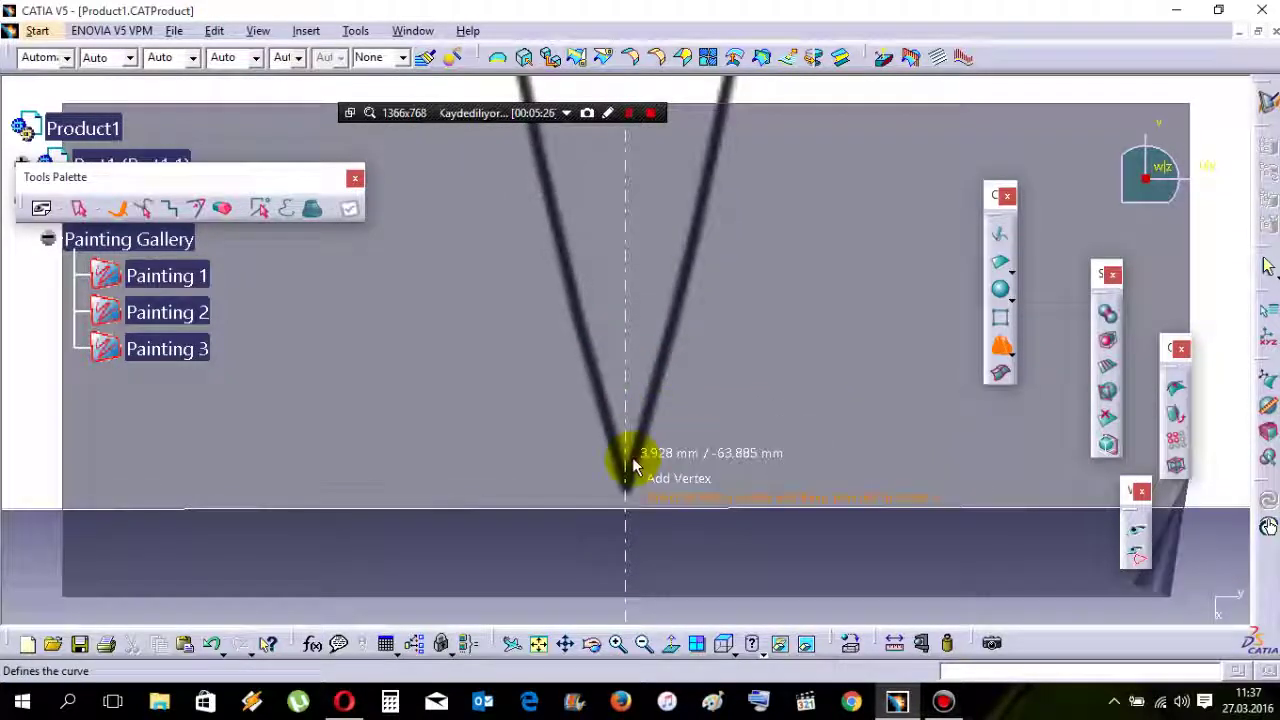
click(645, 437)
middle_drag(724, 278, 696, 433)
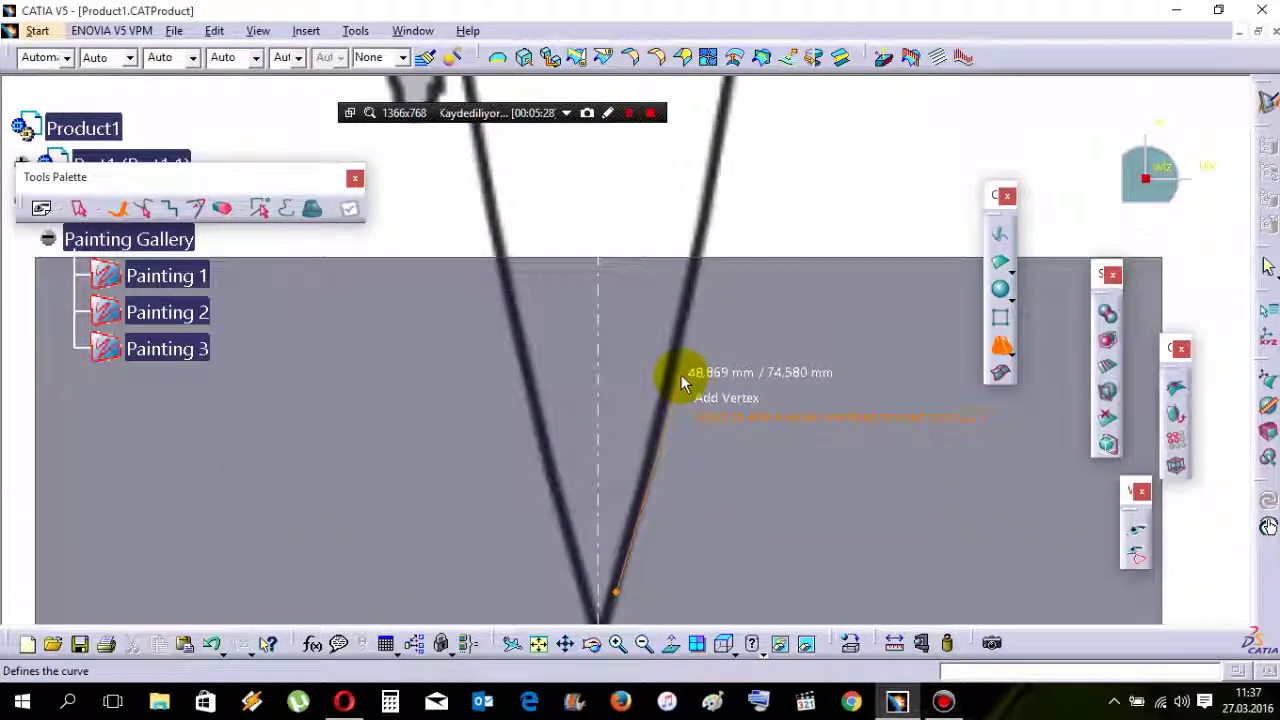
click(679, 366)
Add two more profile vertices farther aft along the nose outline.
middle_drag(706, 268, 701, 446)
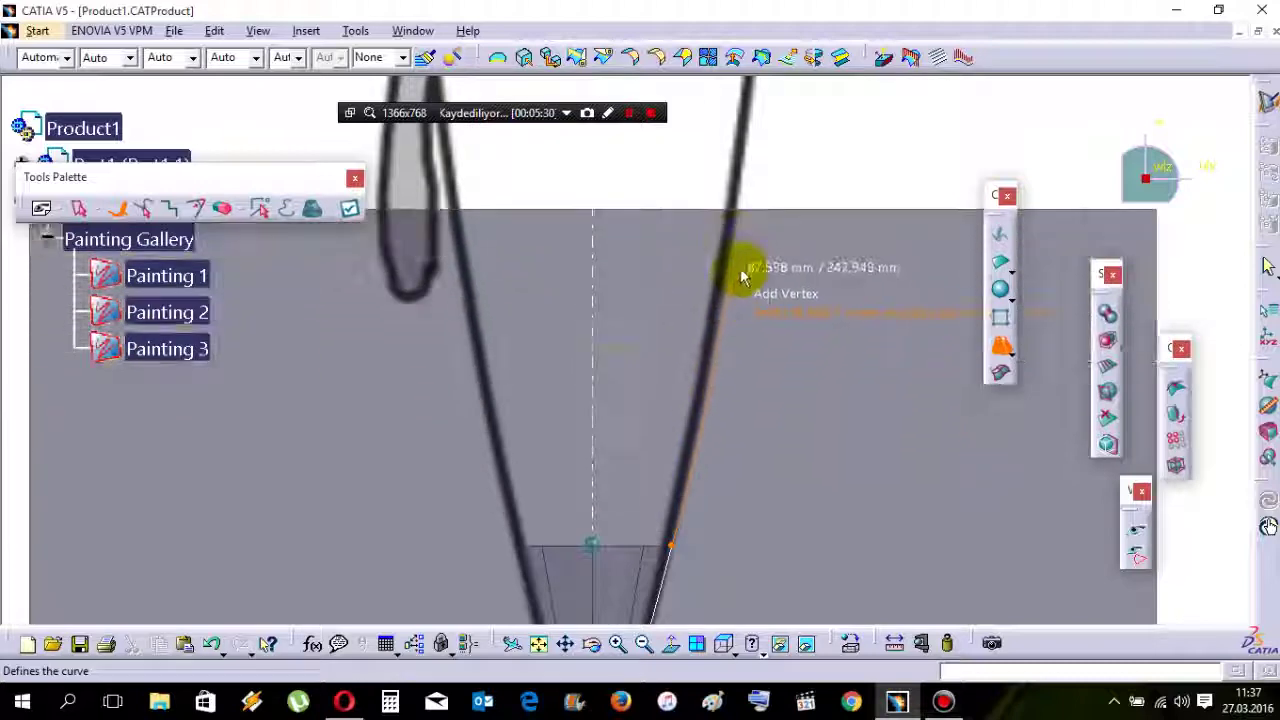
middle_drag(742, 267, 720, 517)
middle_drag(752, 248, 737, 434)
middle_drag(718, 605, 751, 231)
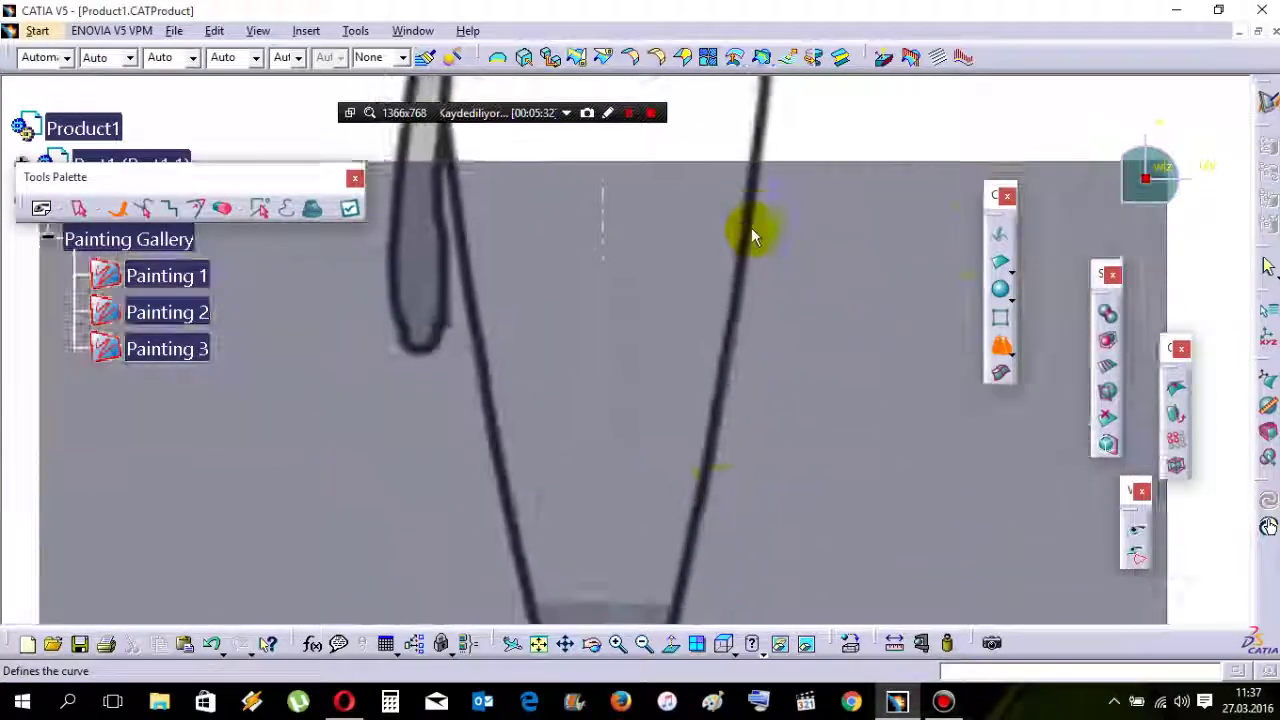
click(726, 352)
middle_drag(749, 277, 715, 515)
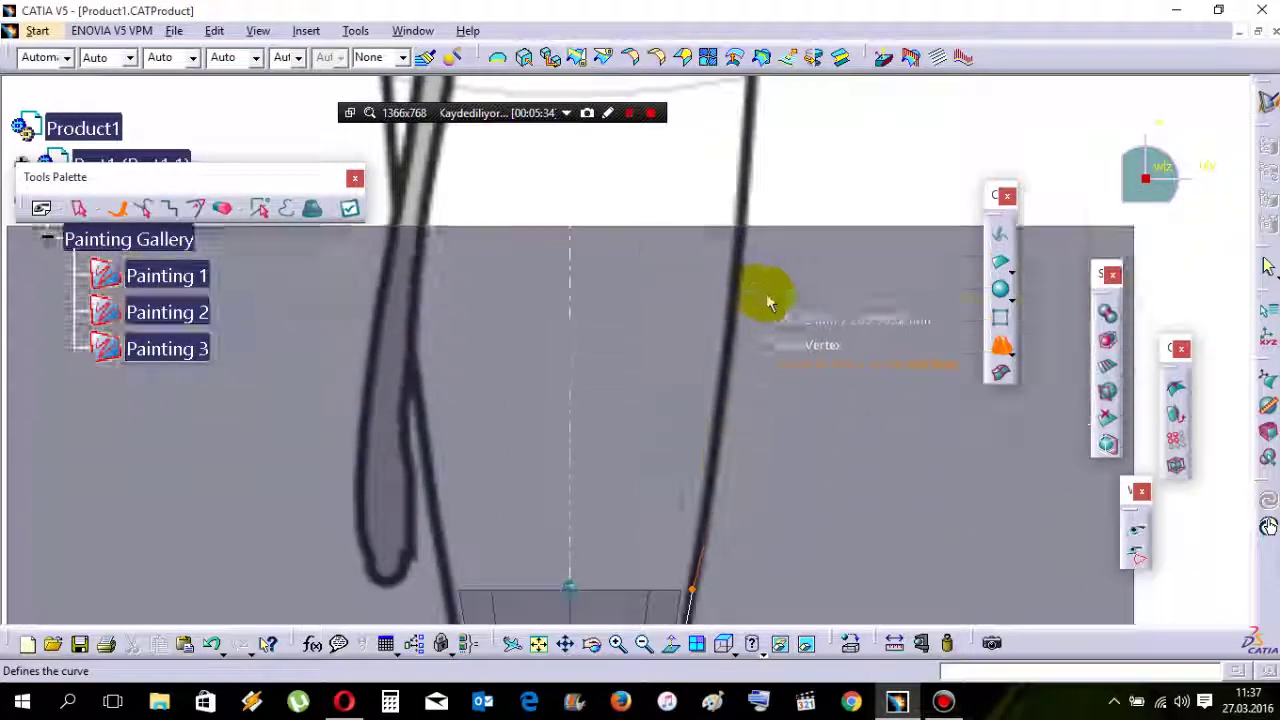
click(743, 236)
Finish the revolve profile at the nose tip and apply the surface.
middle_drag(743, 236, 743, 397)
middle_drag(660, 590, 700, 430)
middle_drag(700, 430, 691, 314)
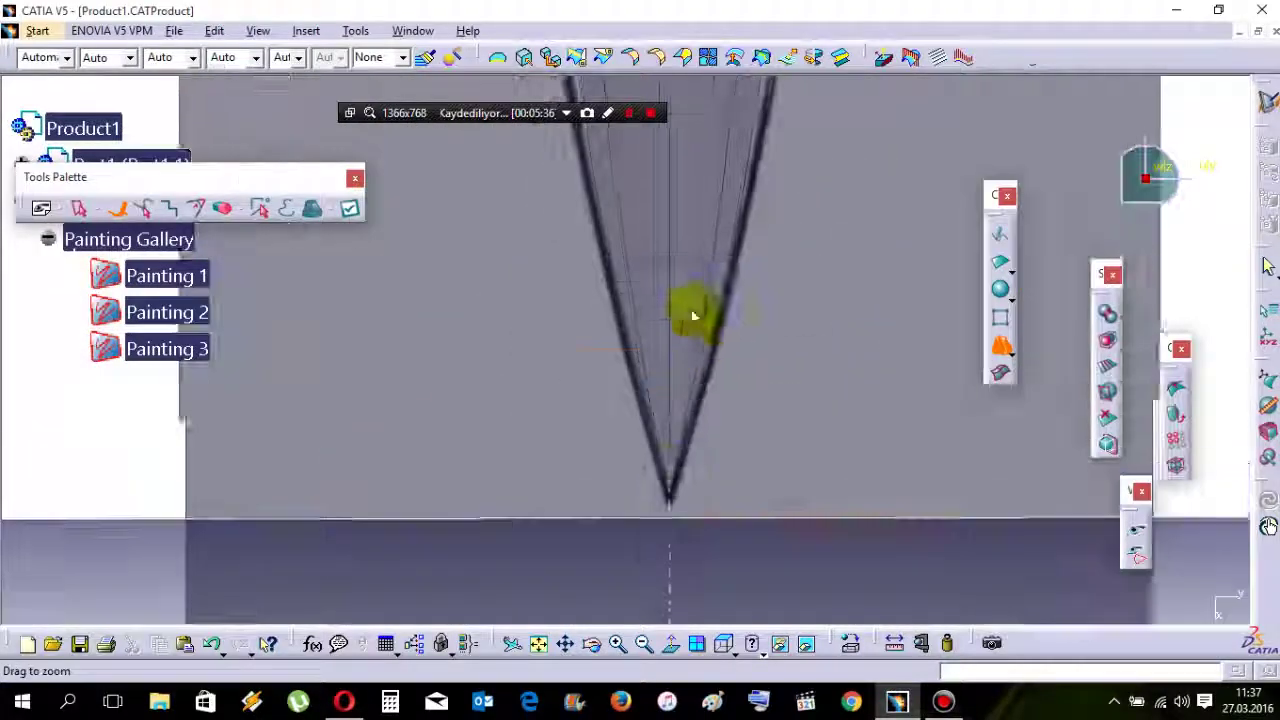
click(668, 466)
right_click(844, 311)
click(876, 594)
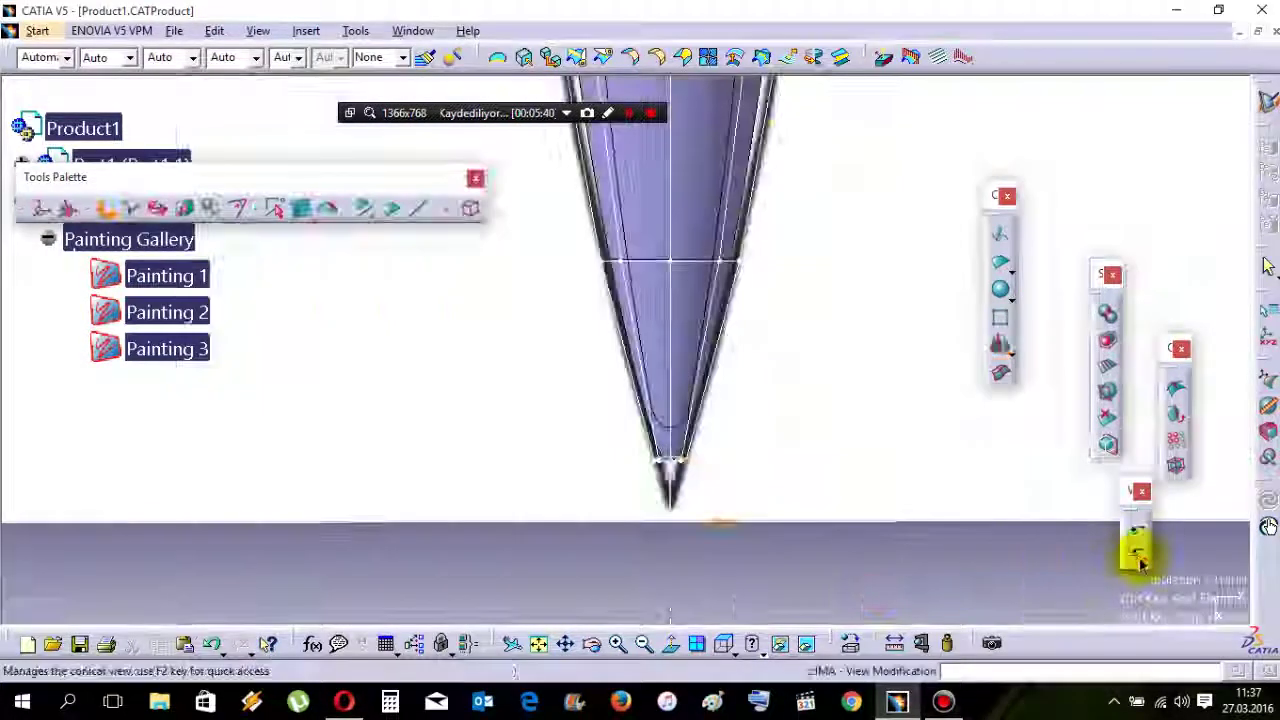
Compare the revolved nose cone with the side-view blueprint, finish its modification and save the product.
click(1140, 561)
click(797, 362)
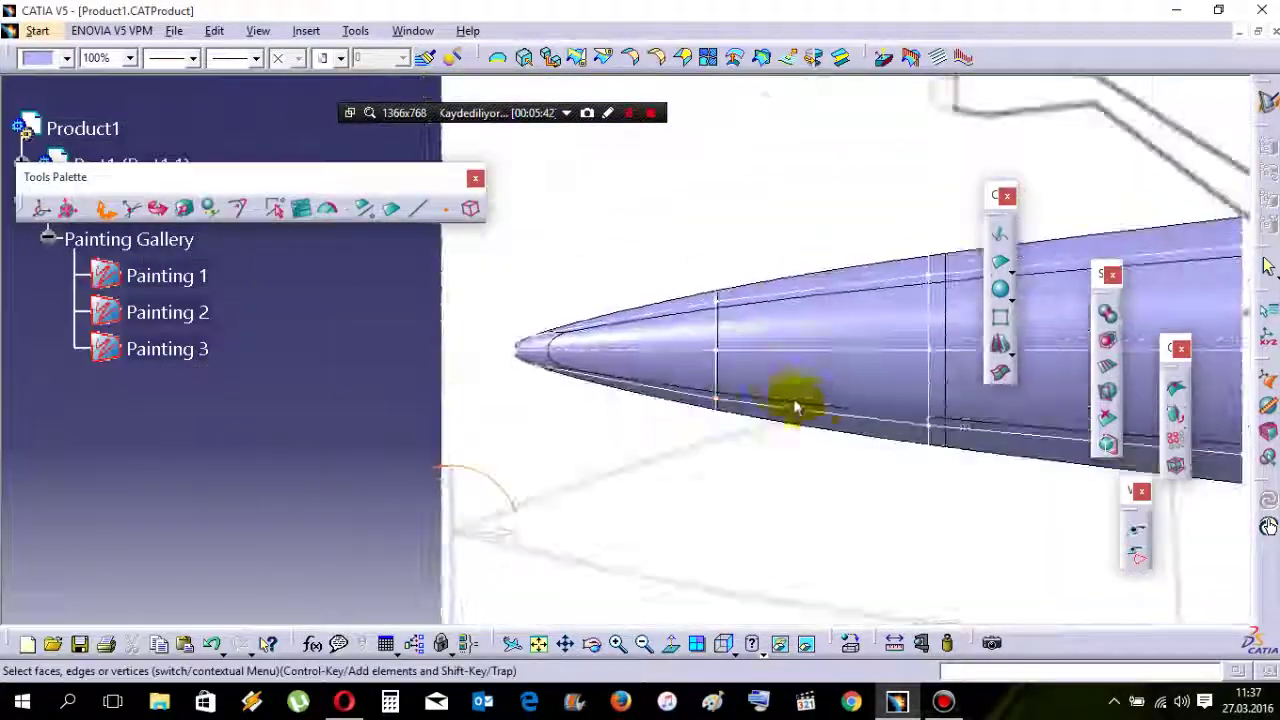
middle_drag(797, 407, 662, 435)
middle_drag(709, 366, 706, 428)
click(300, 385)
key(ctrl+s)
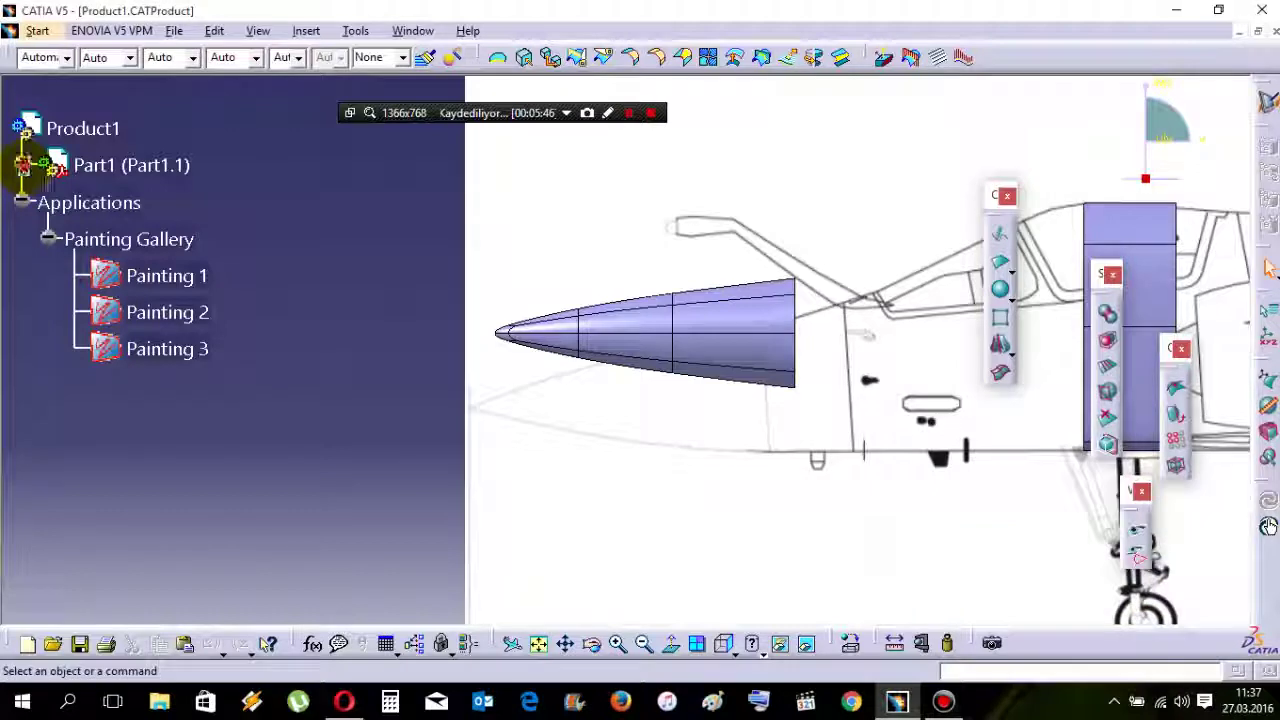
Make the nose cone, Subdivision Surface.4, semi-transparent in its graphic properties so the blueprint shows through.
click(22, 164)
right_click(230, 411)
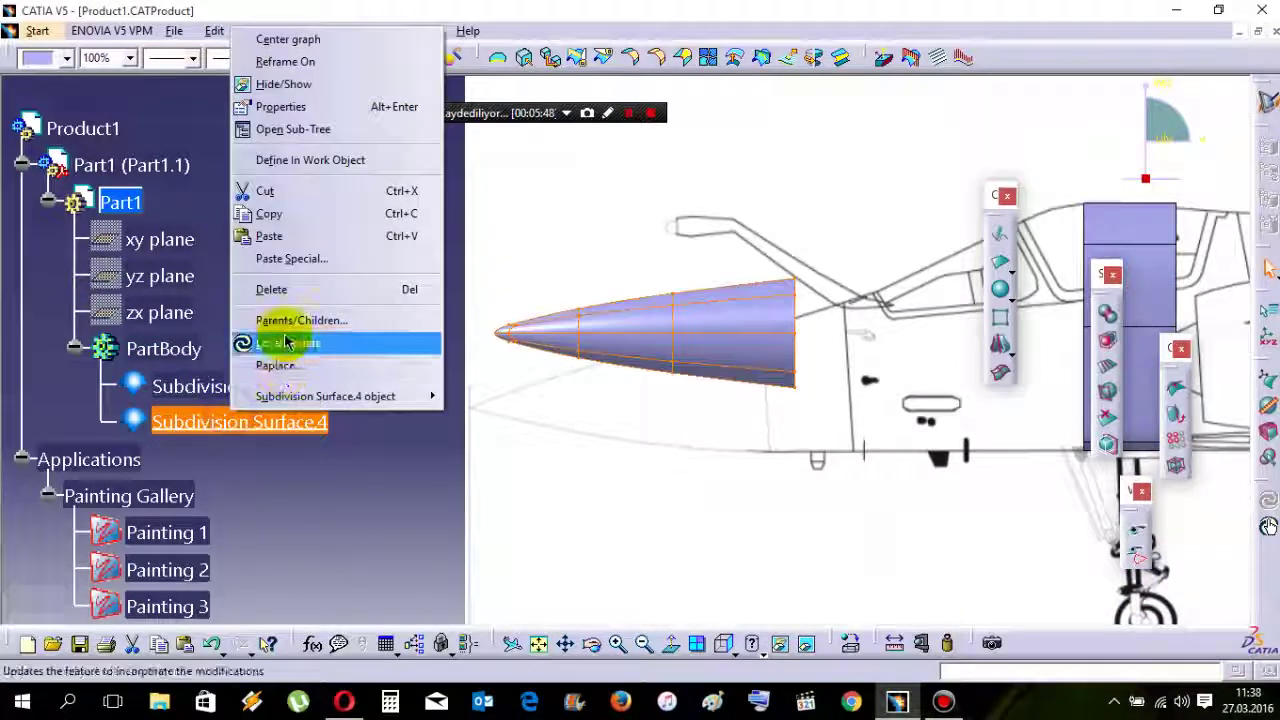
click(300, 106)
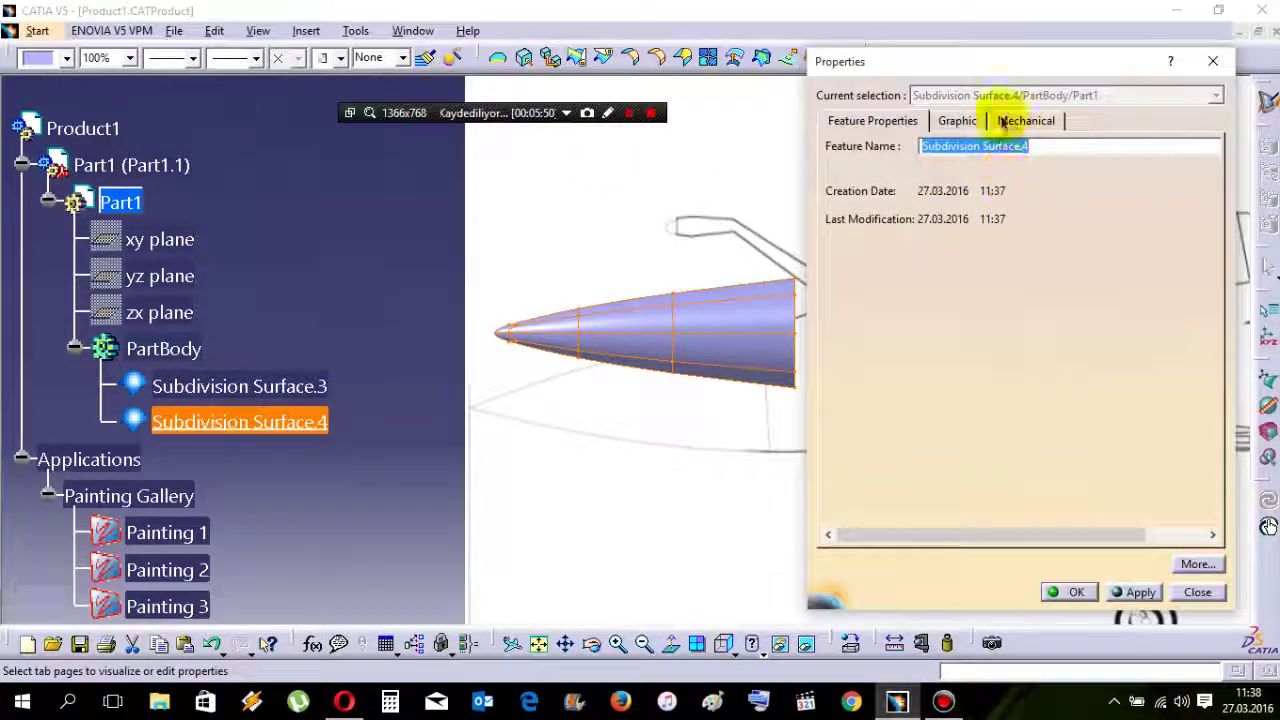
click(958, 121)
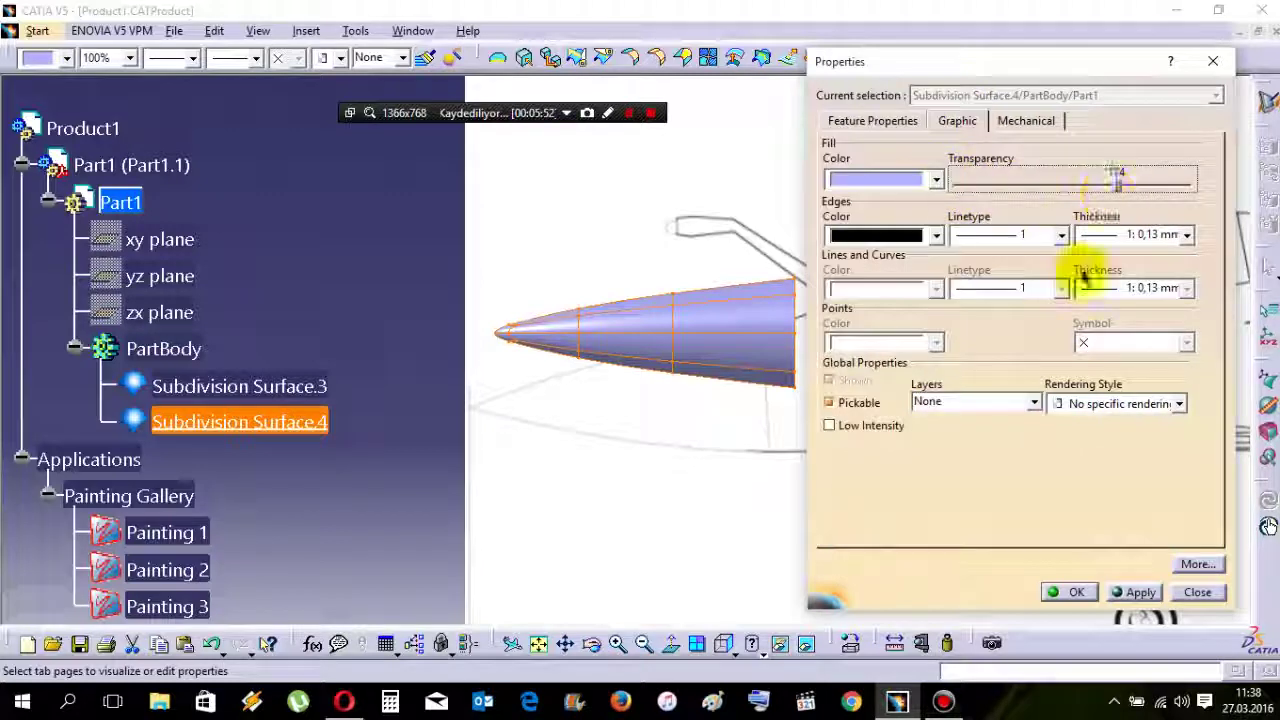
click(1072, 592)
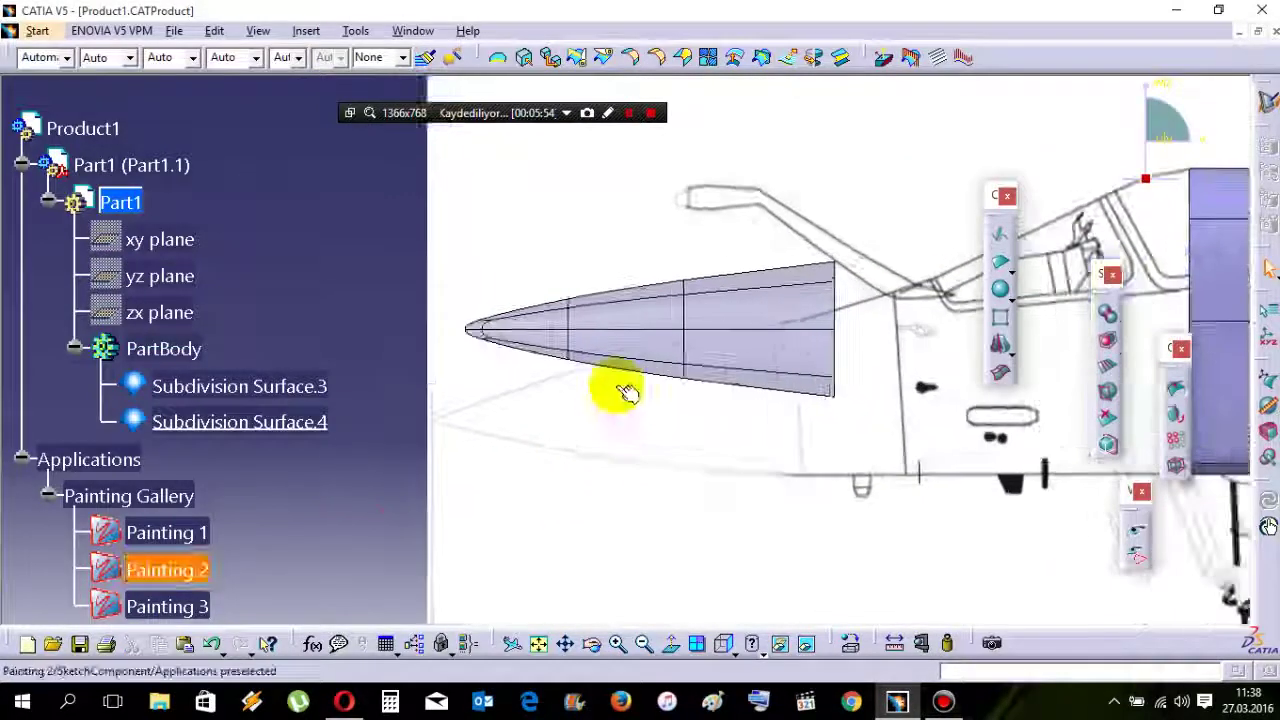
Select all elements of the nose cone and translate it vertically down onto the side-view blueprint's nose.
right_click(621, 227)
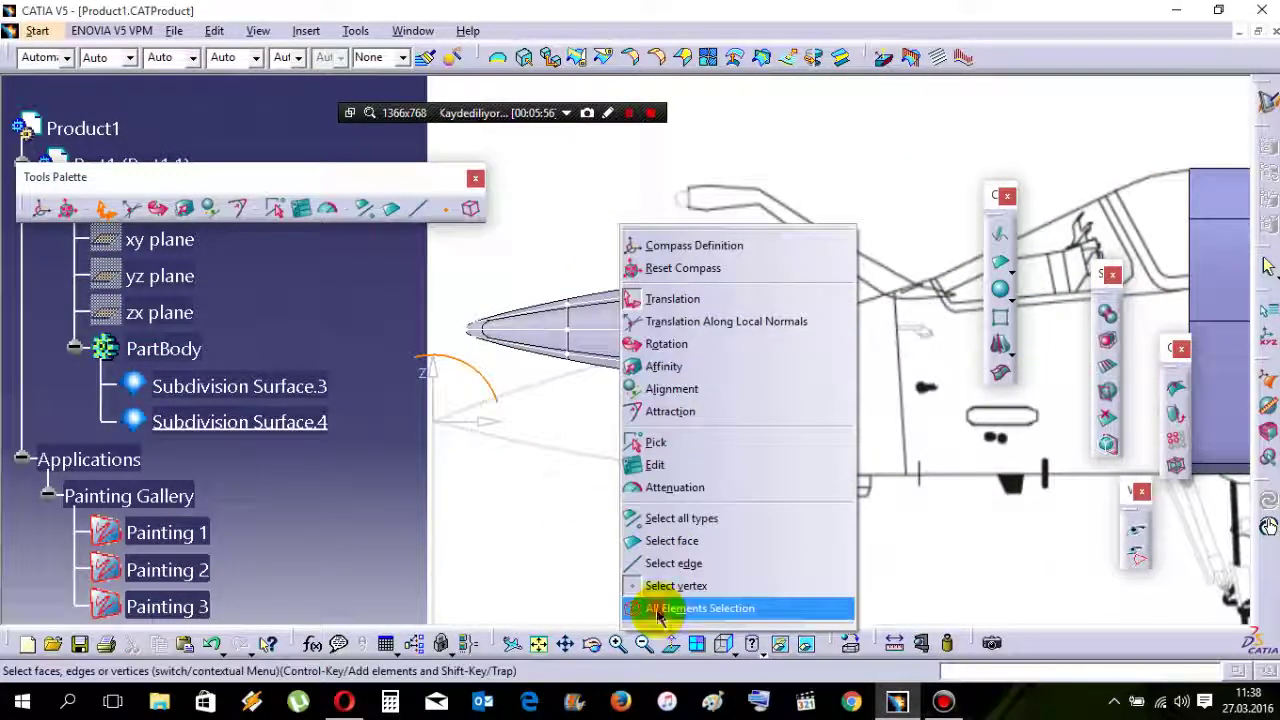
click(657, 609)
right_click(687, 187)
click(726, 262)
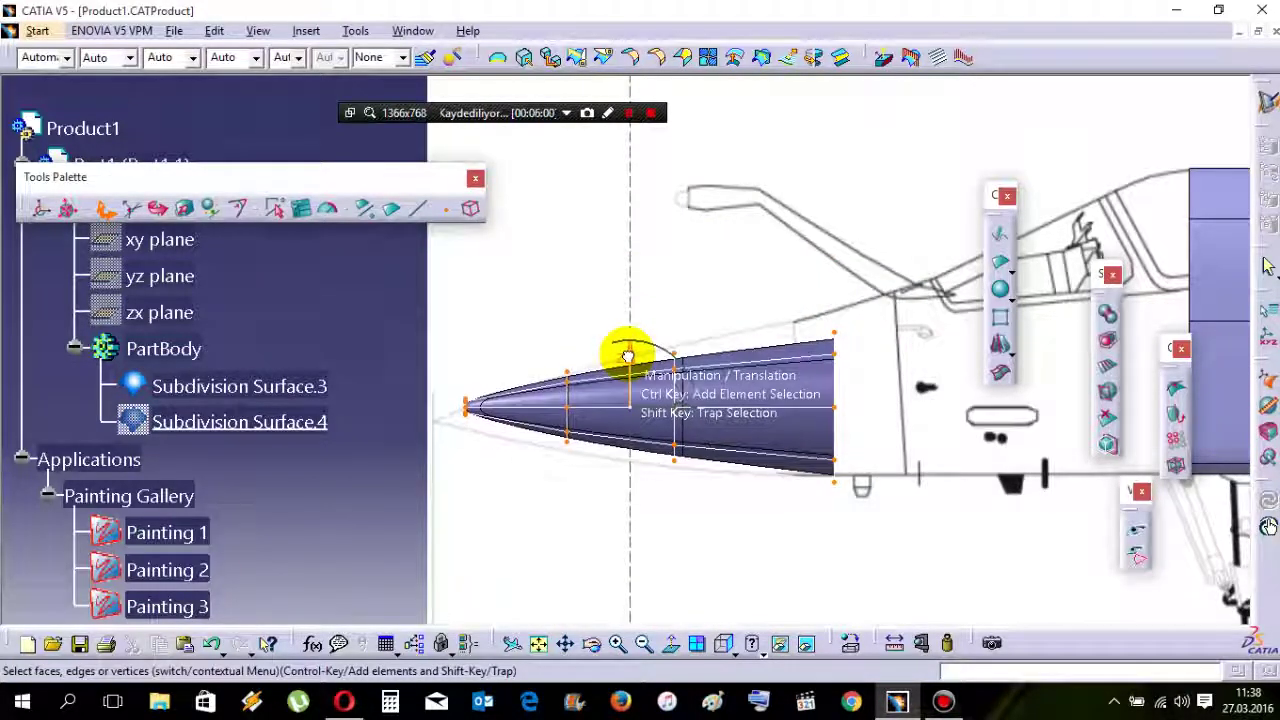
Translate the nose tip vertices down to the nose point of the side-view blueprint.
middle_drag(693, 422, 580, 366)
right_click(572, 247)
click(610, 321)
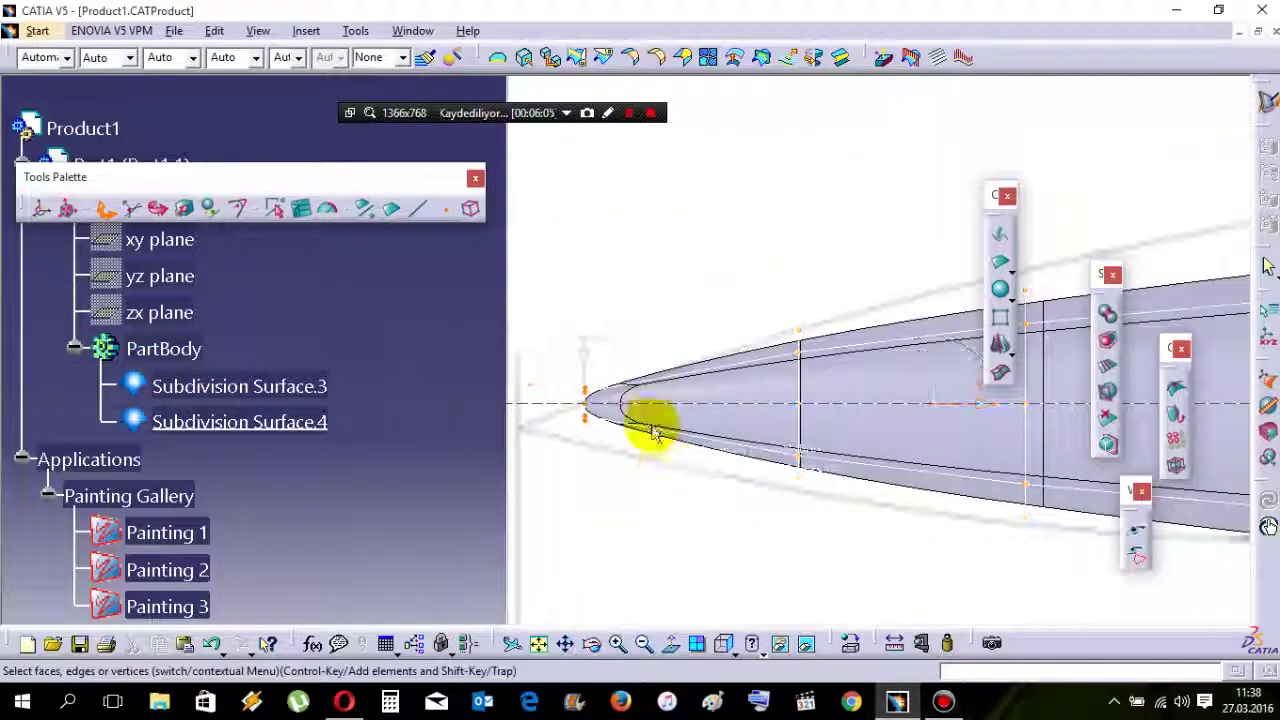
drag(622, 358, 574, 372)
Adjust the lower and upper vertices of the first ring behind the tip to the side-view outline.
middle_drag(846, 427, 785, 370)
drag(746, 359, 746, 379)
drag(743, 246, 740, 227)
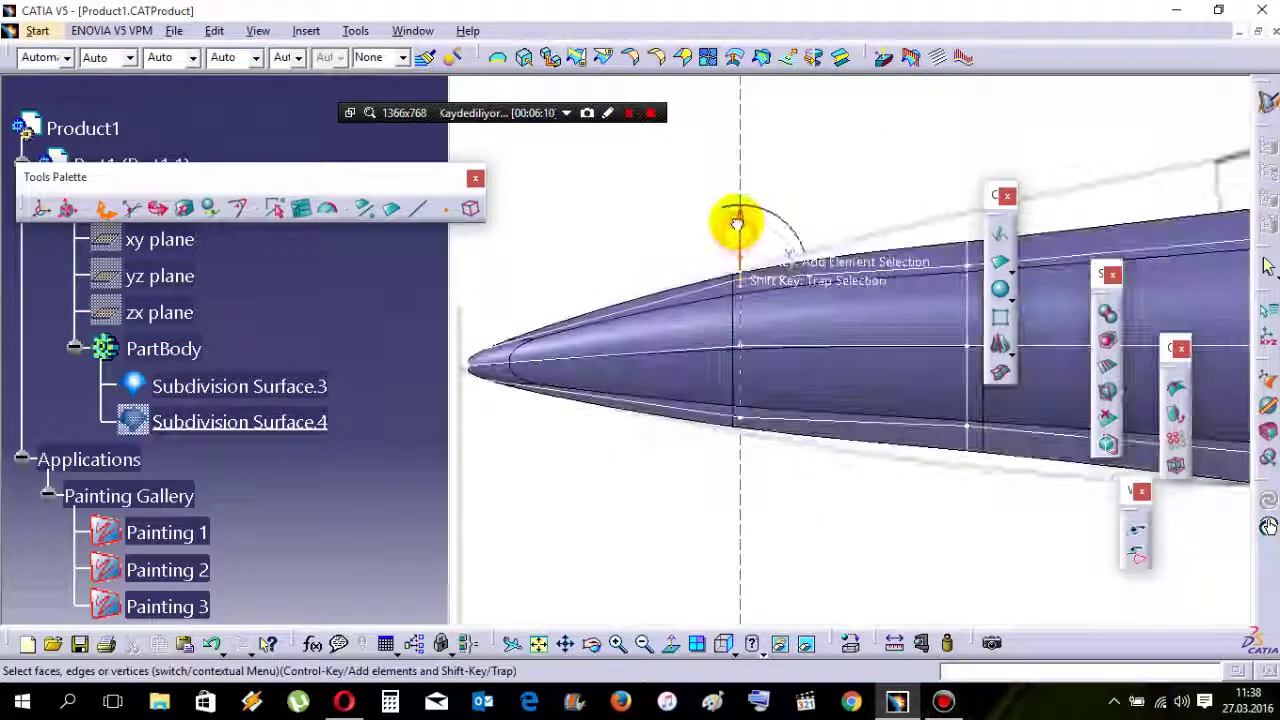
Raise the upper vertices and lower the bottom vertices of the second ring to follow the side-view outline.
middle_drag(896, 267, 723, 338)
drag(794, 284, 792, 242)
middle_drag(810, 443, 785, 355)
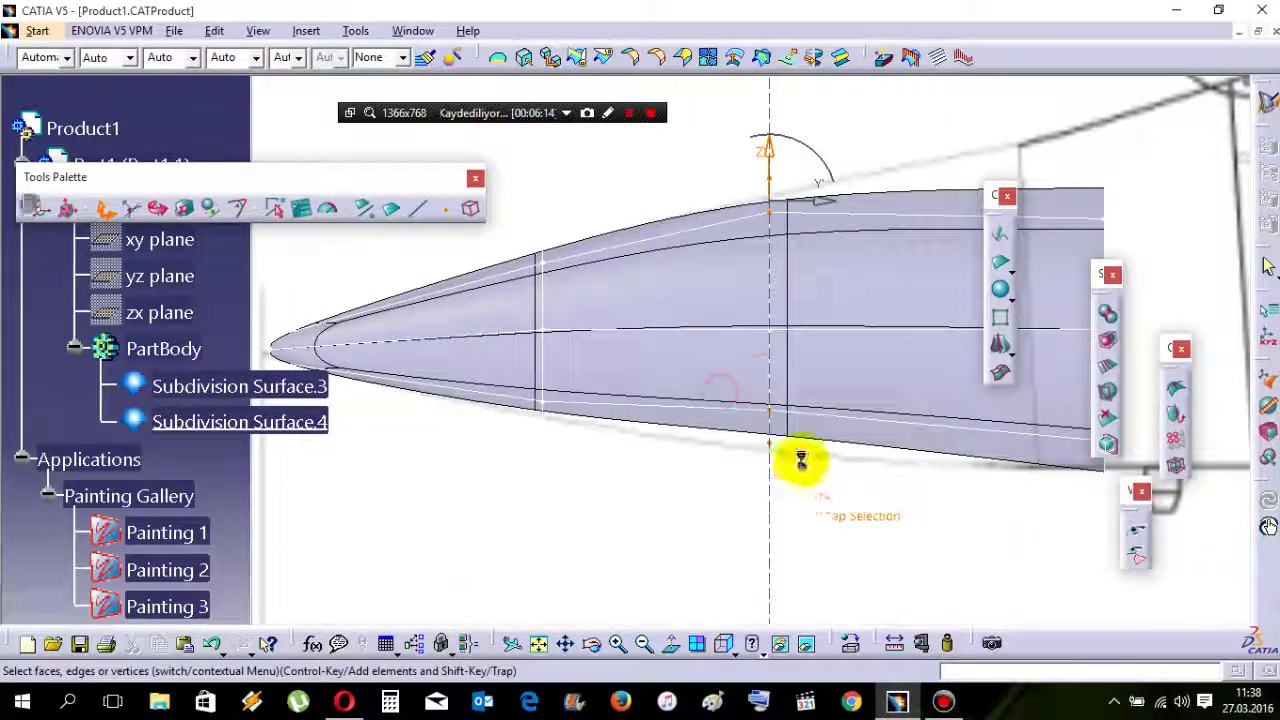
drag(769, 378, 769, 400)
Raise the rear ring's upper vertices to the side-view outline, fine-tune its lower vertices, and finish the modification.
middle_drag(814, 357, 476, 445)
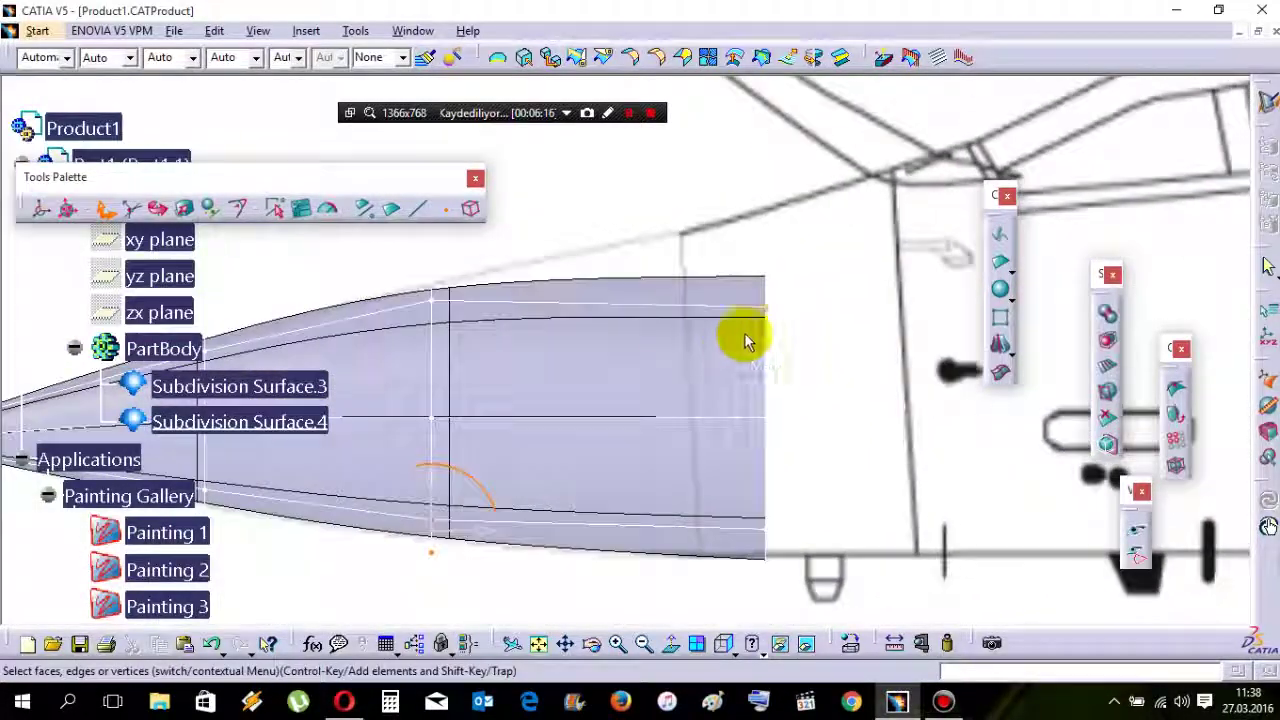
drag(766, 241, 766, 179)
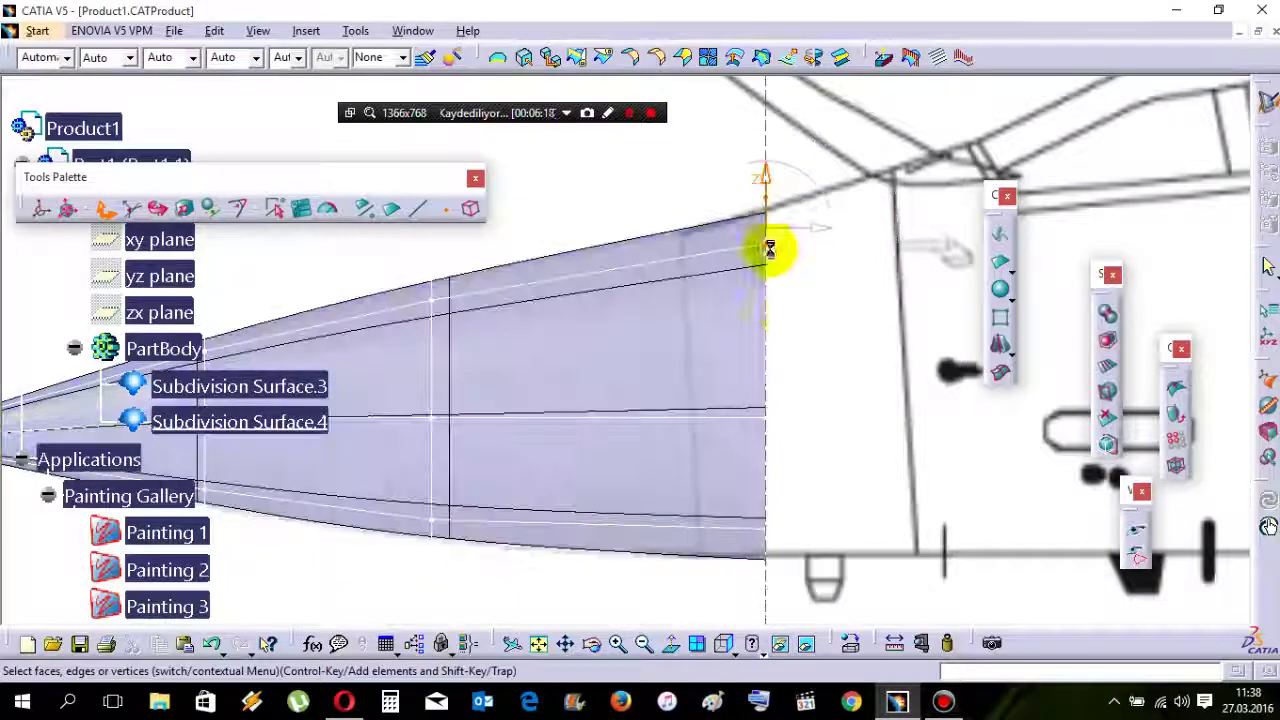
middle_drag(800, 525, 798, 431)
drag(766, 402, 766, 391)
key(Escape)
middle_drag(737, 302, 578, 410)
click(403, 264)
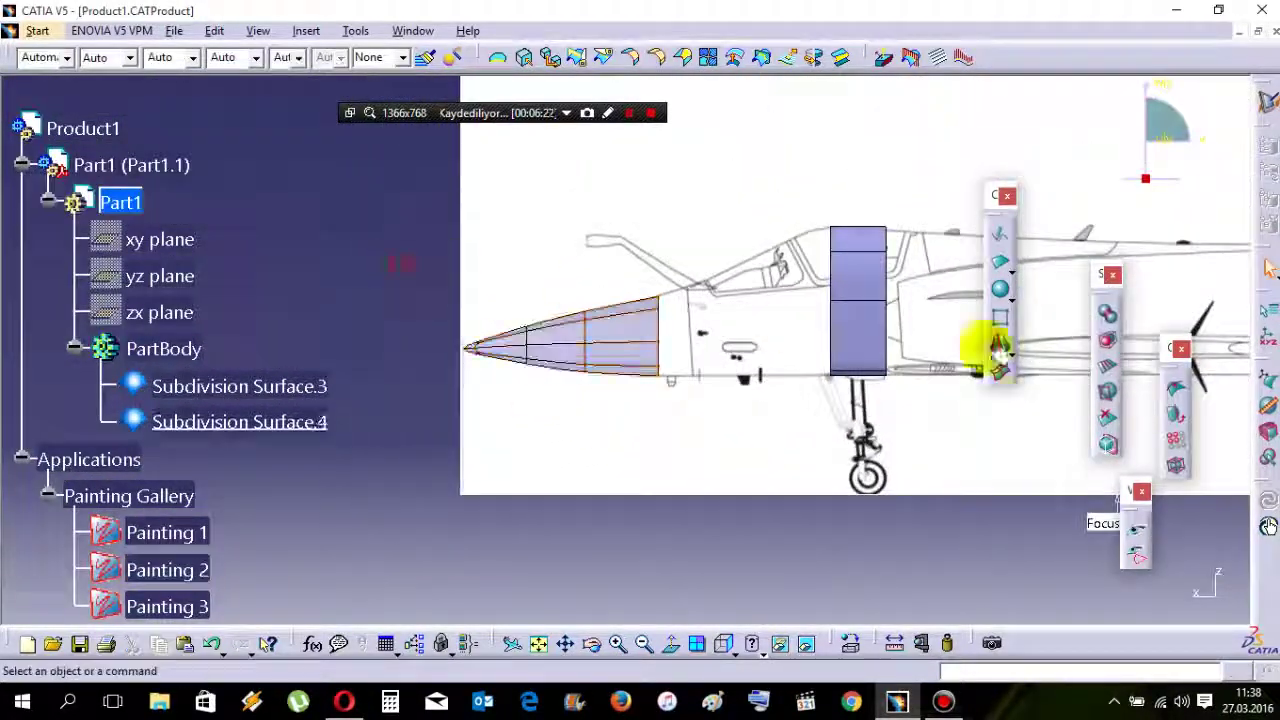
Widen the nose cone's second vertex ring with Affinity to match the top-view blueprint outline.
click(598, 188)
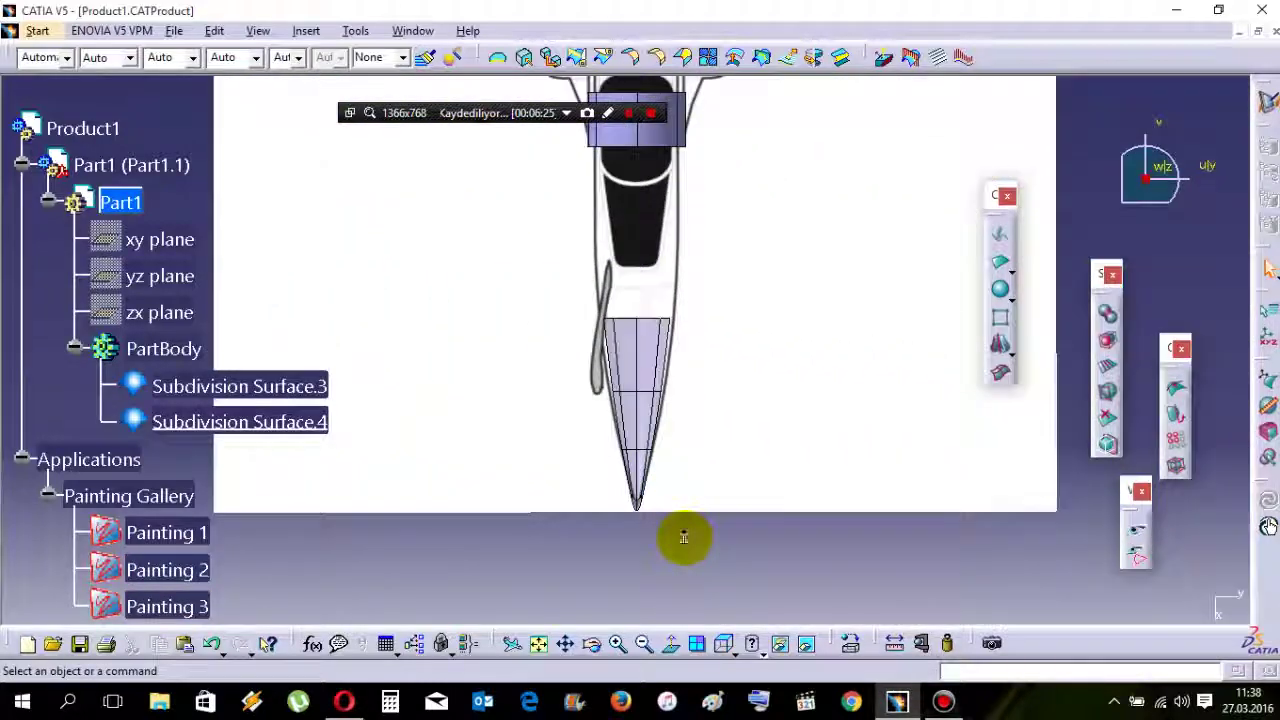
middle_drag(684, 537, 667, 560)
double_click(647, 319)
right_click(751, 292)
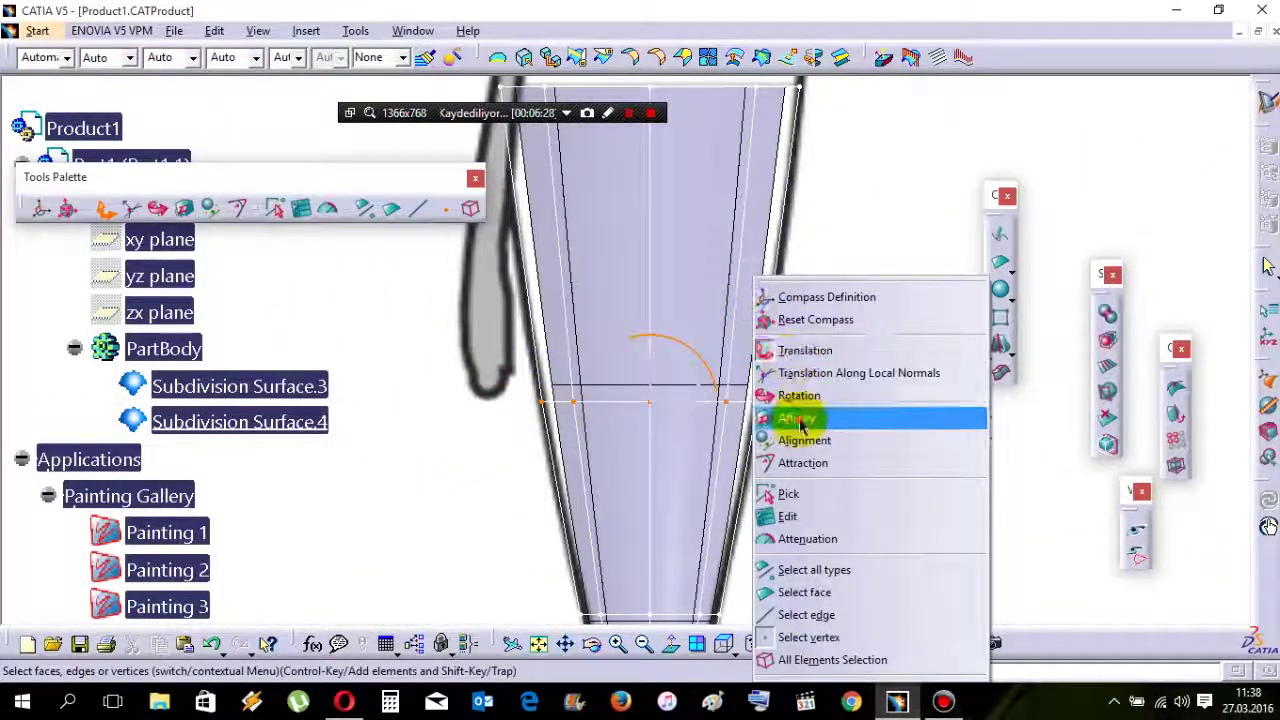
click(774, 417)
drag(711, 405, 725, 406)
Widen the nose cone's rear vertex ring with Affinity to the top-view outline, finish the modification and save.
middle_drag(694, 254, 713, 485)
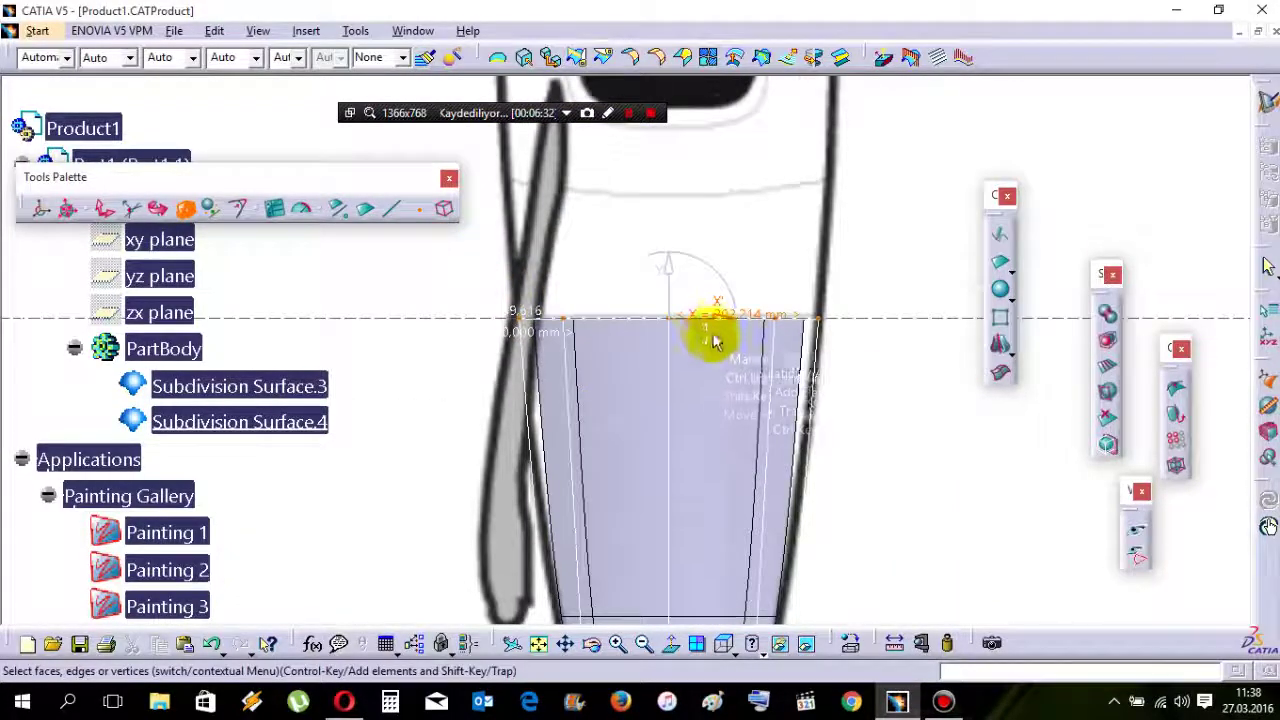
drag(722, 322, 728, 322)
ctrl+middle_drag(727, 322, 786, 511)
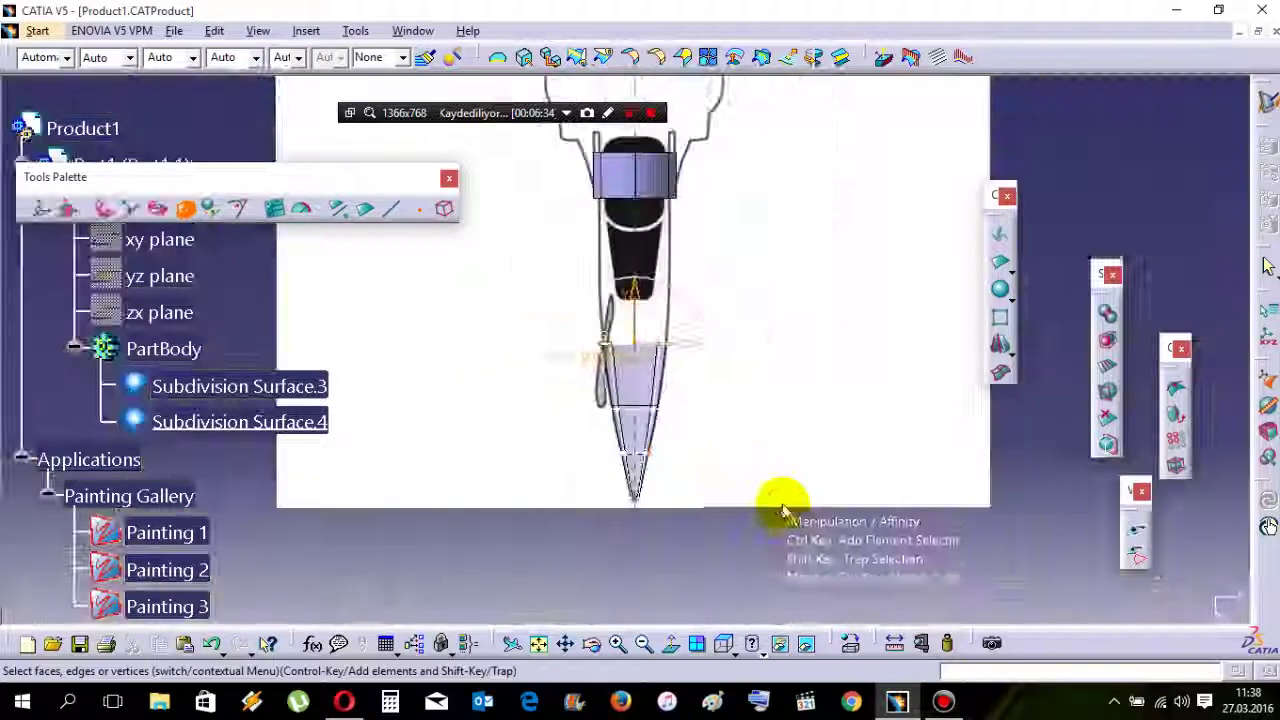
click(863, 479)
click(911, 548)
key(ctrl+s)
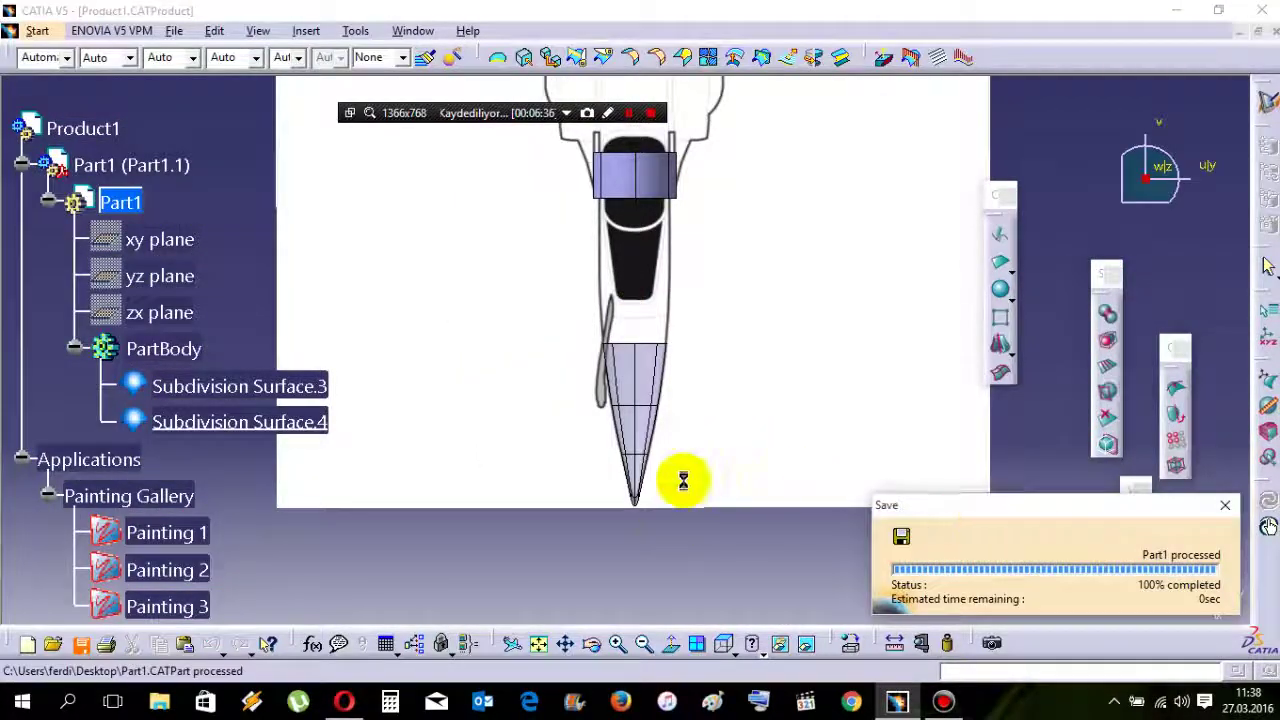
Translate the nose tip vertices slightly aft along the axis to match the top-view blueprint's tip.
ctrl+middle_drag(641, 569, 615, 318)
double_click(563, 337)
mouse_move(658, 440)
ctrl+middle_down()
mouse_move(652, 362)
mouse_move(644, 442)
ctrl+middle_up()
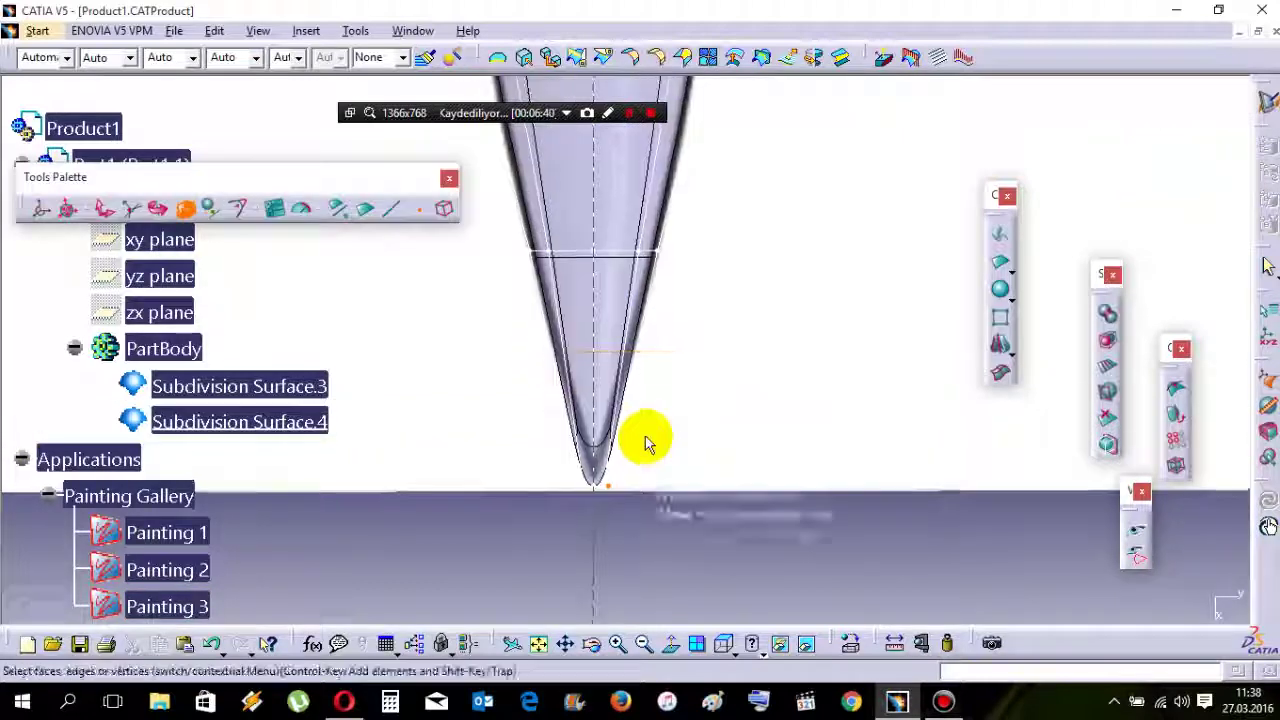
right_click(732, 318)
click(758, 371)
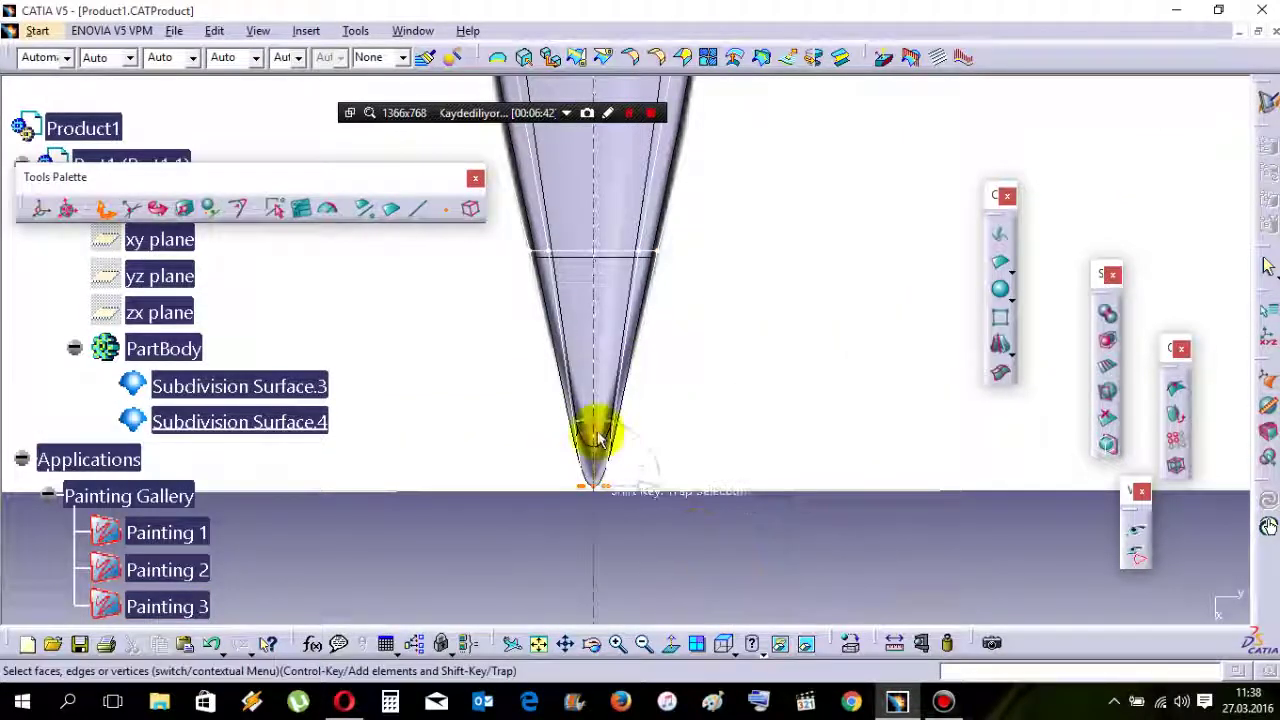
drag(597, 433, 597, 408)
ctrl+middle_drag(812, 344, 817, 534)
click(817, 534)
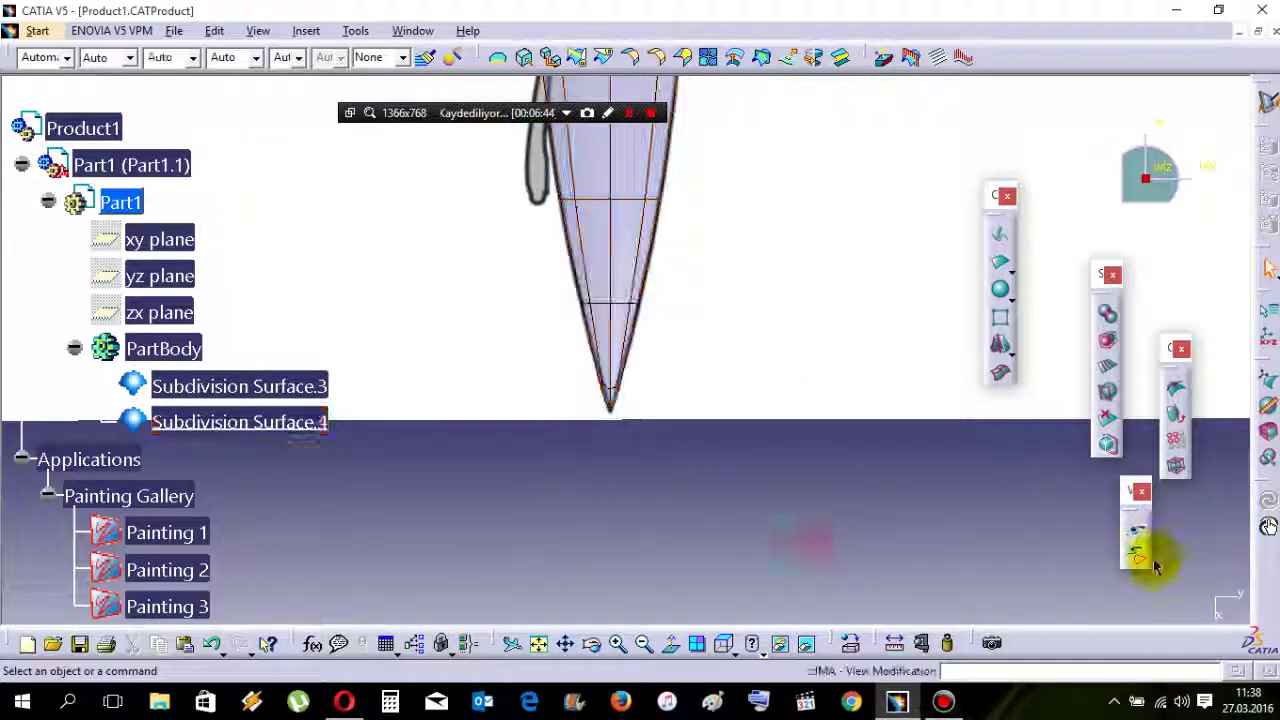
Translate the nose cone's rear vertex ring aft to the panel line ahead of the cockpit and raise it in the side view.
click(1140, 530)
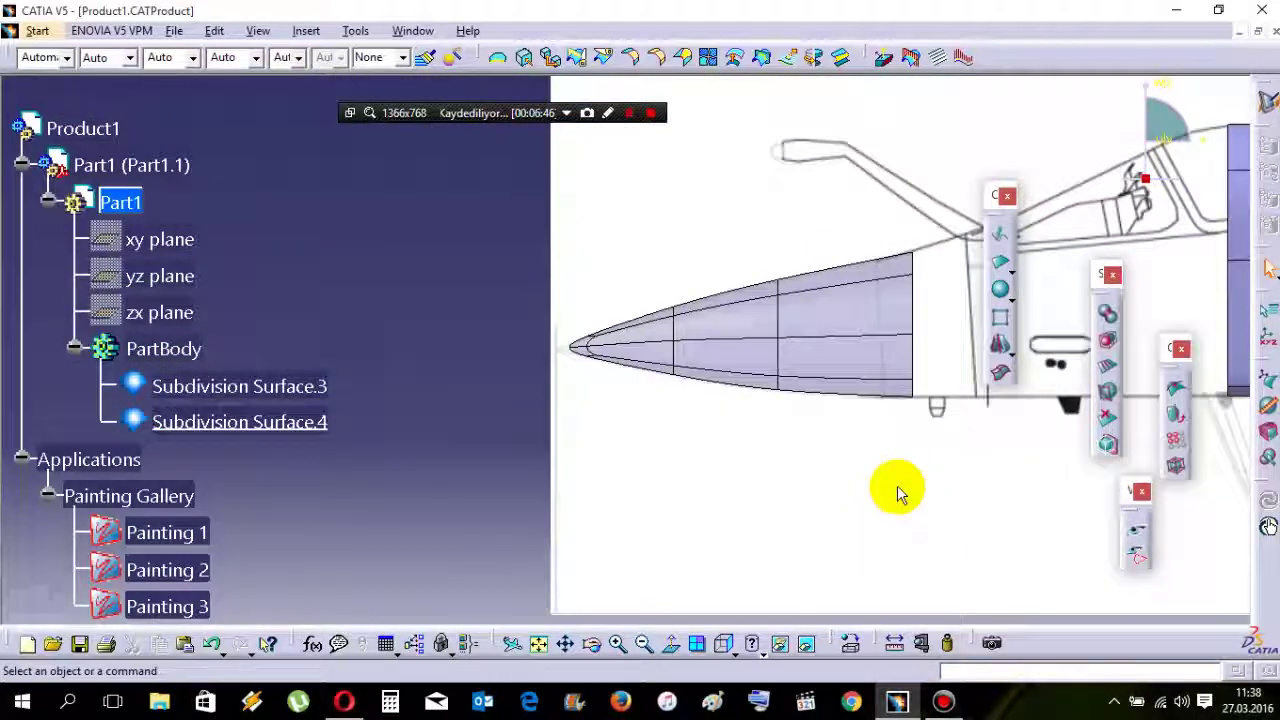
middle_drag(865, 481, 722, 481)
ctrl+middle_drag(781, 353, 715, 321)
double_click(761, 260)
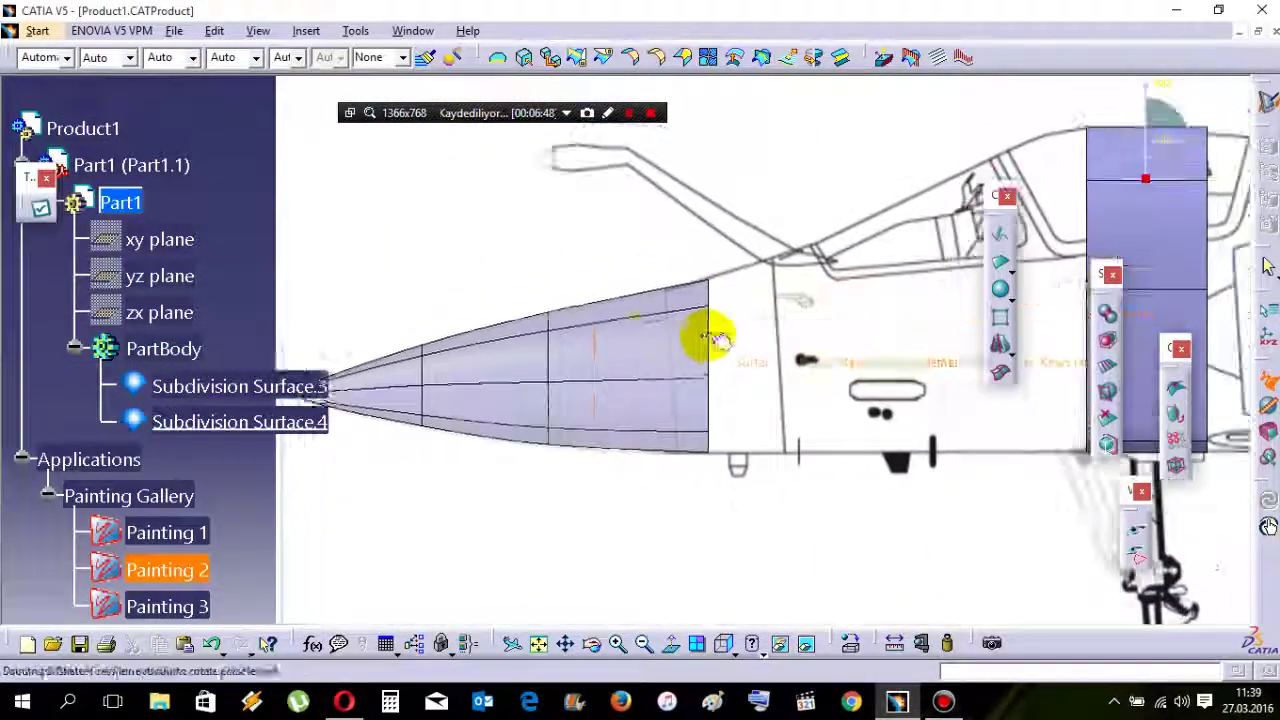
click(708, 358)
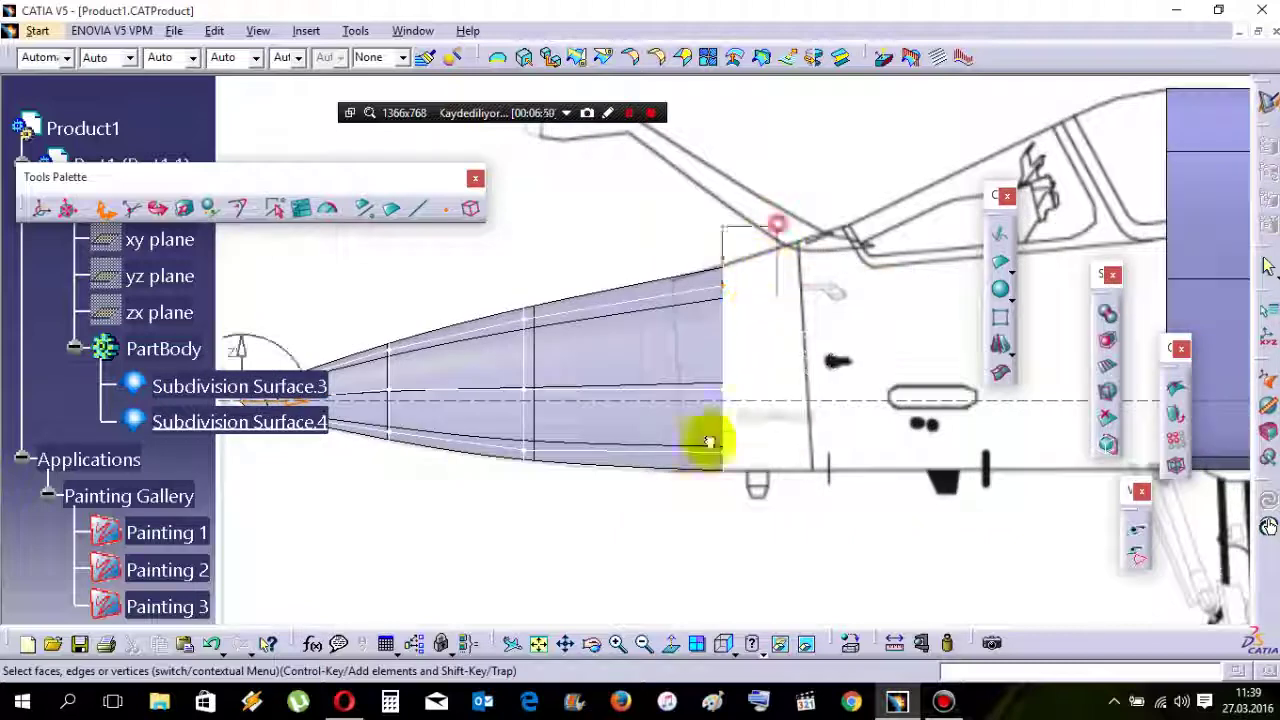
right_click(812, 231)
click(849, 308)
drag(781, 384, 810, 318)
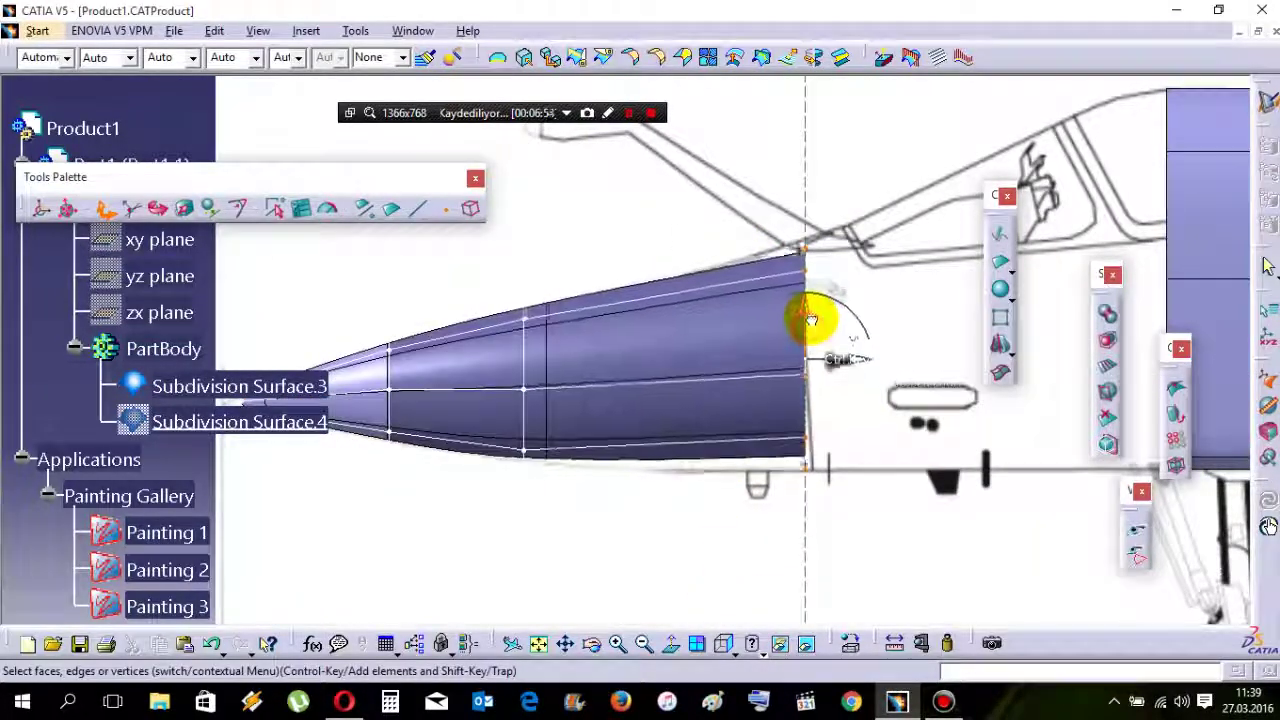
Move the rear ring's lower vertices down to the belly line and align them with the slanted panel line.
middle_drag(865, 447, 847, 443)
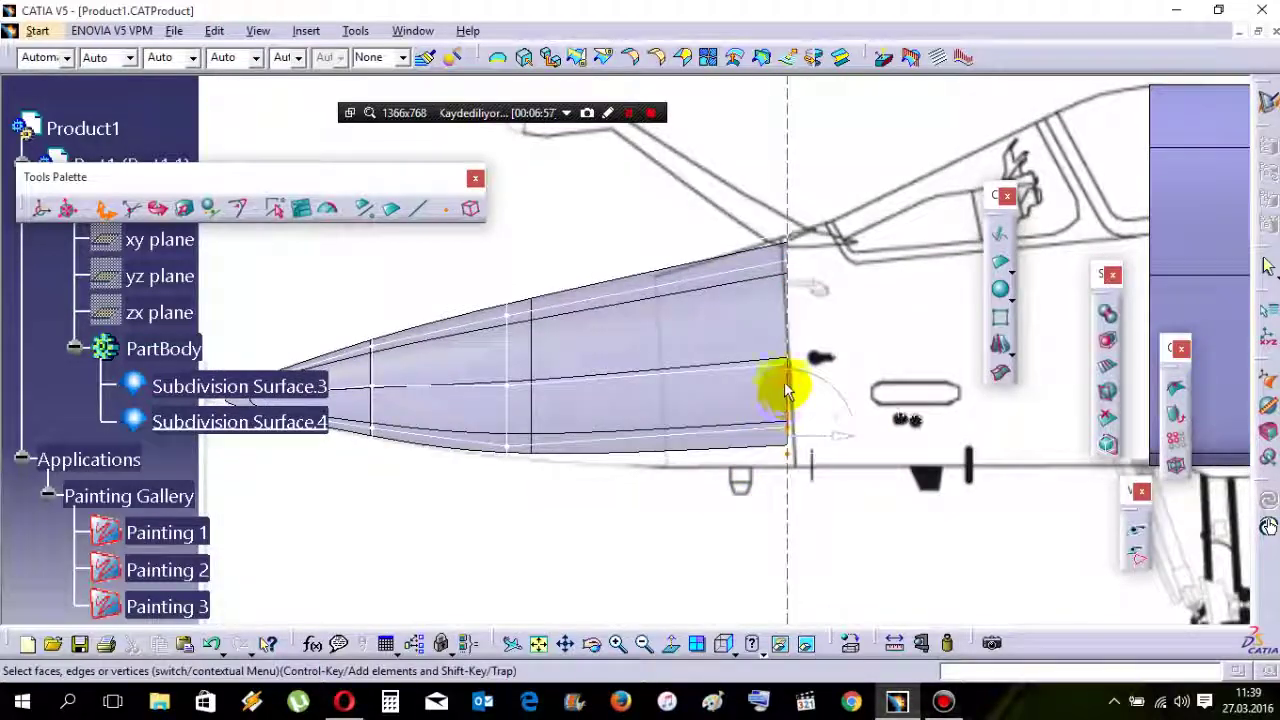
drag(785, 390, 797, 408)
middle_drag(836, 506, 683, 456)
drag(712, 468, 731, 467)
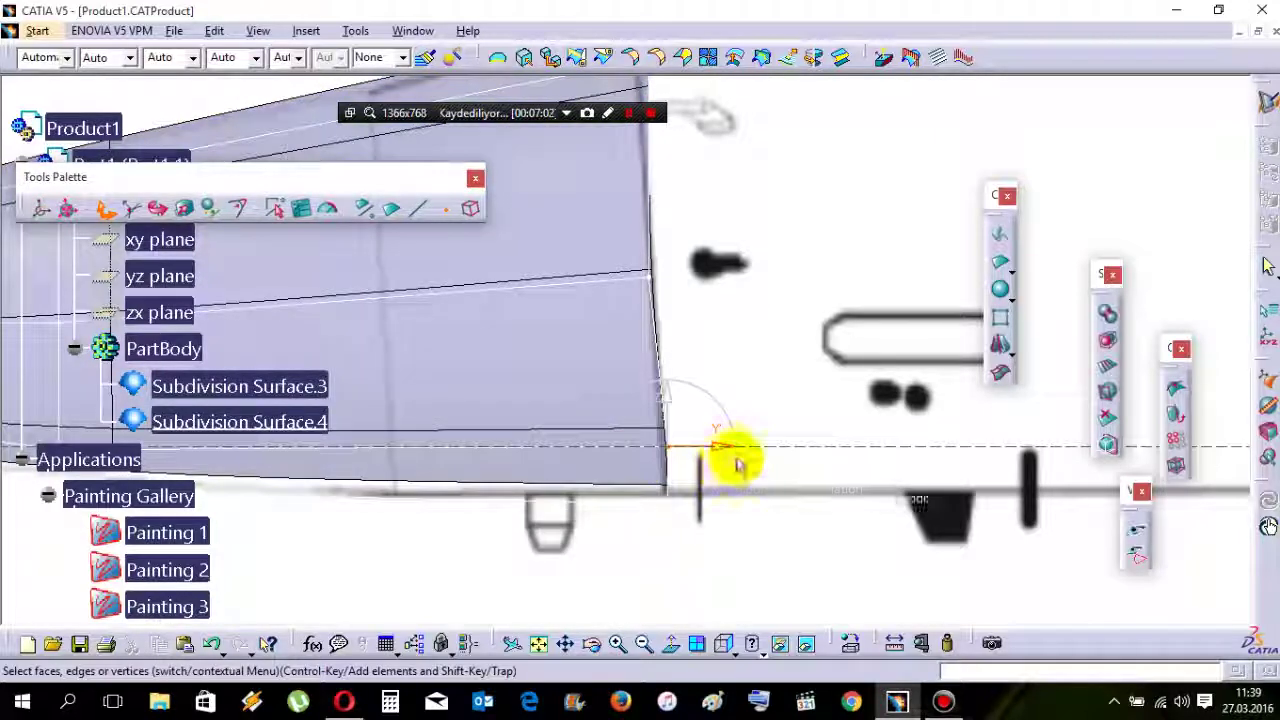
click(723, 445)
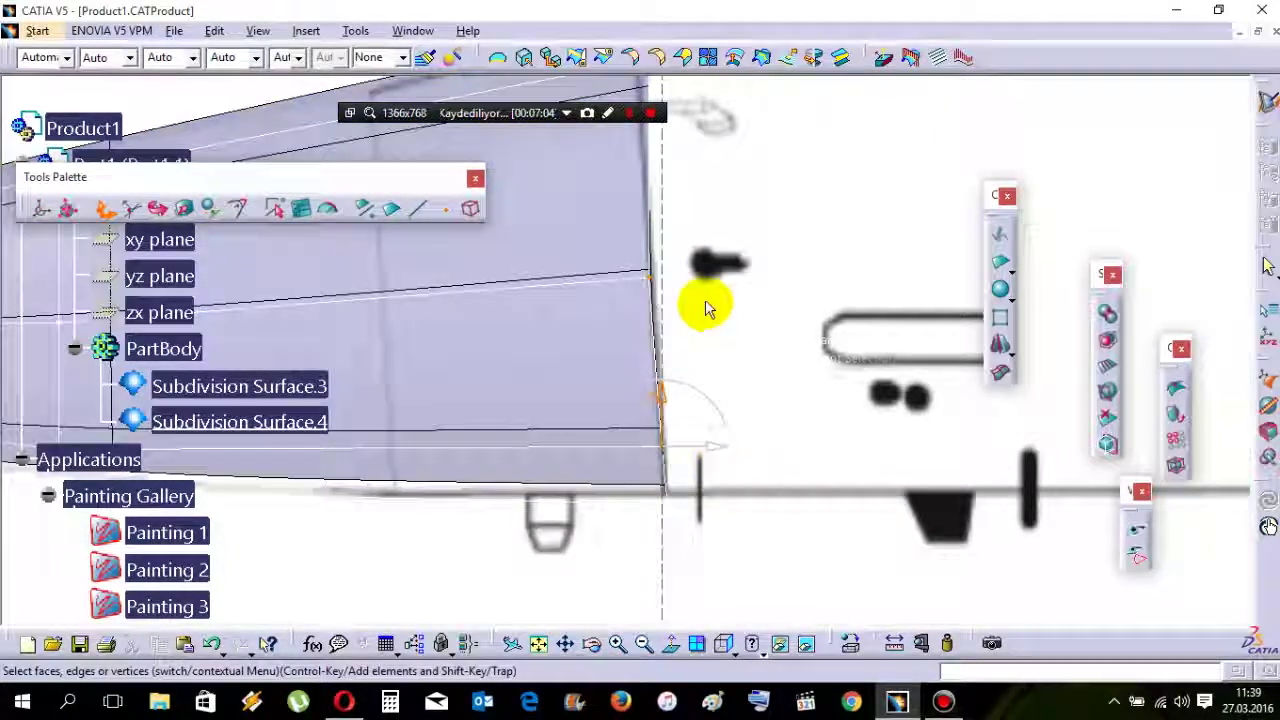
Fine-tune the rear ring's upper vertices to the fuselage outline and panel line below the windshield, and finish the modification.
middle_drag(704, 164, 721, 433)
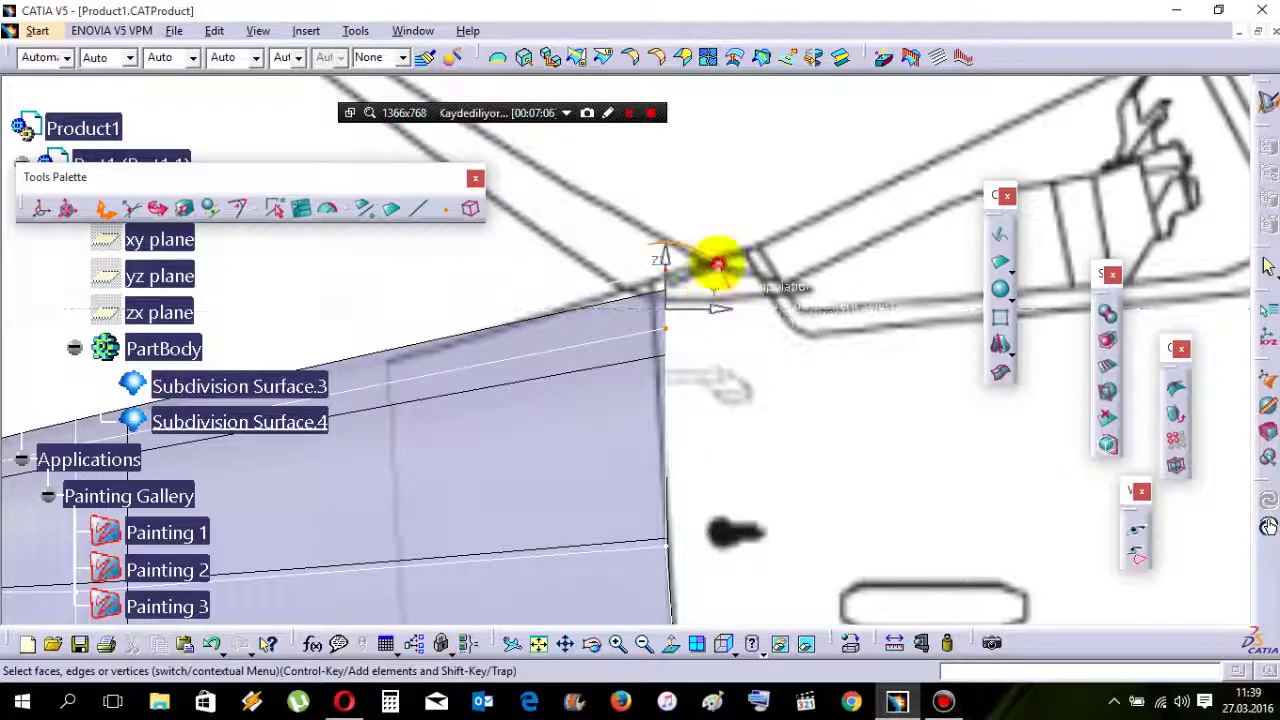
drag(718, 265, 717, 262)
drag(703, 311, 699, 311)
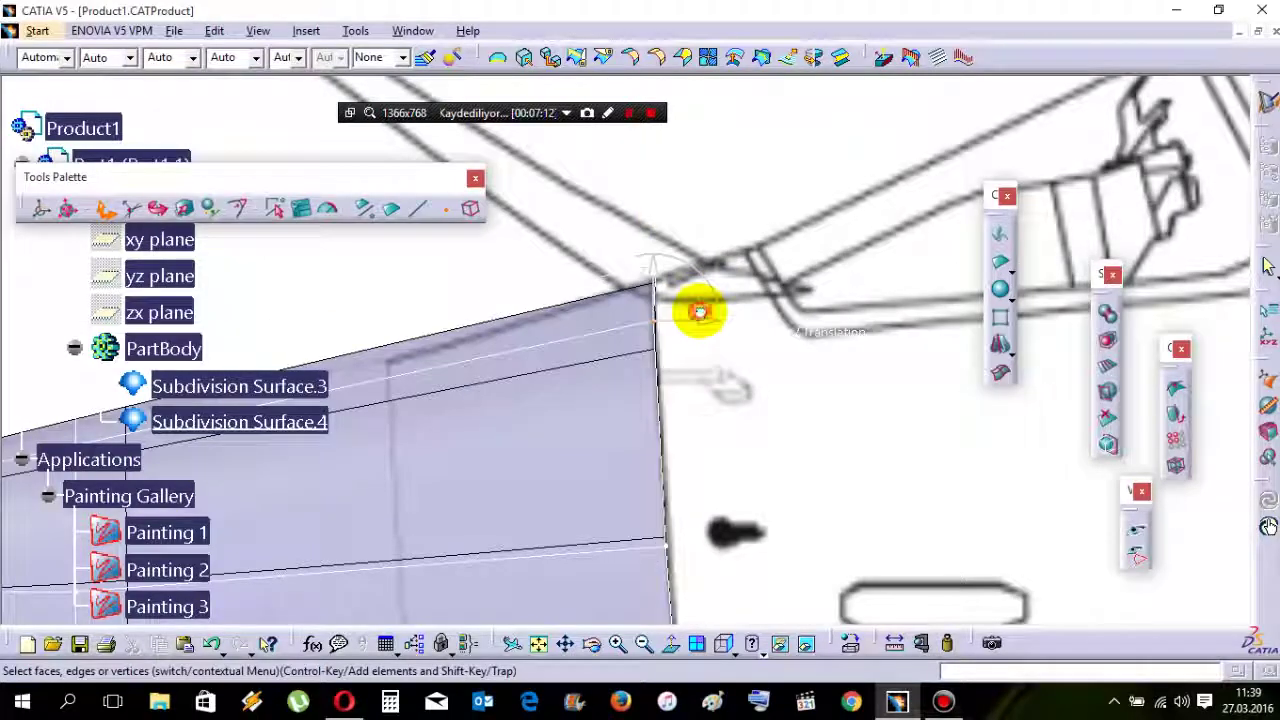
click(690, 233)
ctrl+middle_drag(690, 235, 722, 594)
click(430, 293)
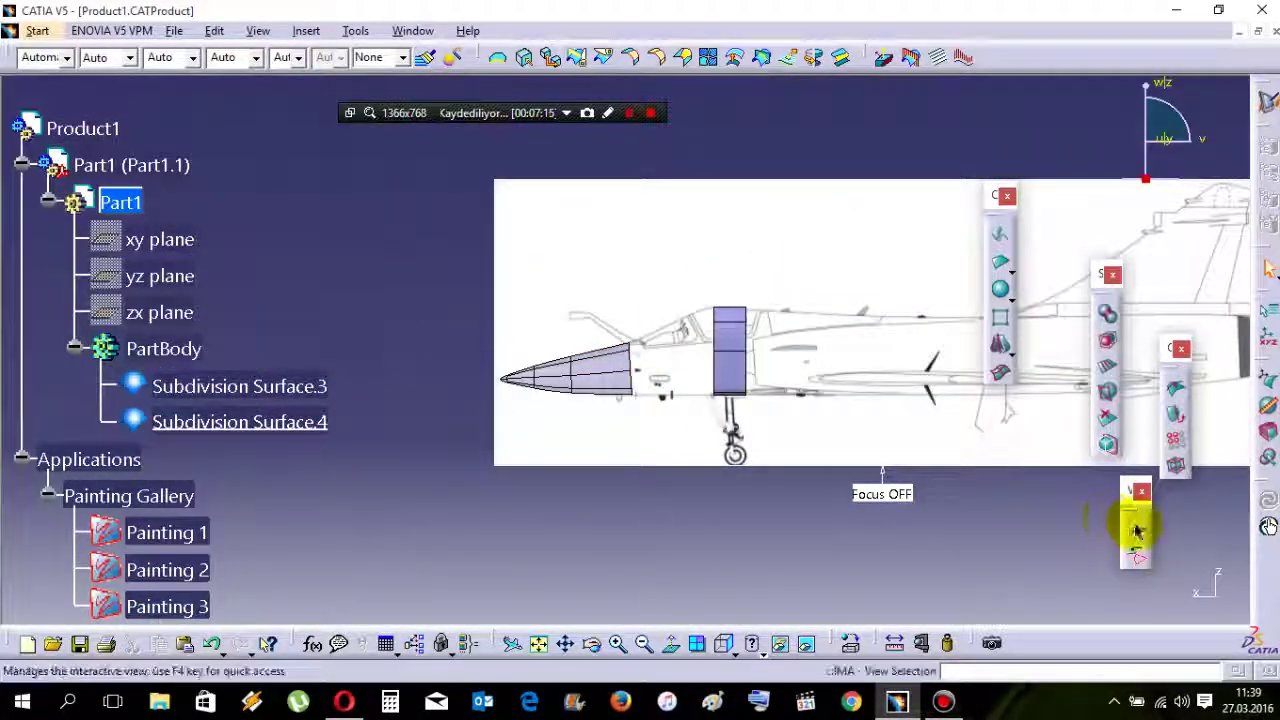
Scale the nose cone's rear vertex ring in width with Affinity to fit the top-view fuselage outline, finish the modification and save.
click(706, 206)
ctrl+middle_drag(694, 514, 697, 325)
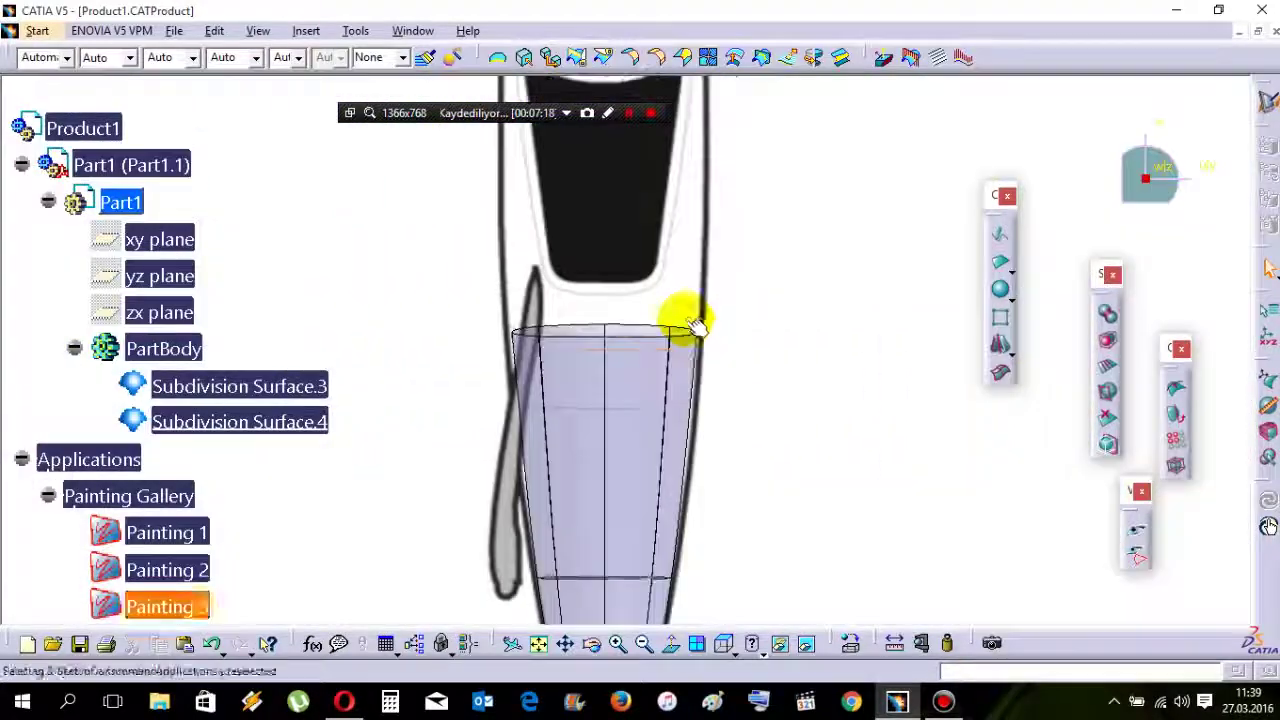
ctrl+middle_drag(645, 499, 655, 310)
middle_drag(612, 240, 609, 411)
double_click(609, 412)
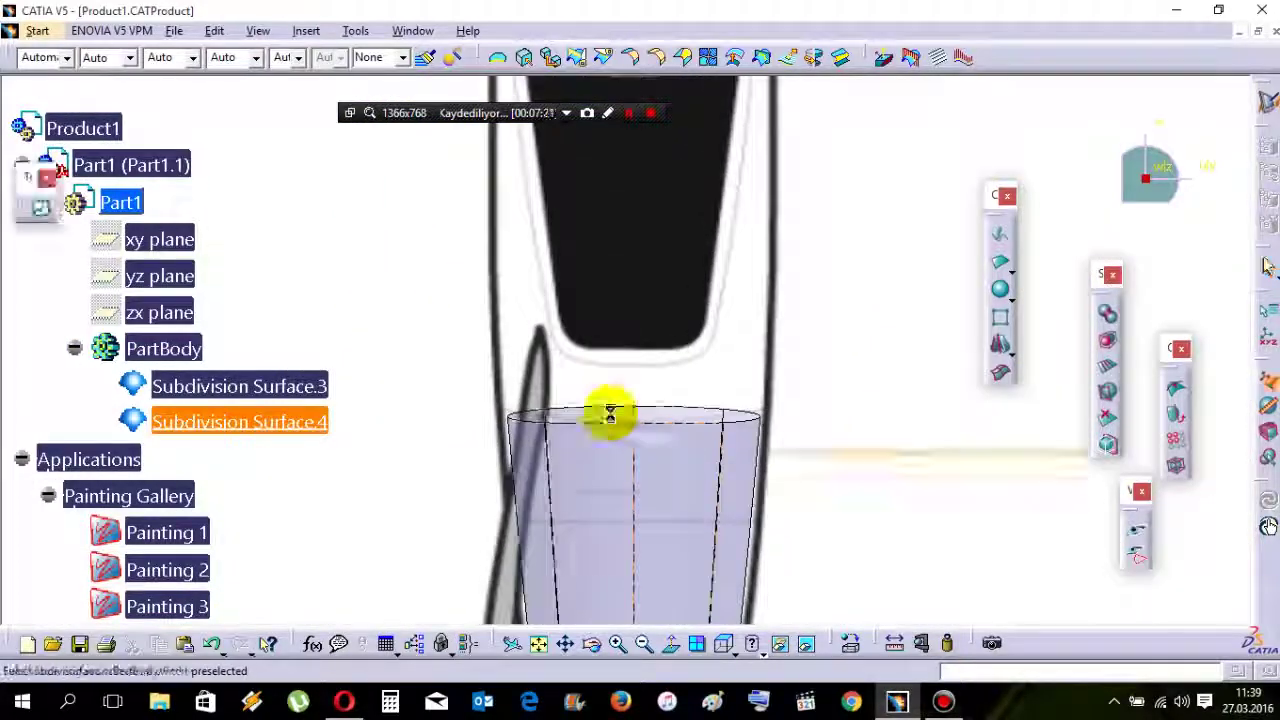
drag(449, 397, 824, 465)
right_click(680, 353)
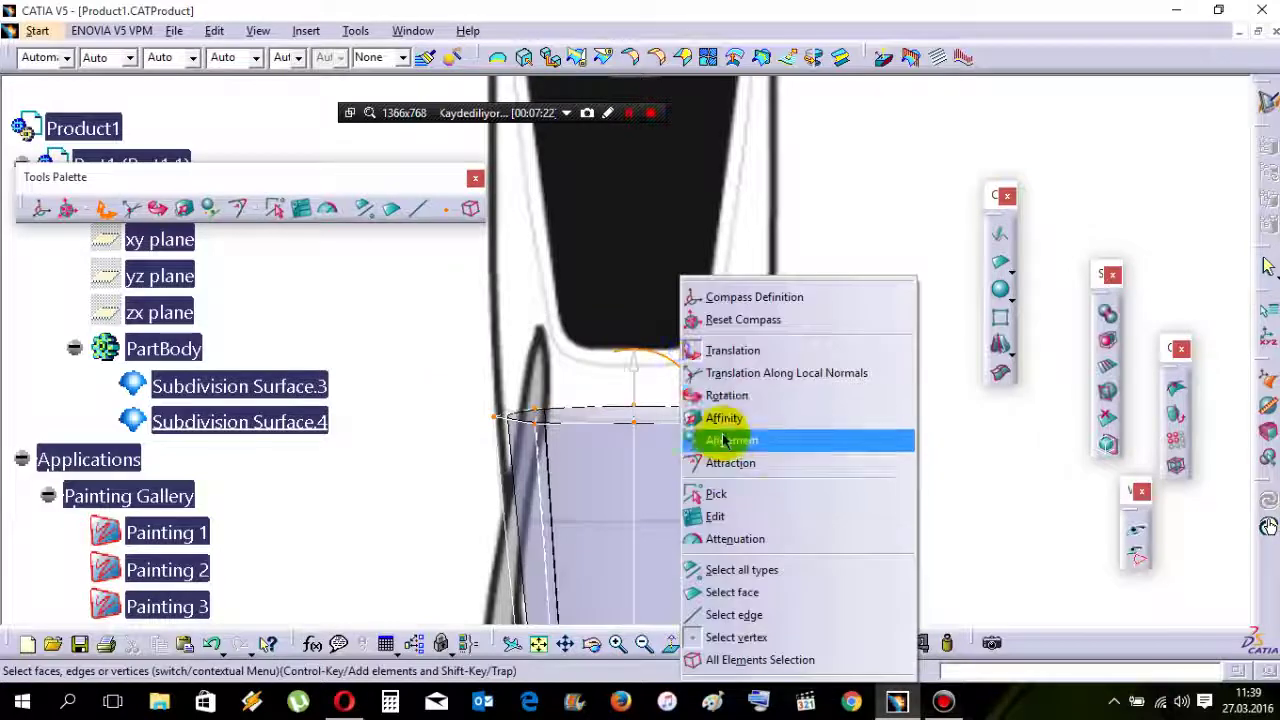
click(717, 417)
drag(692, 415, 683, 415)
key(Escape)
ctrl+middle_drag(680, 337, 826, 540)
click(833, 538)
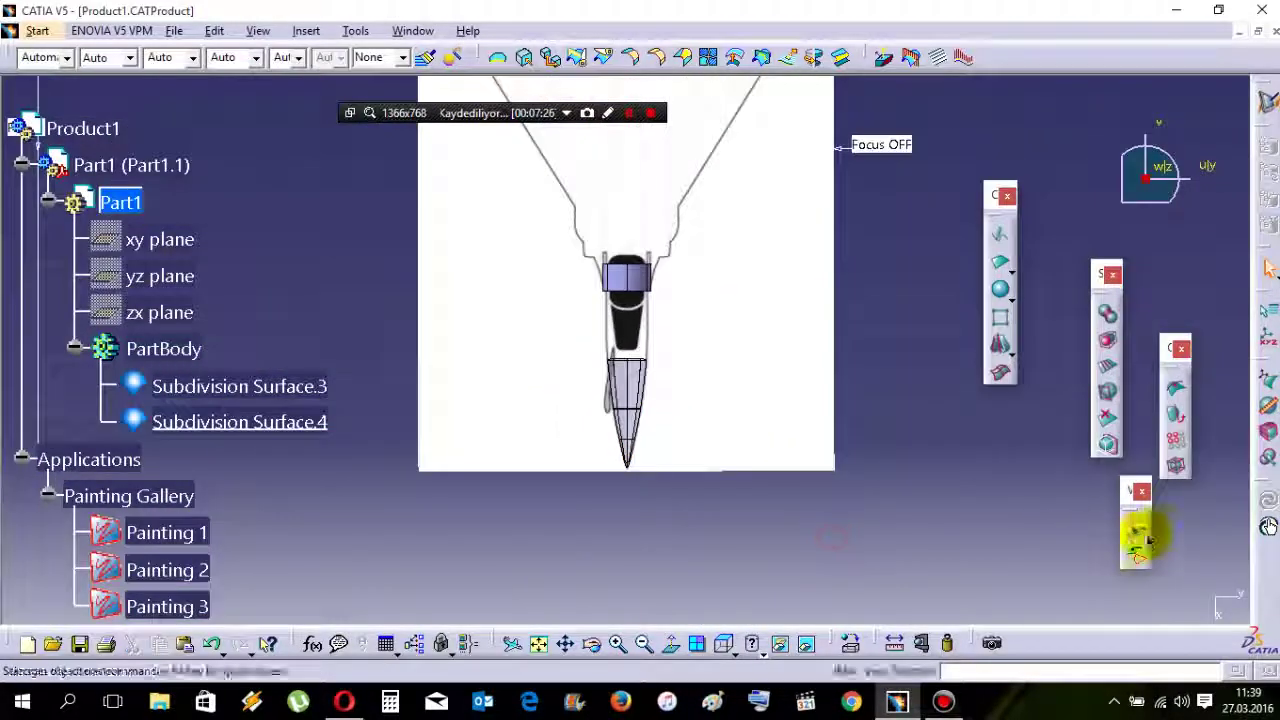
click(1140, 535)
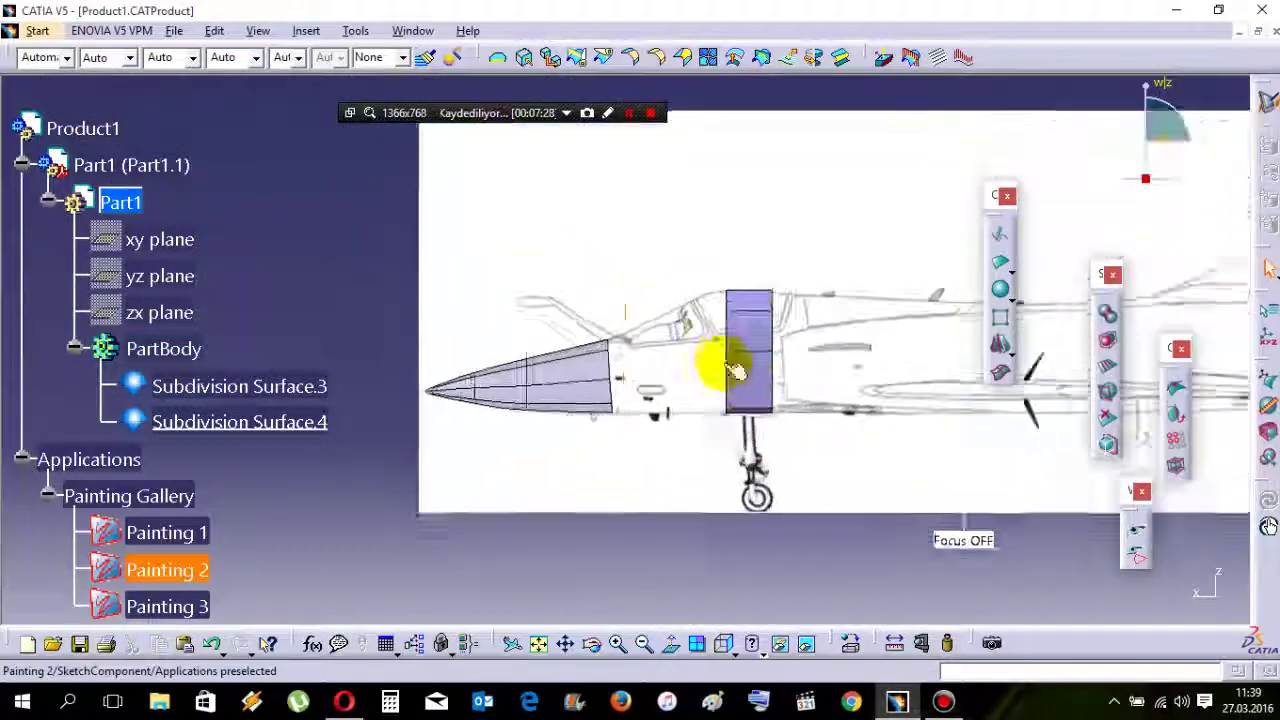
key(ctrl+s)
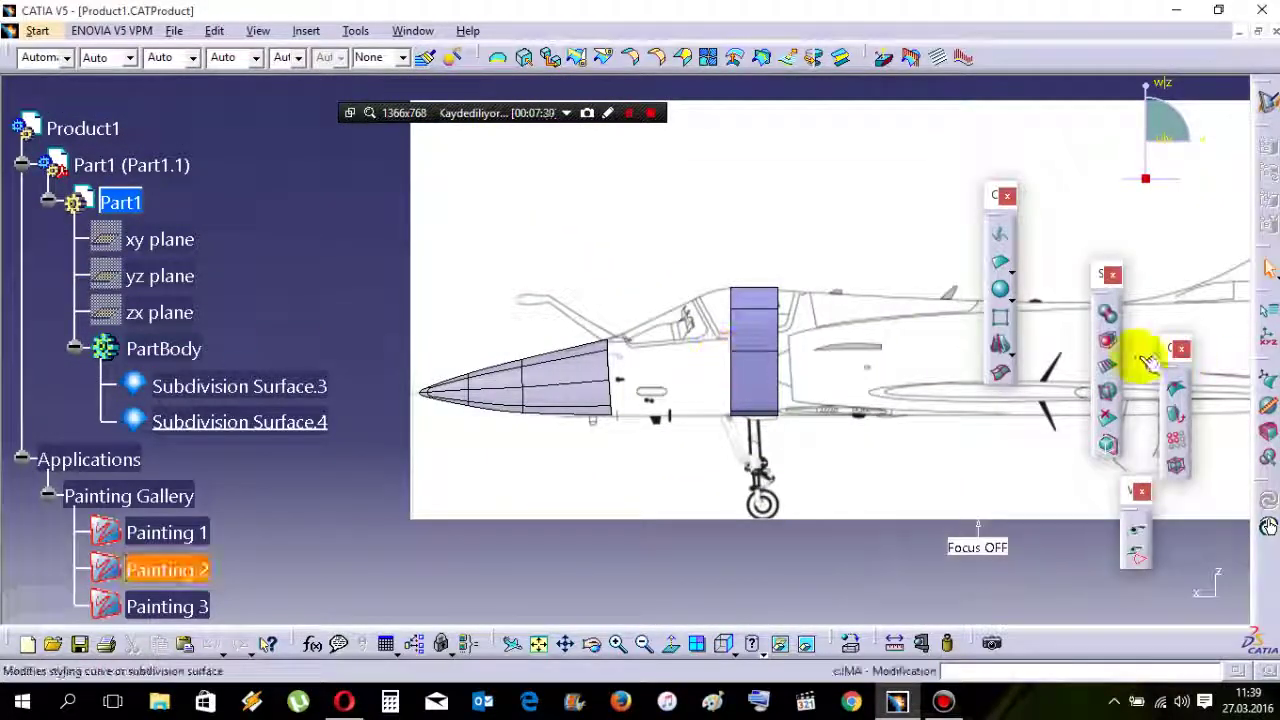
click(1108, 343)
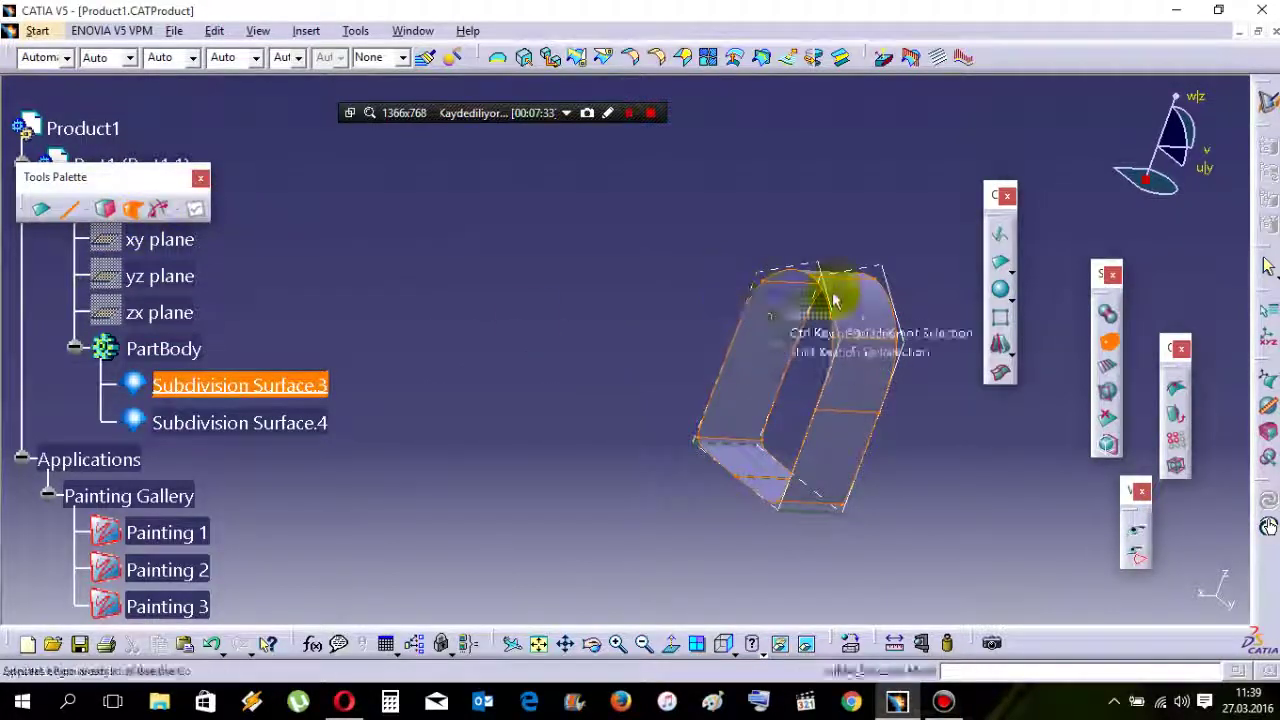
middle_drag(715, 285, 600, 362)
key(Escape)
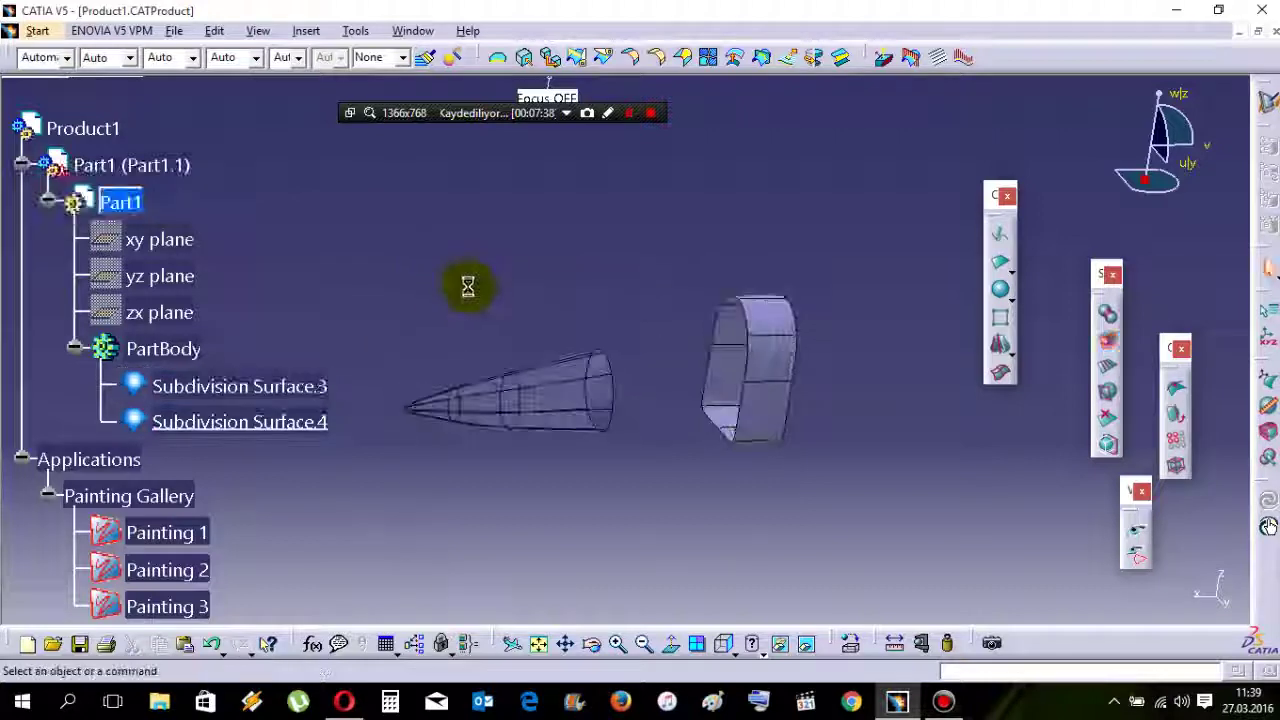
click(1111, 340)
middle_drag(780, 430, 822, 398)
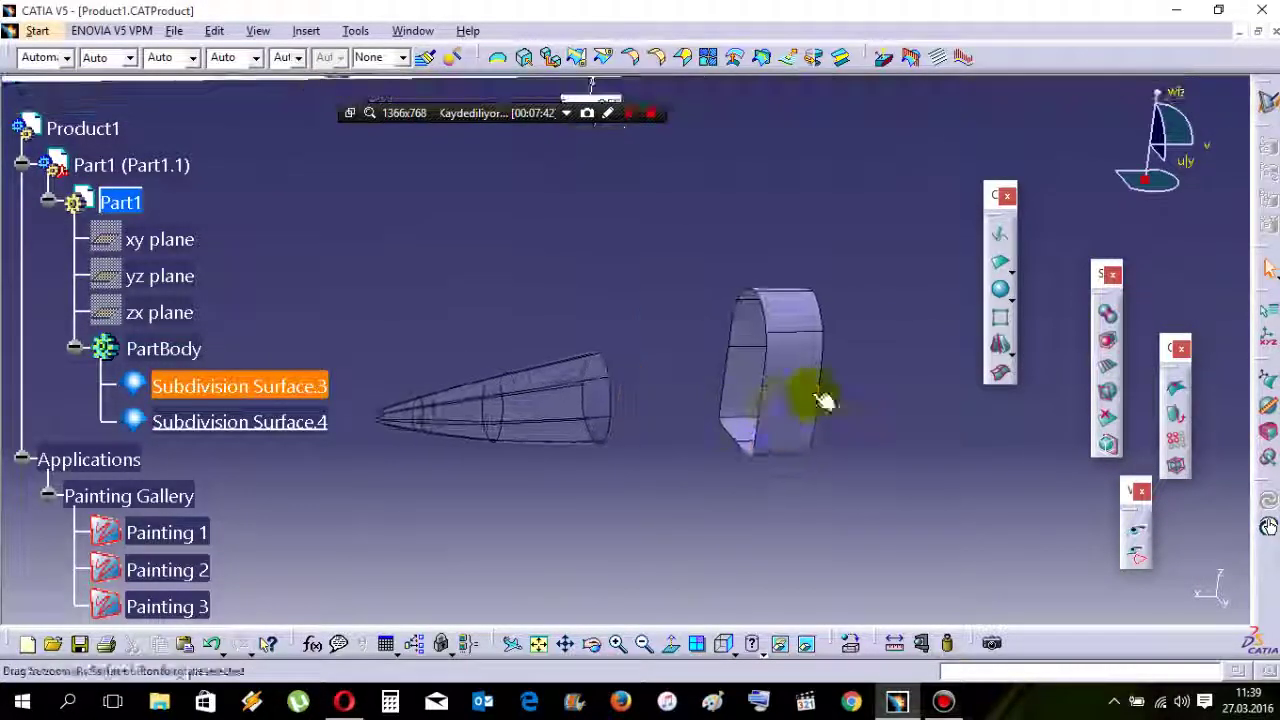
Extrude the fuselage section's front edge loop toward the nose with propagation, apply it and end the modification.
click(1107, 343)
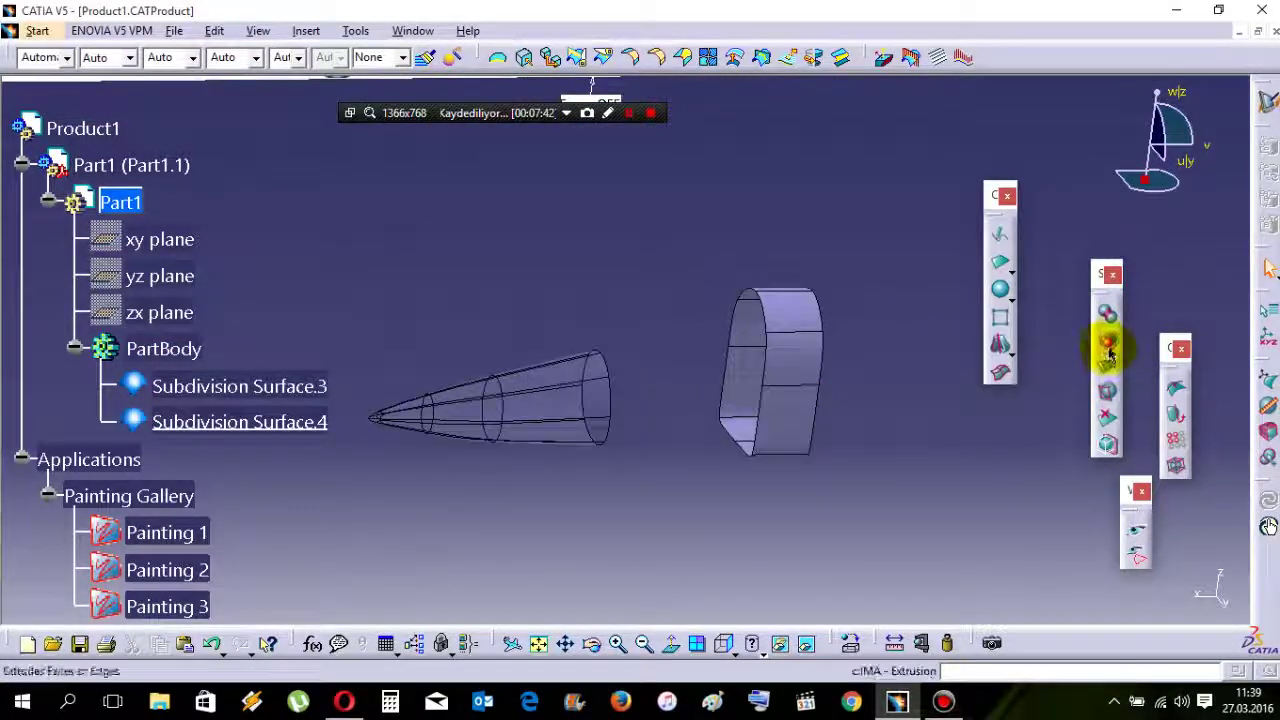
click(764, 308)
middle_drag(737, 348, 668, 275)
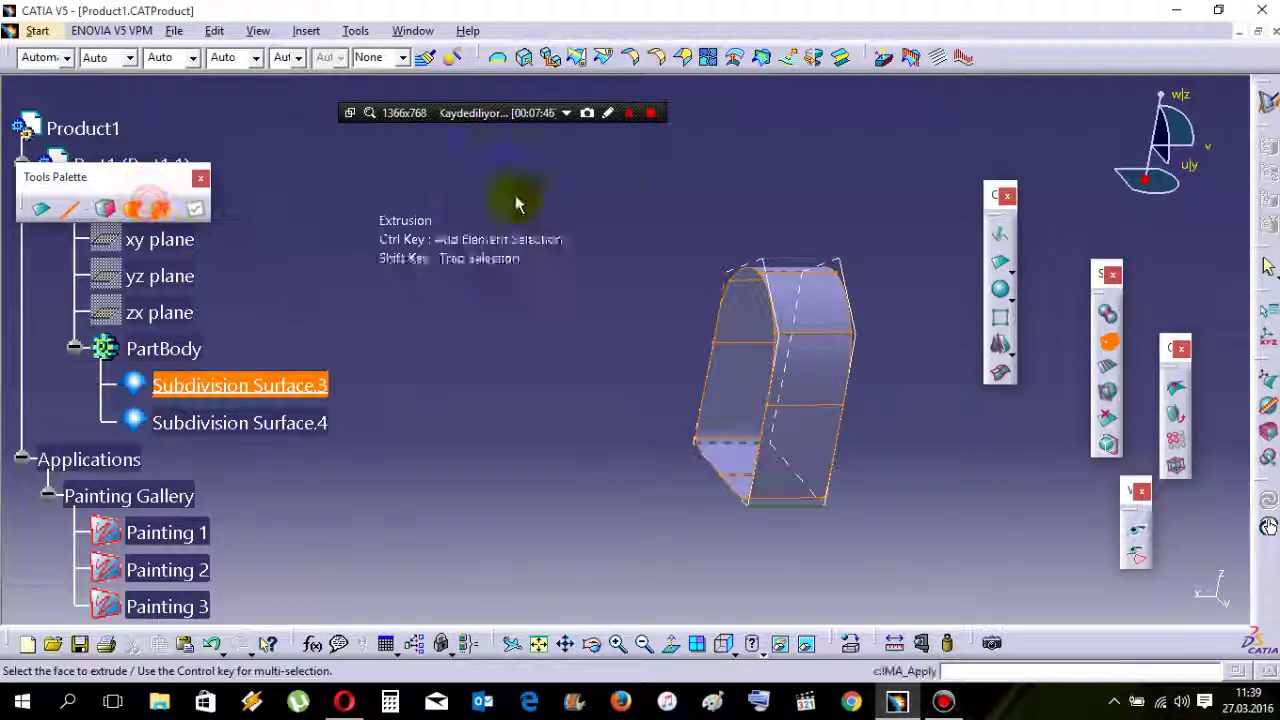
right_click(746, 268)
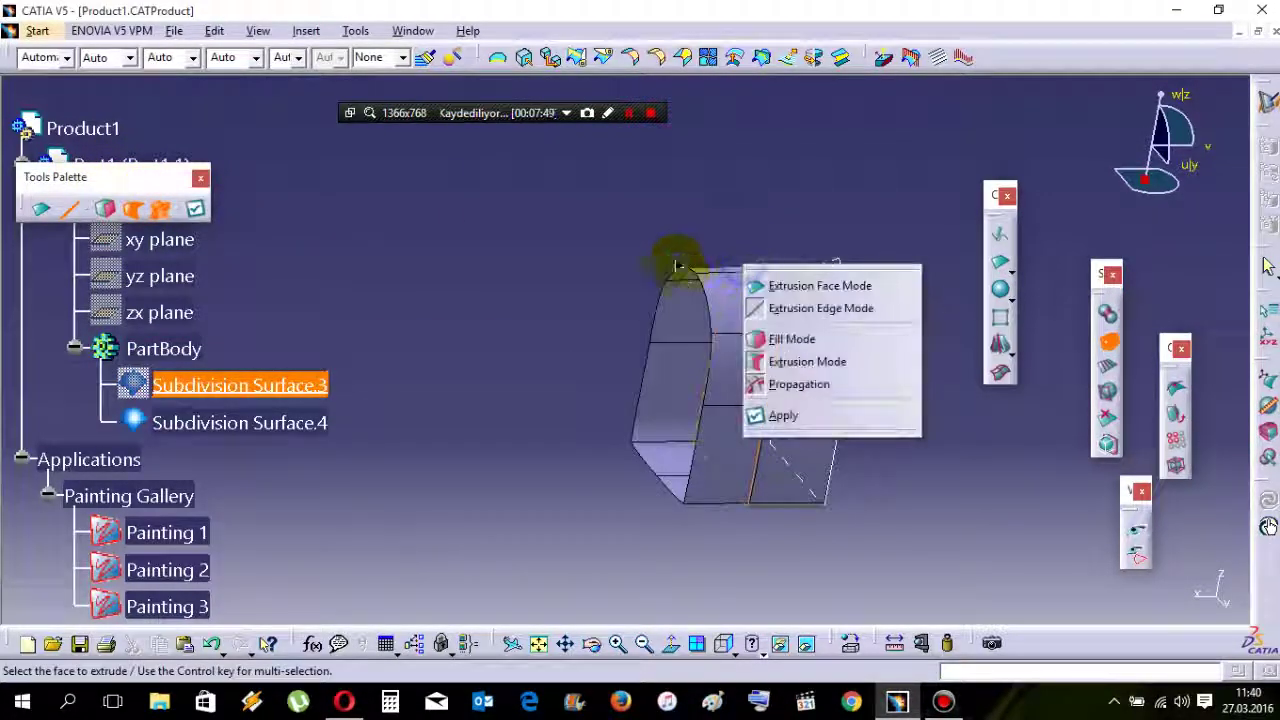
click(769, 411)
middle_drag(749, 363, 694, 380)
click(630, 286)
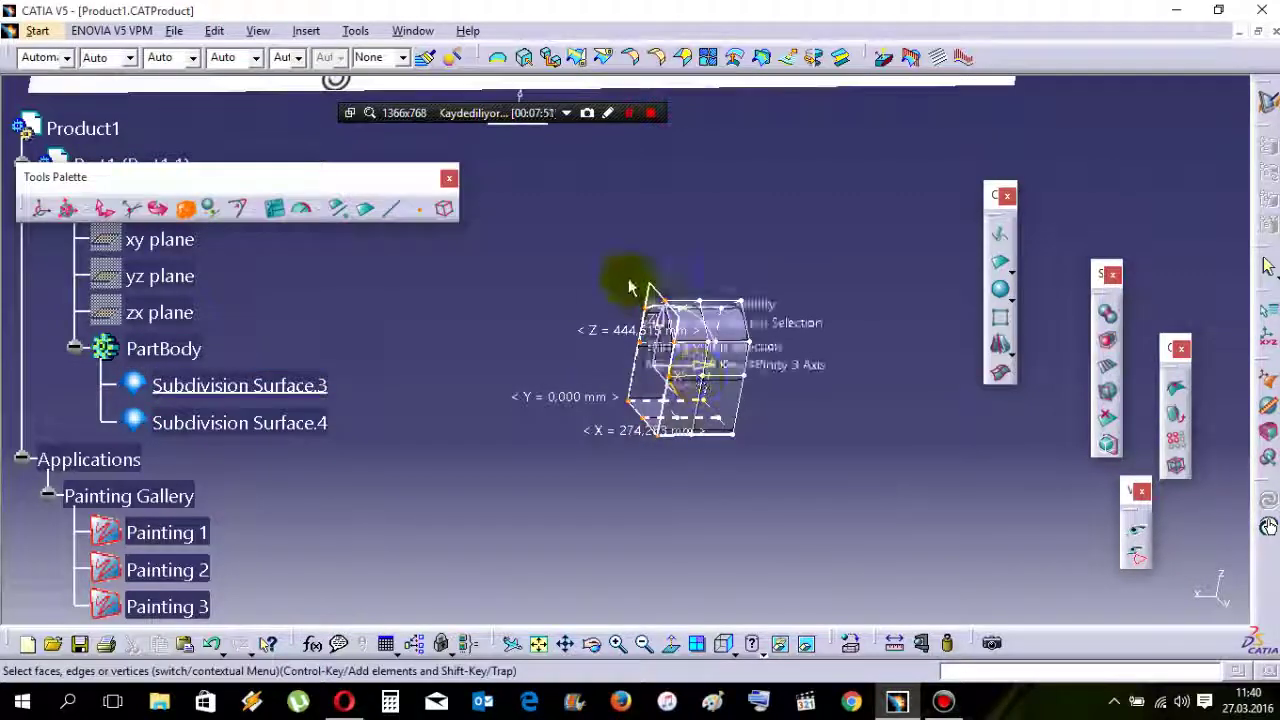
click(629, 280)
click(628, 279)
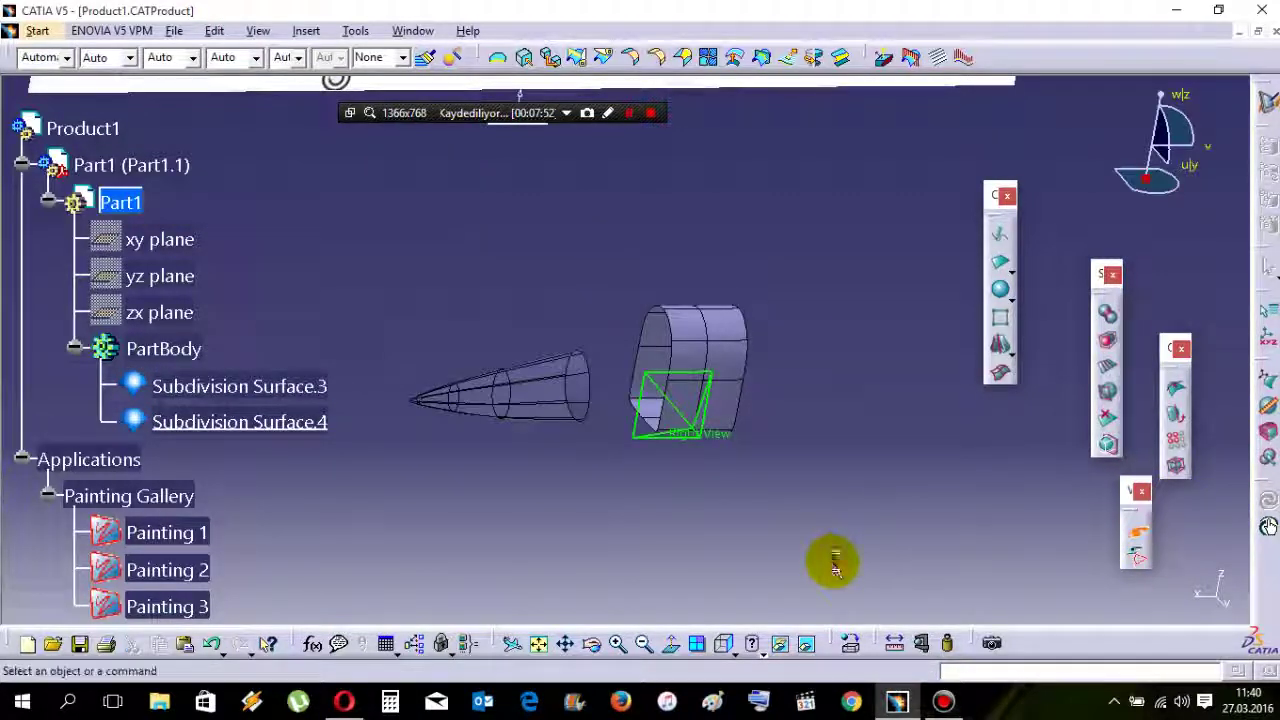
Switch to the side view and set the fuselage section surface's transparency value to 25%.
click(722, 408)
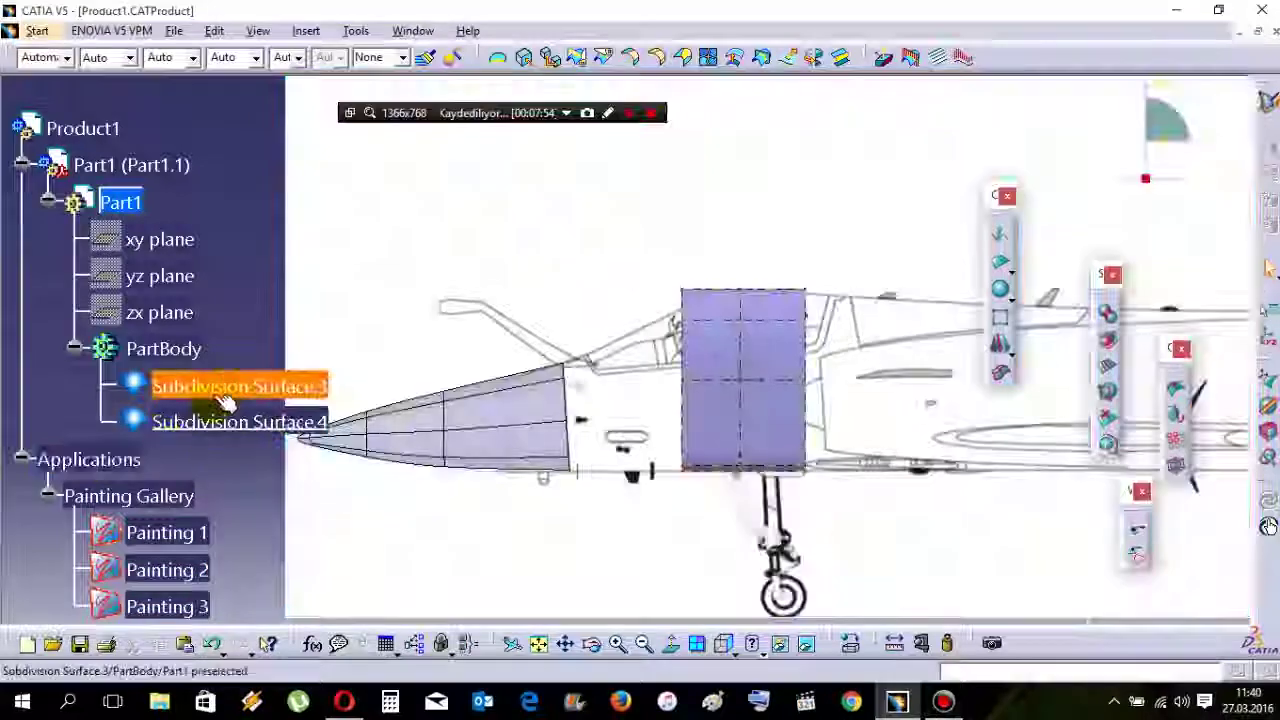
click(226, 400)
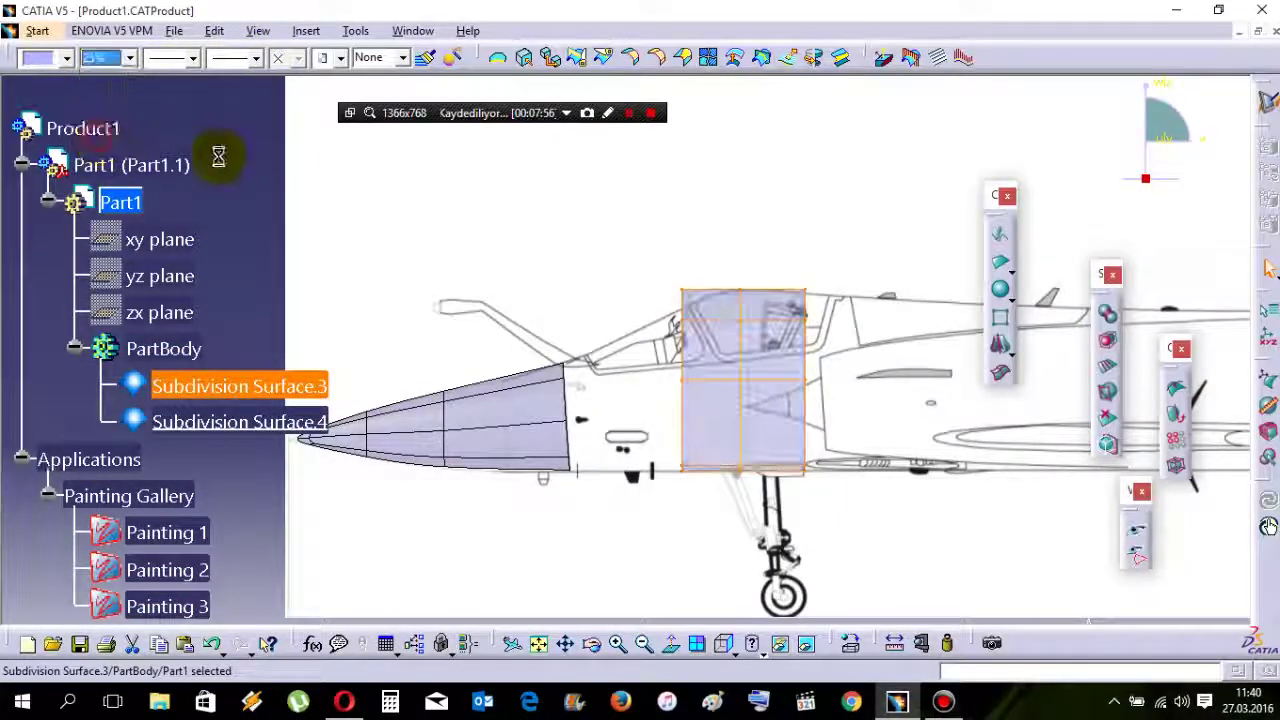
click(247, 160)
Scale the fuselage section's front vertex ring in height with Affinity to match the canopy outline in the side view.
middle_drag(733, 405, 694, 377)
click(754, 310)
right_click(686, 272)
click(720, 348)
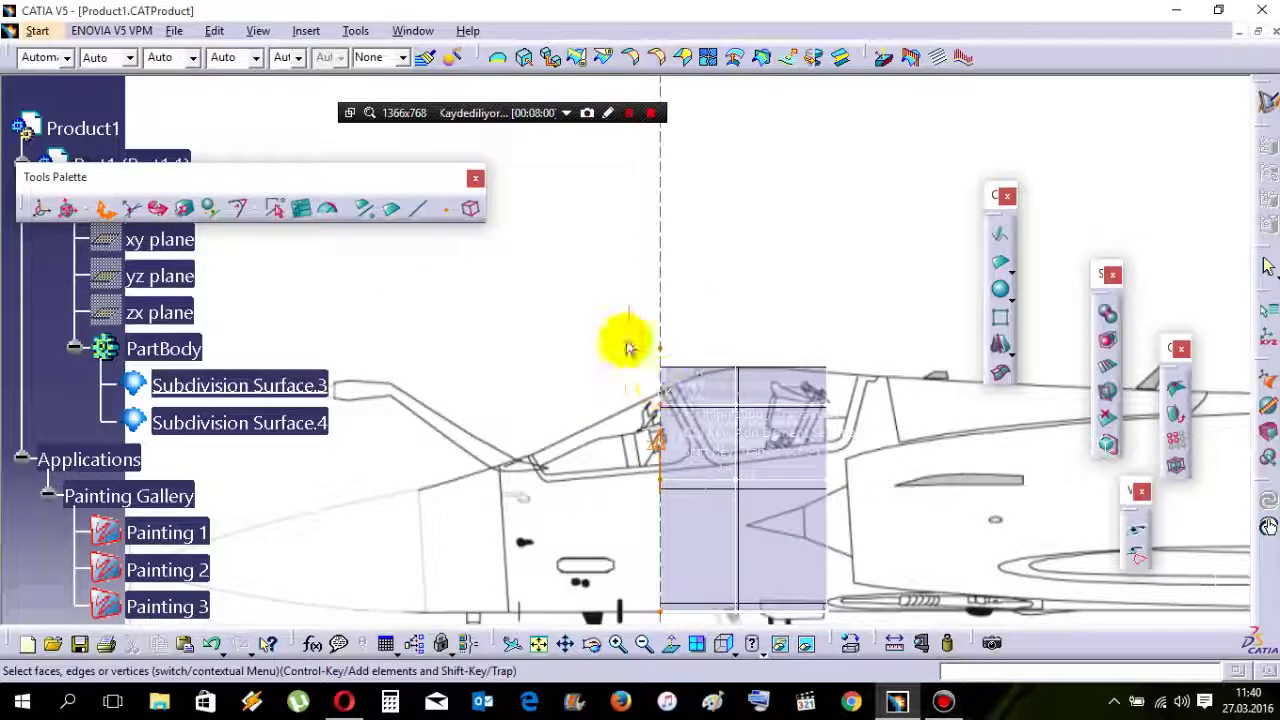
middle_drag(629, 348, 633, 351)
right_click(685, 298)
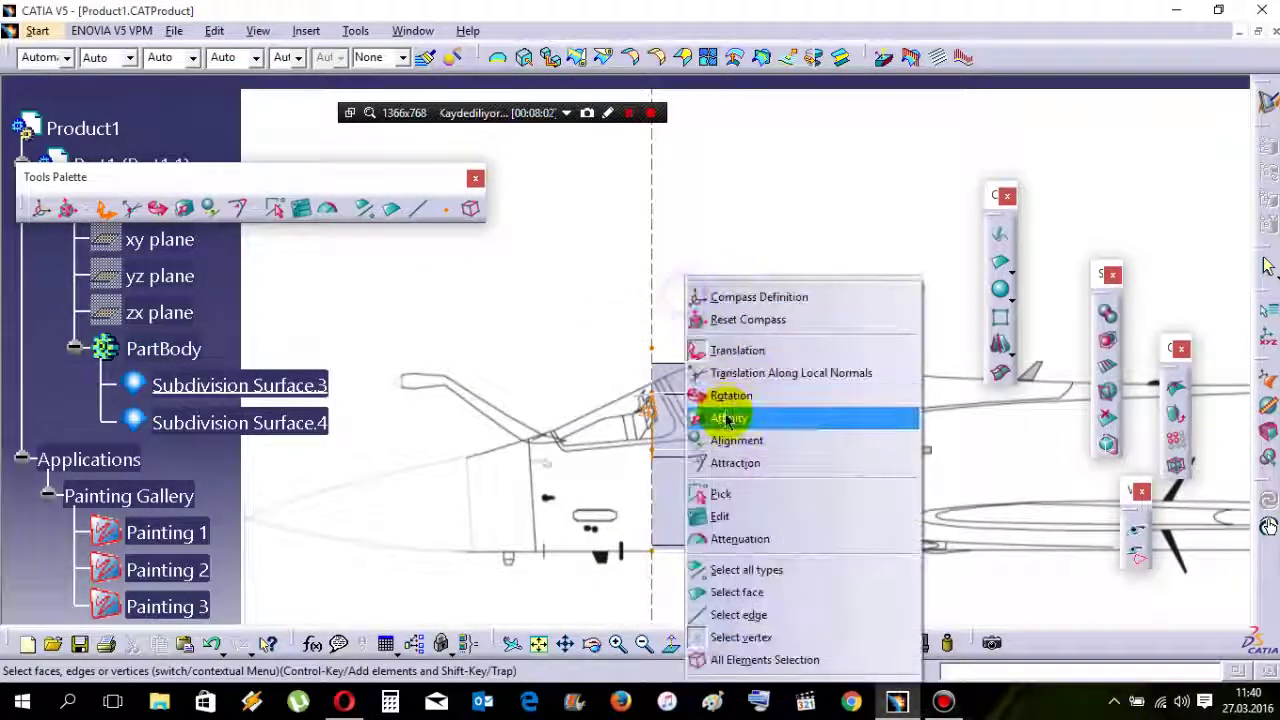
click(724, 419)
middle_drag(666, 510, 665, 451)
middle_drag(665, 451, 649, 320)
middle_drag(660, 378, 671, 348)
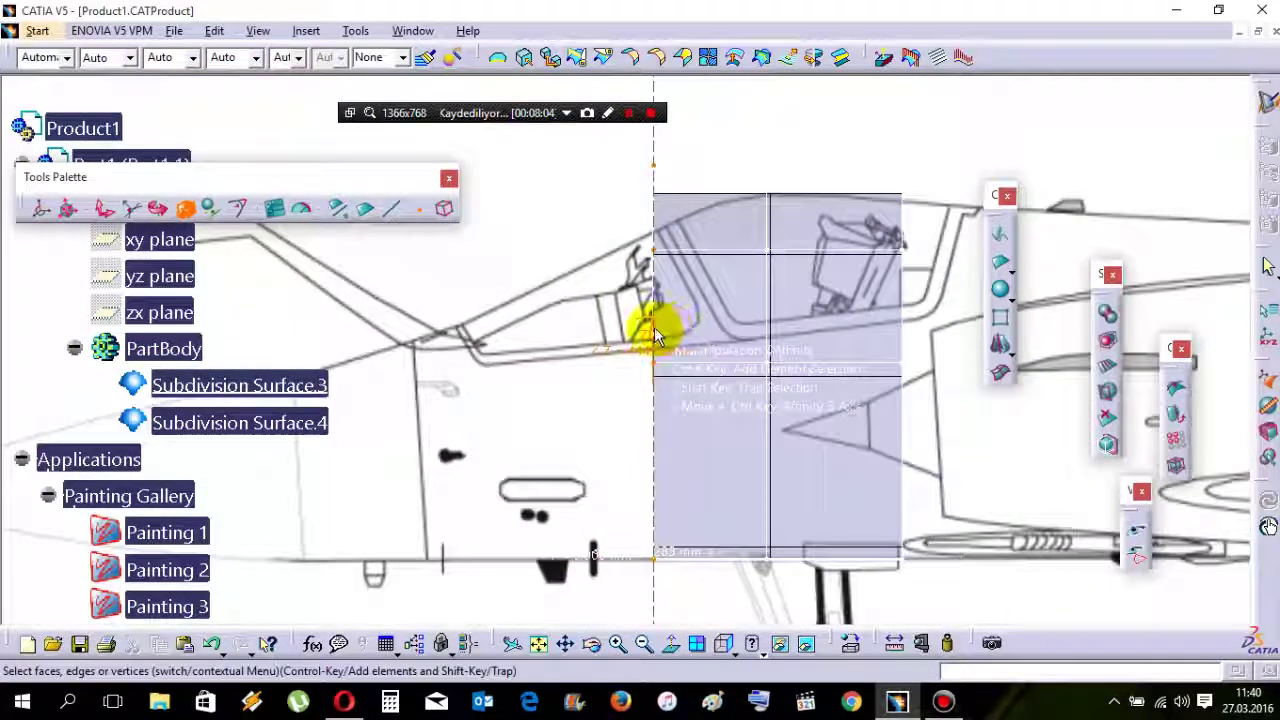
drag(655, 331, 656, 341)
Translate the front ring's vertices to fit the side-view fuselage outline, finish the modification and save.
right_click(572, 186)
click(607, 260)
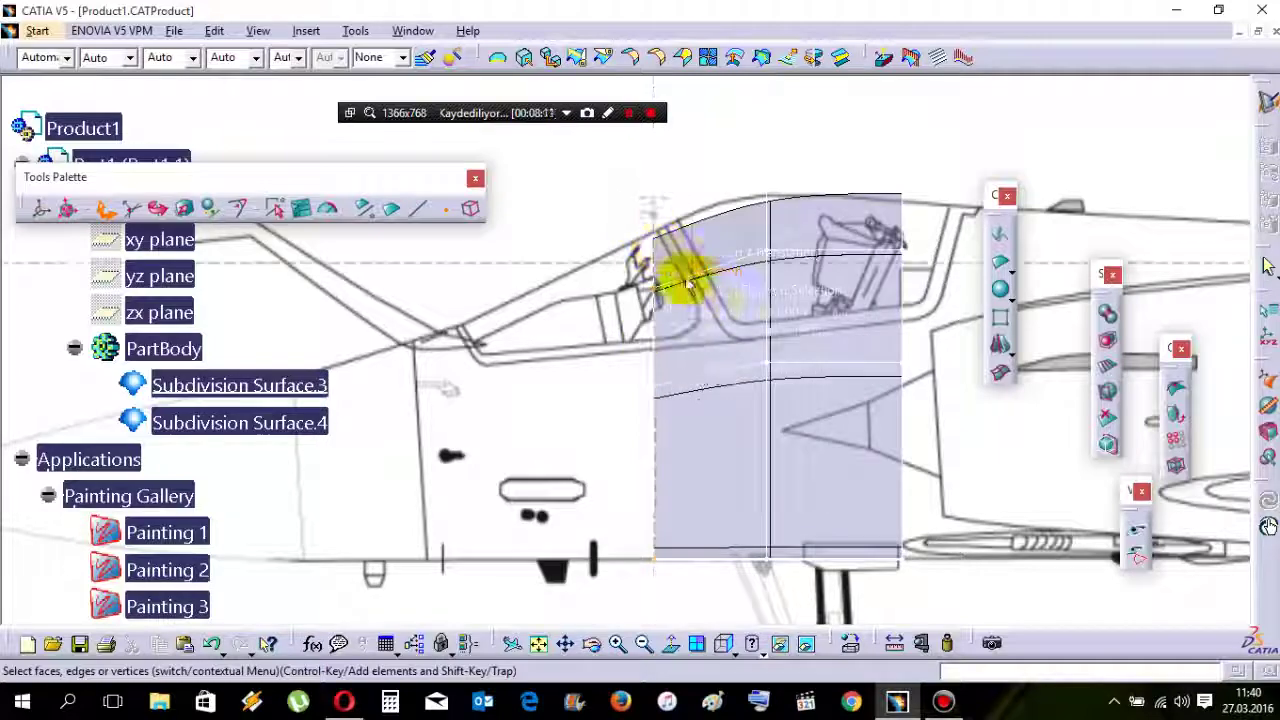
key(Escape)
middle_drag(657, 192, 705, 392)
click(657, 571)
key(ctrl+s)
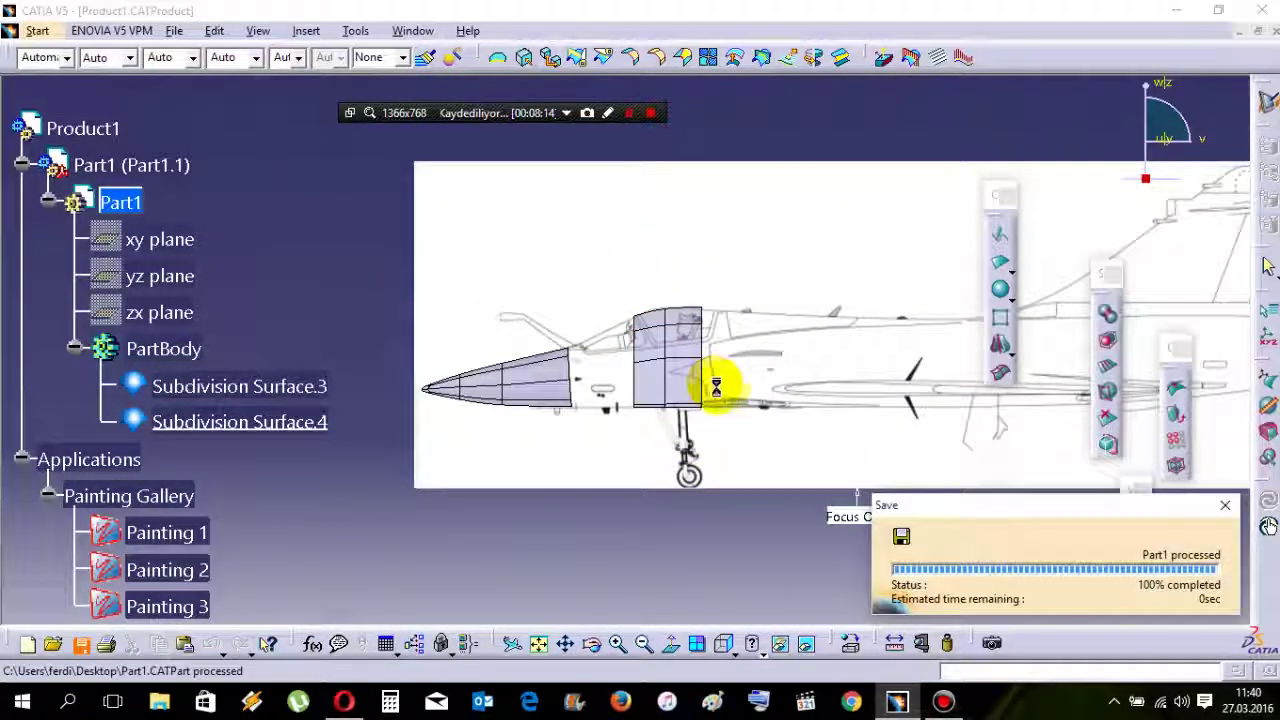
Raise the fuselage section's middle top vertices slightly and lower the front top ones to follow the side-view canopy curve.
middle_drag(786, 408, 838, 241)
middle_drag(838, 241, 499, 357)
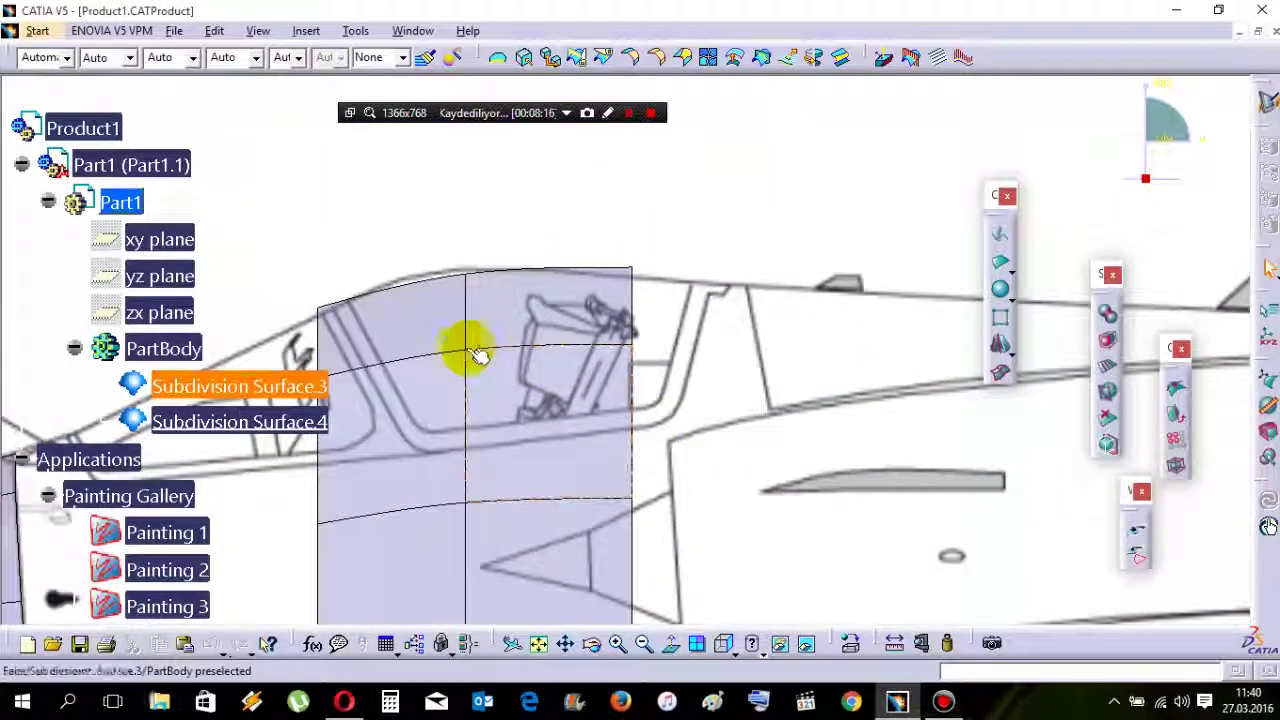
double_click(446, 302)
middle_drag(482, 290, 617, 394)
right_click(583, 293)
click(625, 352)
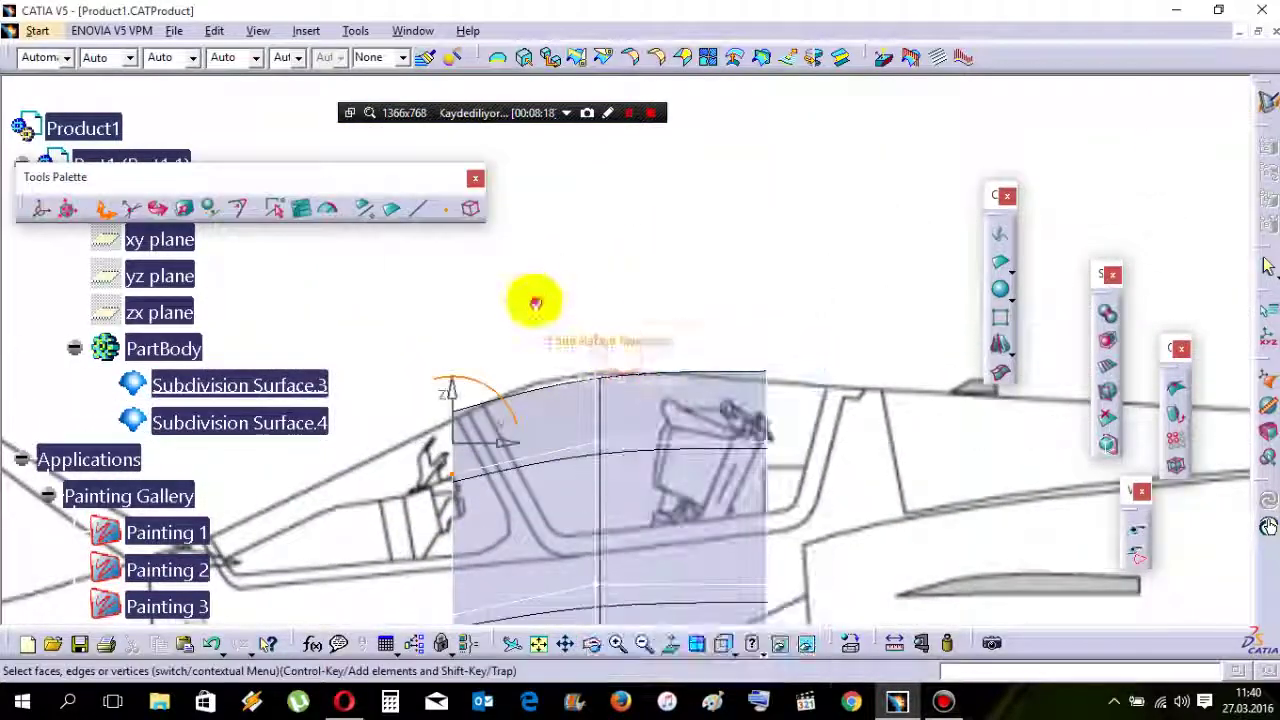
drag(598, 288, 597, 282)
drag(414, 354, 480, 408)
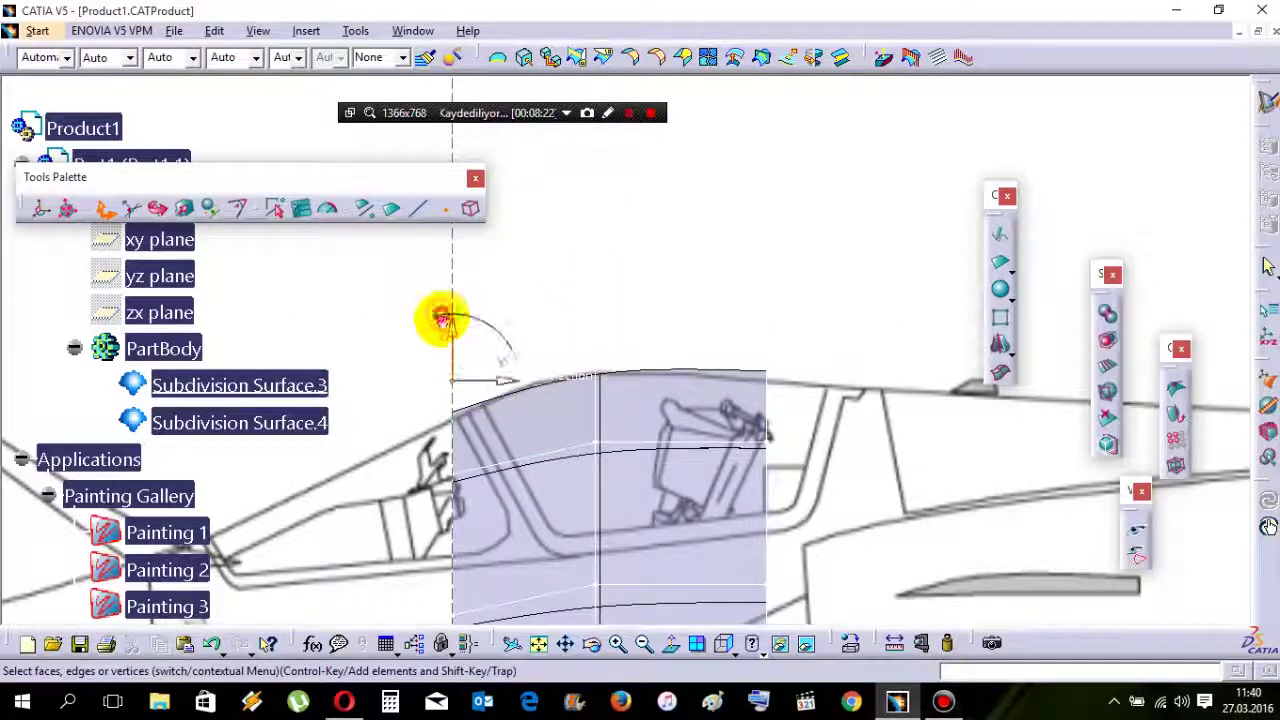
drag(449, 318, 450, 325)
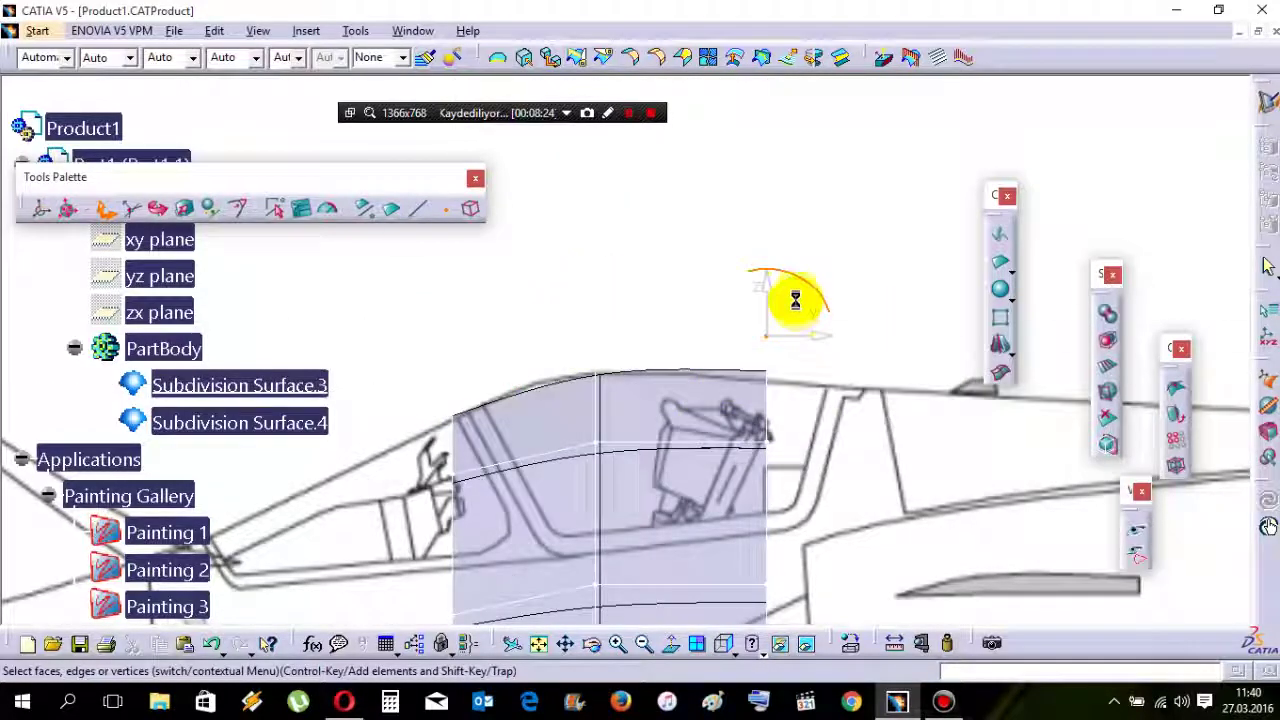
Lower the rear top vertices to the canopy line, raise the middle ones slightly, finish the modification and save.
drag(772, 288, 769, 301)
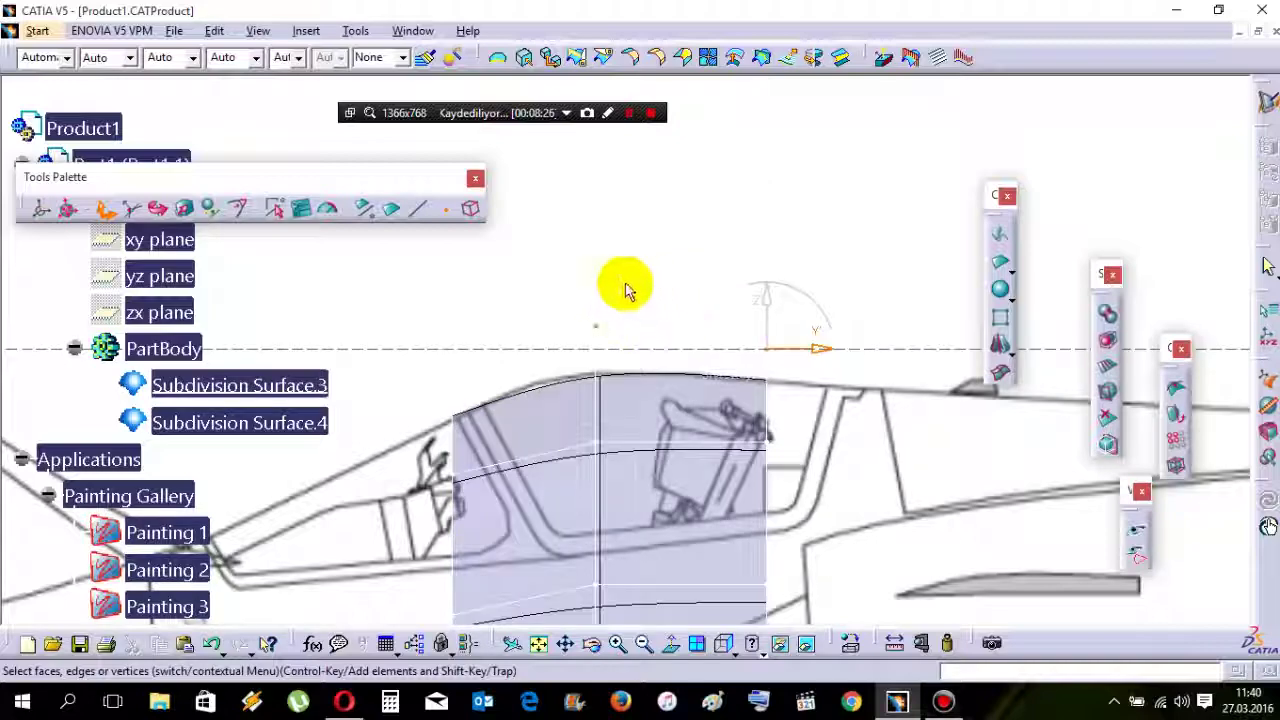
drag(596, 268, 597, 262)
key(Escape)
middle_drag(714, 246, 700, 577)
click(684, 598)
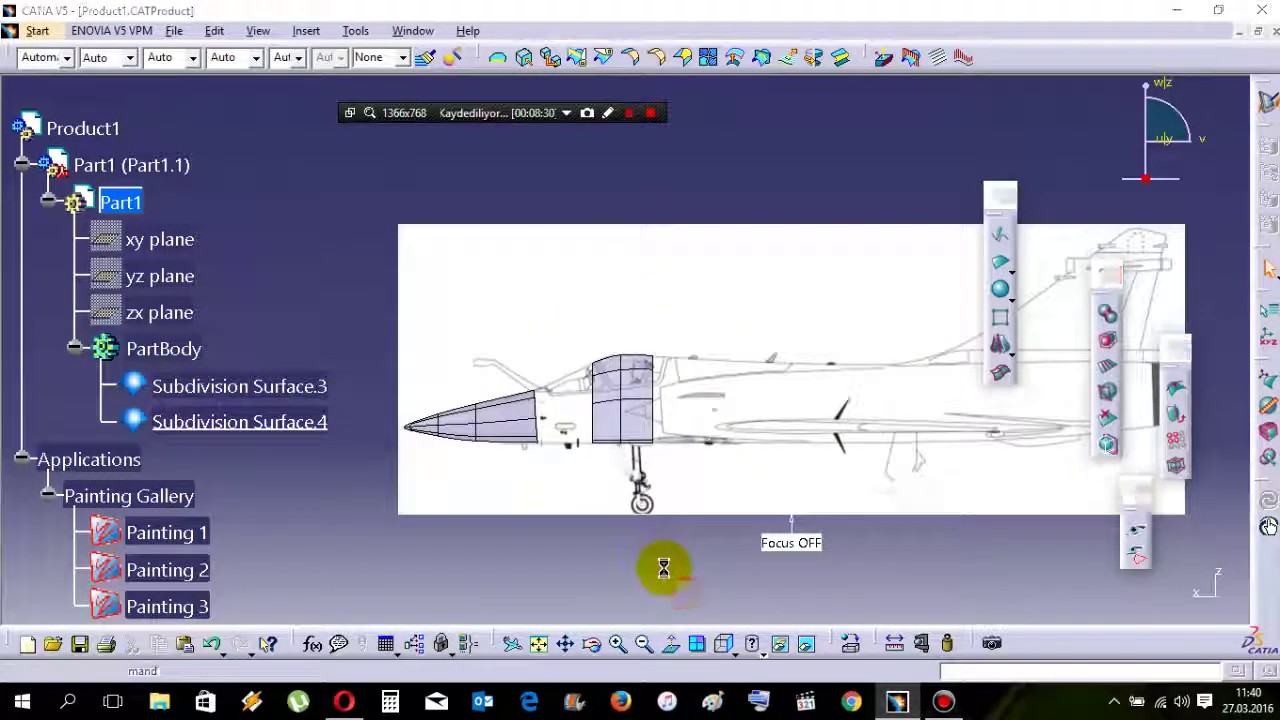
key(ctrl+s)
Align the fuselage section's mid-height vertex row below the cockpit with the Alignment option in the side view.
middle_drag(631, 443, 632, 503)
double_click(600, 511)
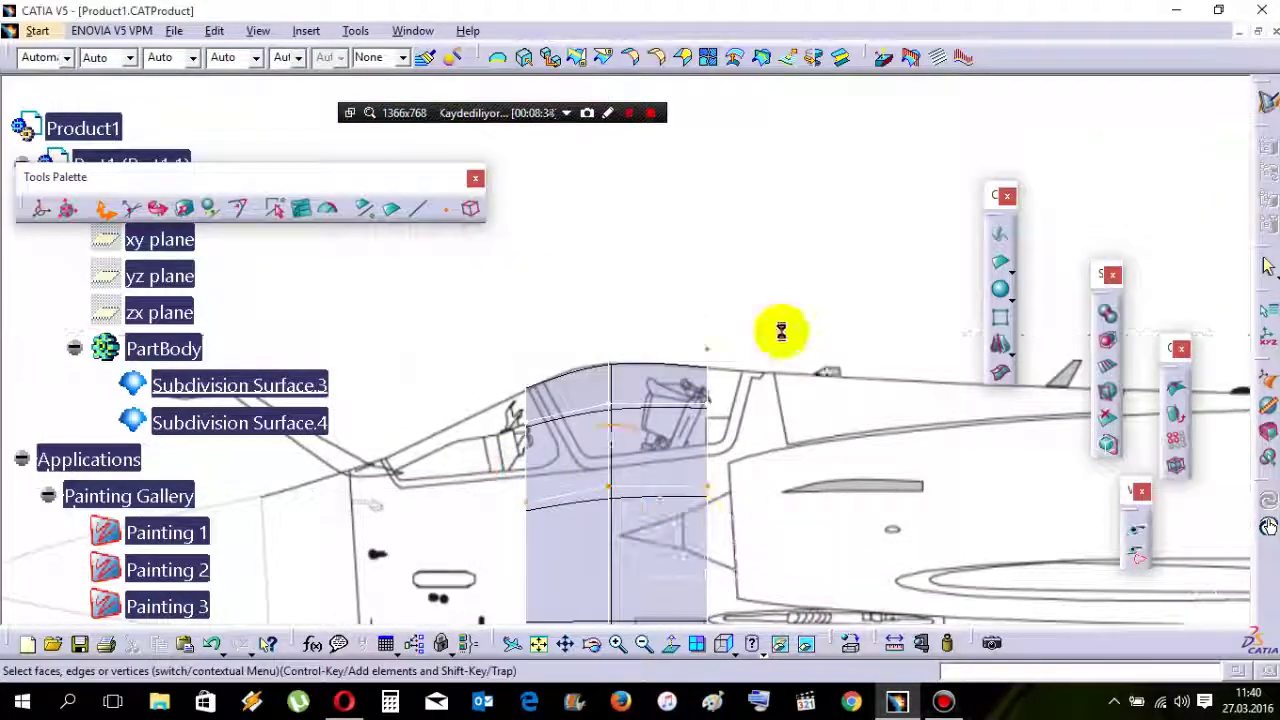
right_click(781, 331)
click(843, 439)
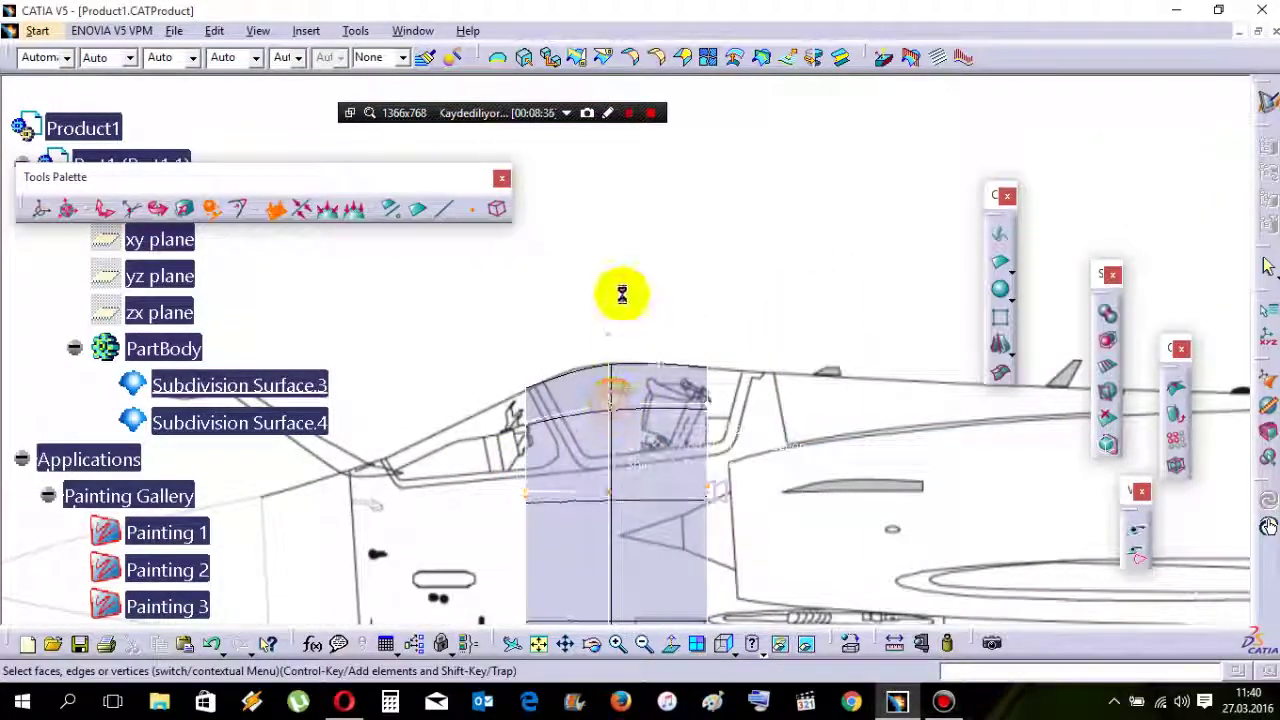
Translate the aligned mid-height vertex row down below the cockpit sill, finish the modification and save.
right_click(622, 294)
click(652, 327)
middle_drag(649, 526, 674, 420)
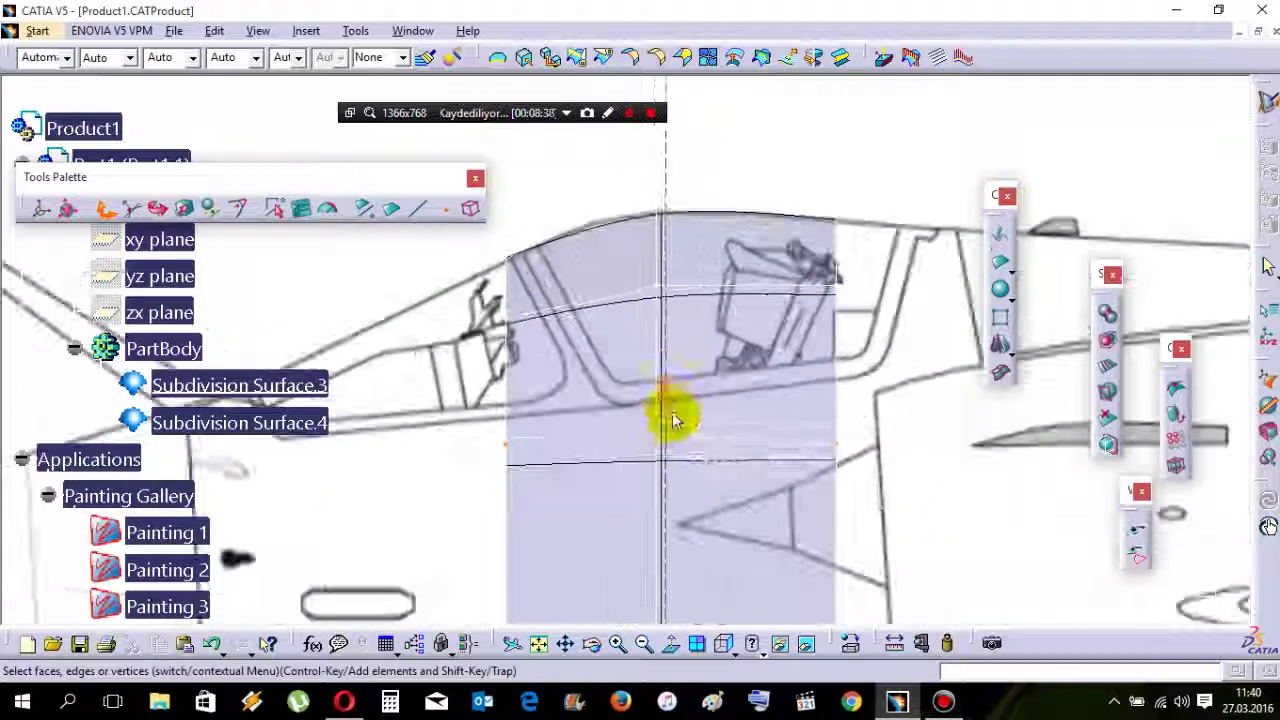
drag(666, 395, 666, 425)
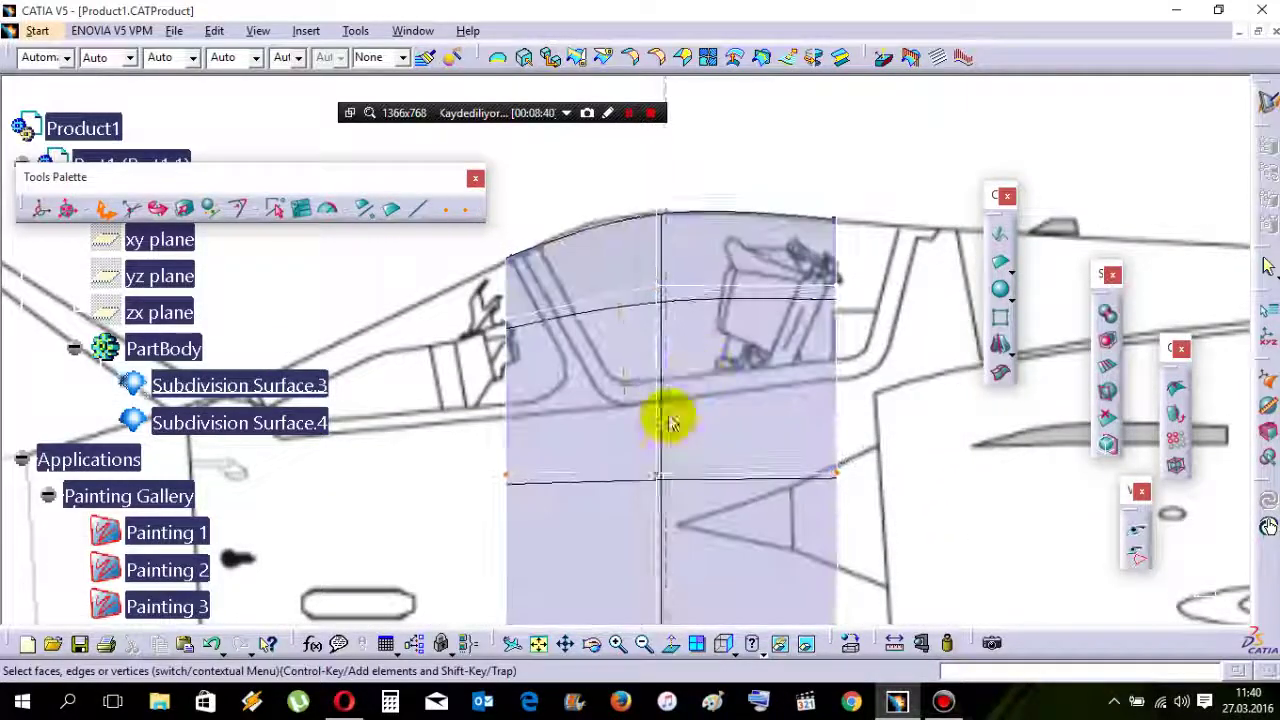
middle_drag(684, 354, 729, 457)
click(731, 459)
middle_drag(655, 392, 726, 491)
click(710, 584)
key(ctrl+s)
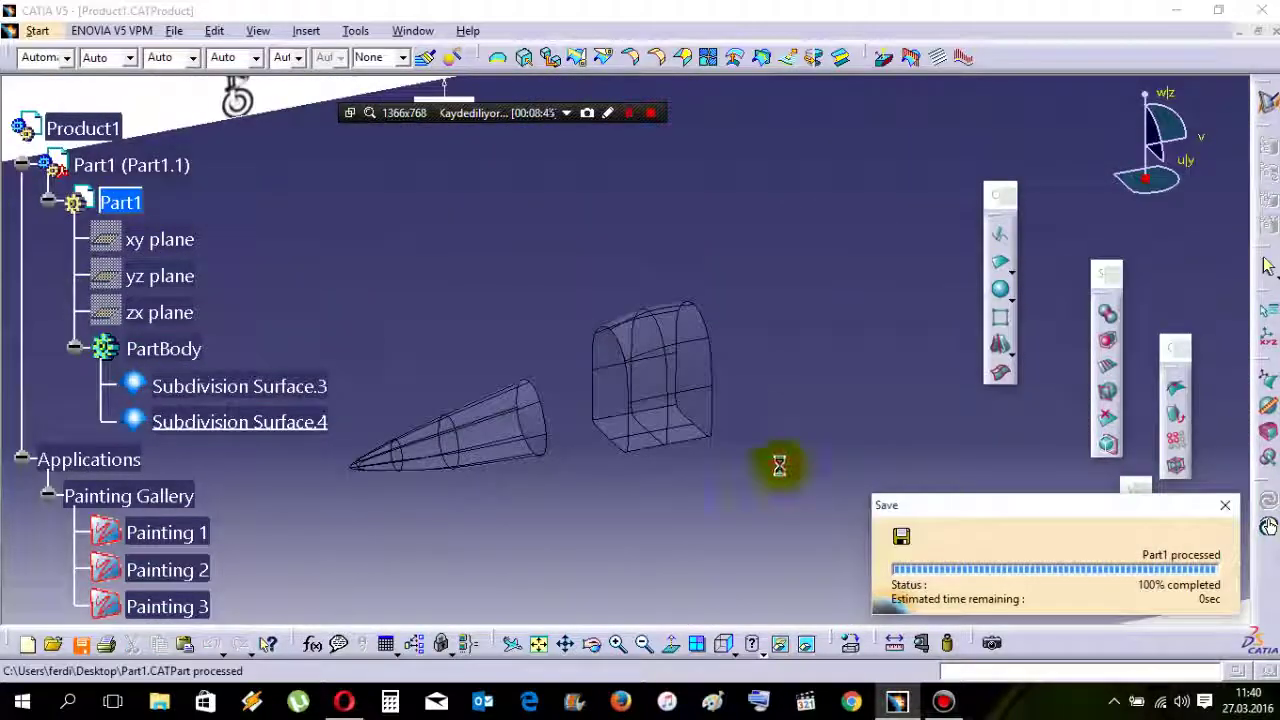
Extrude the fuselage section's new front edge loop further toward the nose cone, apply it, end the modification and save.
click(1110, 337)
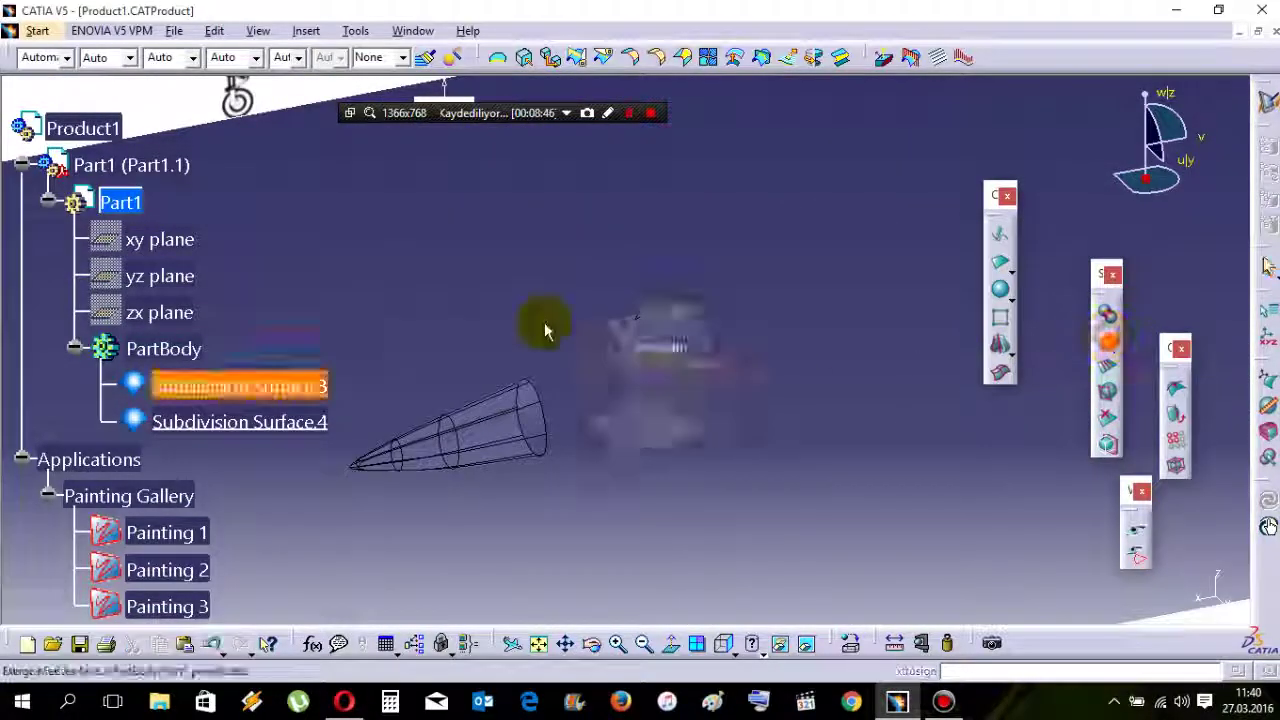
click(600, 343)
middle_drag(597, 402, 595, 380)
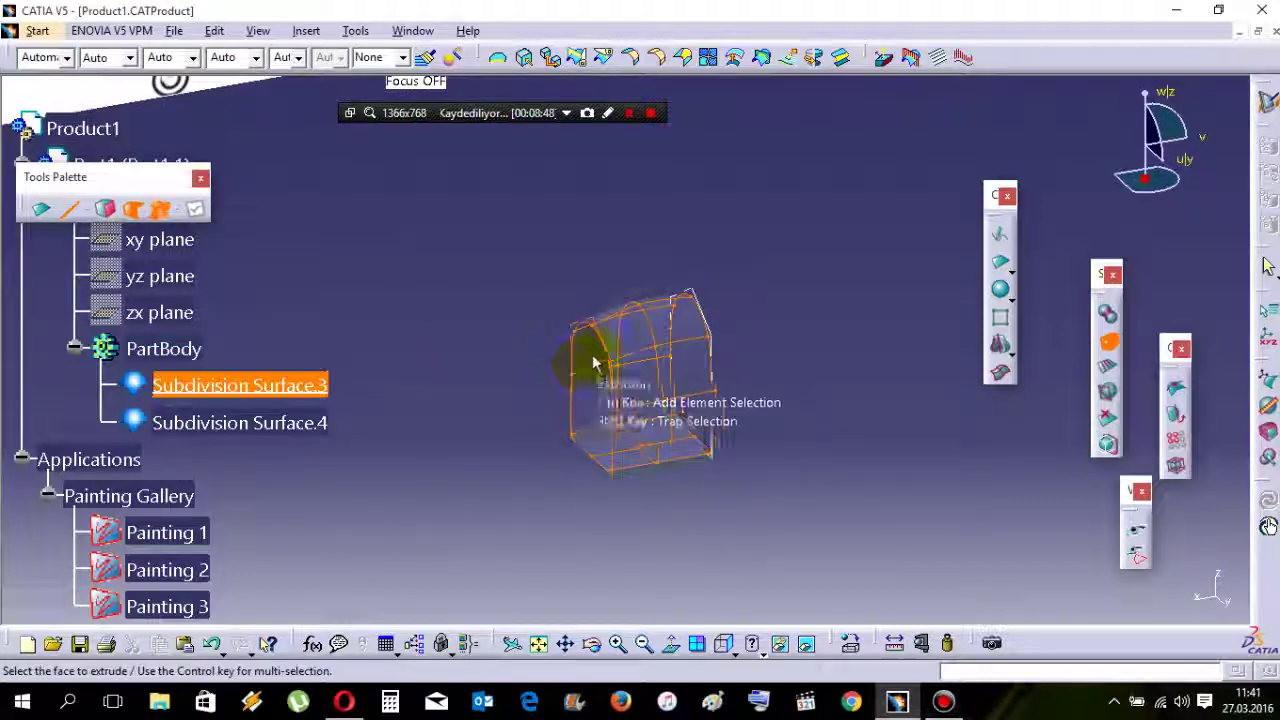
click(604, 341)
right_click(567, 271)
click(607, 422)
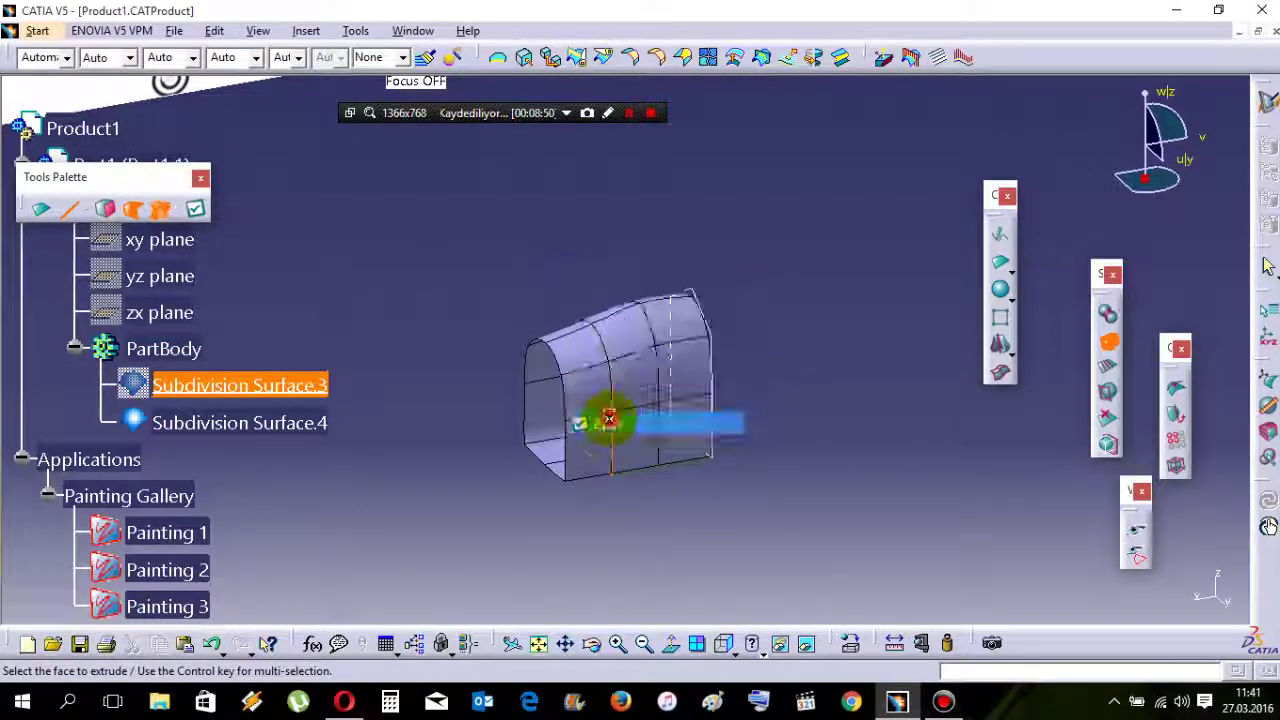
click(650, 372)
click(631, 244)
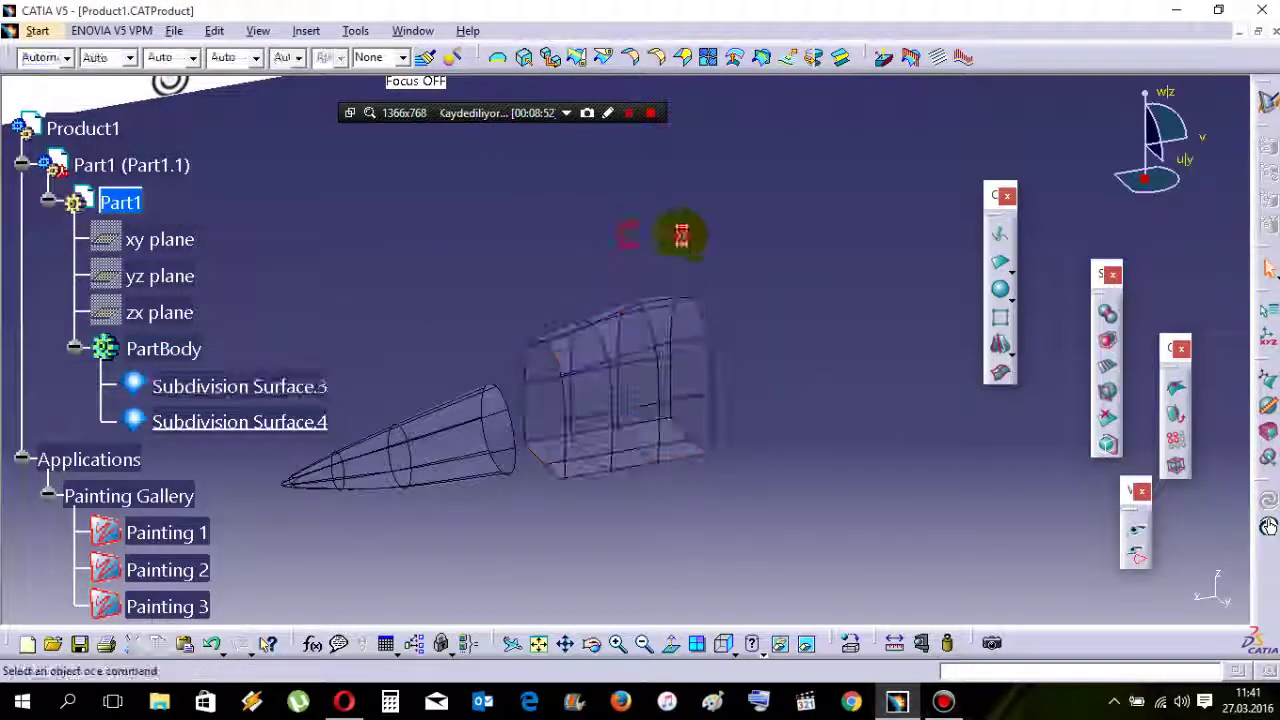
middle_drag(683, 237, 718, 314)
key(ctrl+s)
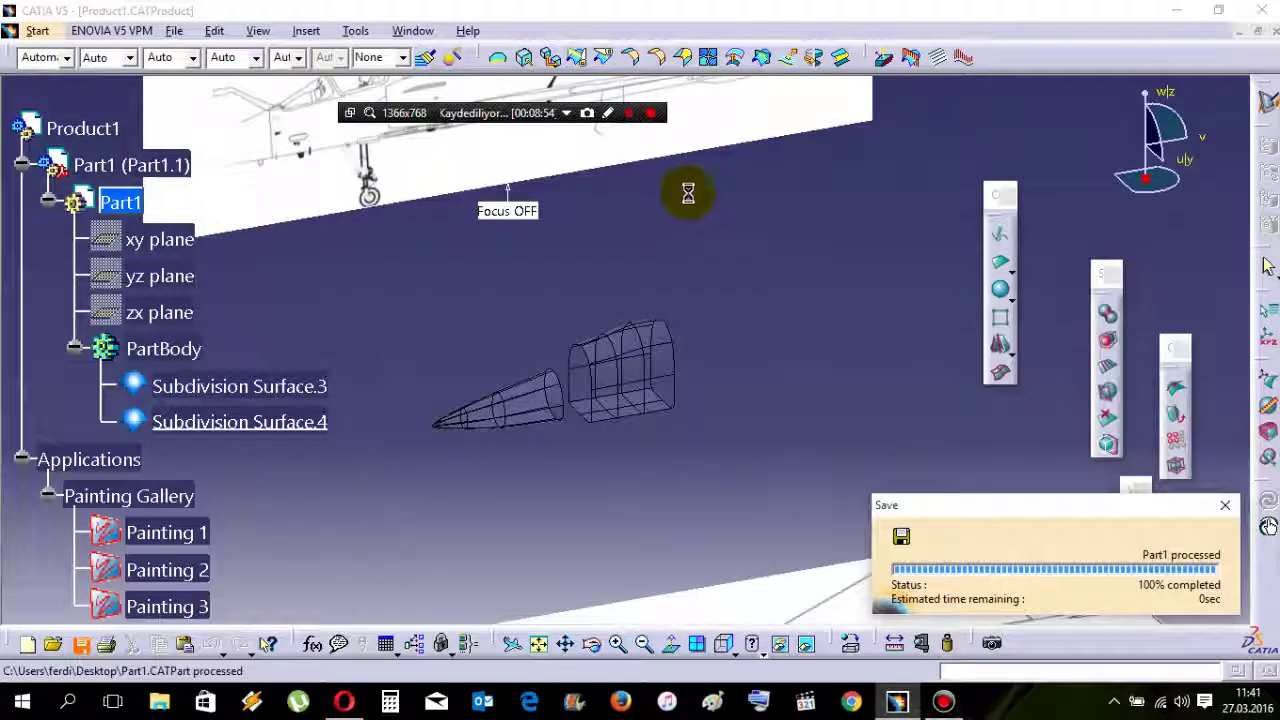